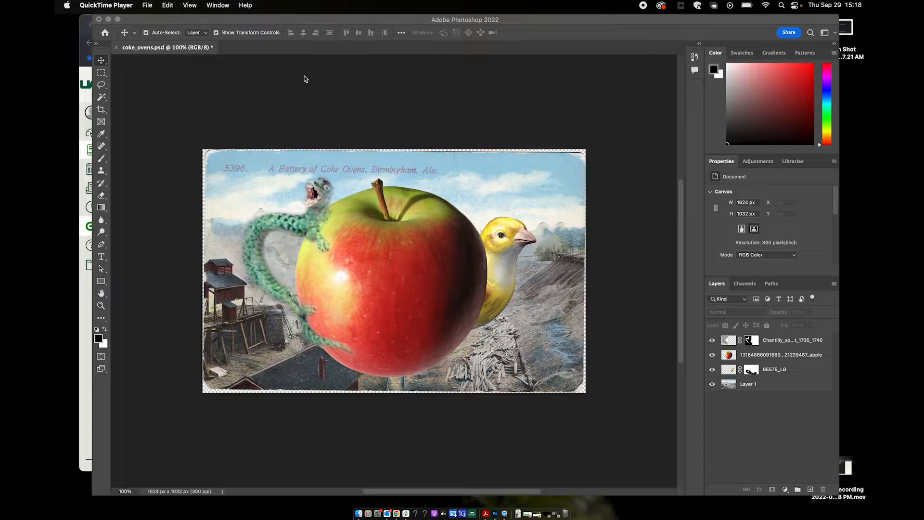
pyautogui.click(392, 16)
pyautogui.moveTo(388, 19); pyautogui.dragTo(381, 18)
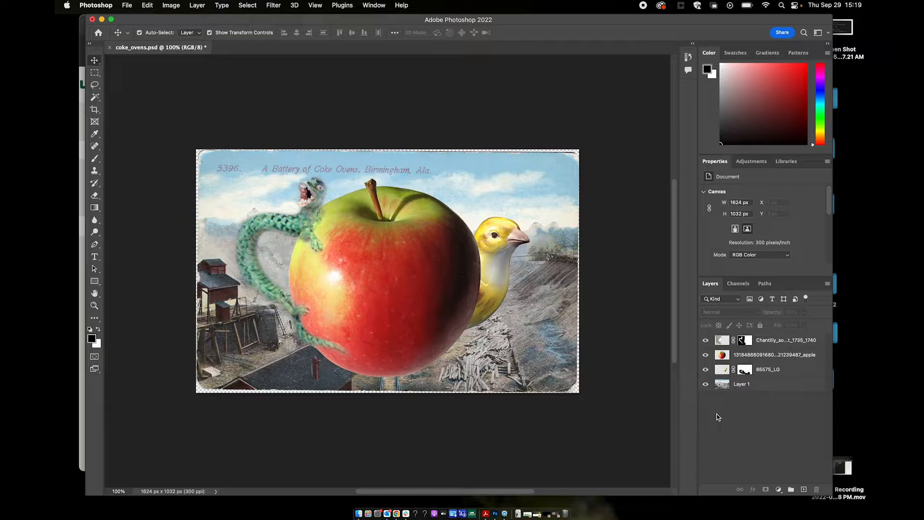
pyautogui.click(722, 343)
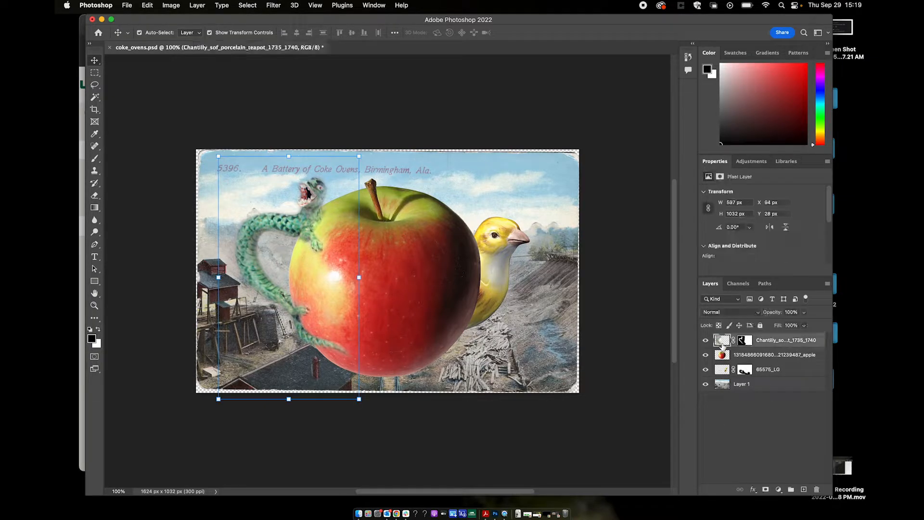
pyautogui.click(776, 433)
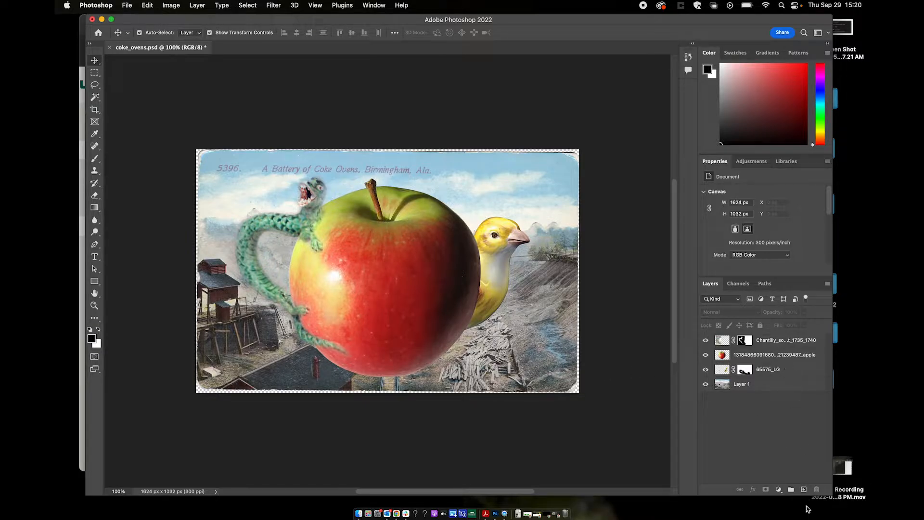
# Step: Paint a soft black shadow beneath the apple on a new layer and place that layer directly below the apple layer
pyautogui.click(803, 489)
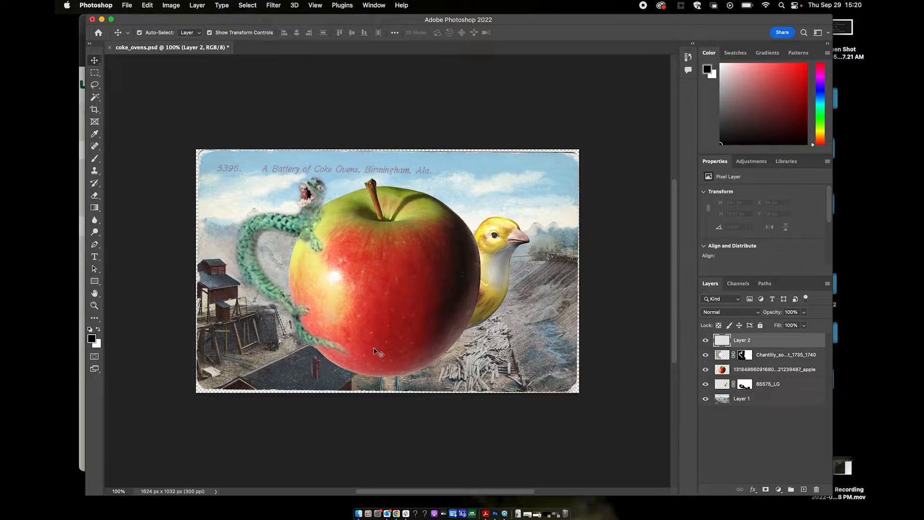
pyautogui.press('b')
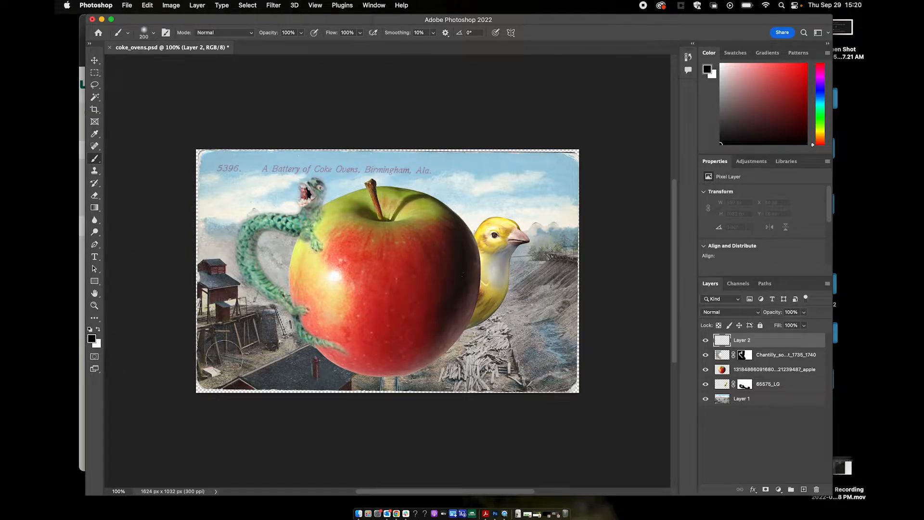
pyautogui.moveTo(366, 388)
pyautogui.mouseDown()
pyautogui.moveTo(427, 384)
pyautogui.moveTo(395, 391)
pyautogui.moveTo(336, 378)
pyautogui.moveTo(393, 384)
pyautogui.moveTo(434, 356)
pyautogui.moveTo(375, 374)
pyautogui.moveTo(320, 358)
pyautogui.moveTo(359, 366)
pyautogui.moveTo(448, 353)
pyautogui.moveTo(412, 377)
pyautogui.mouseUp()
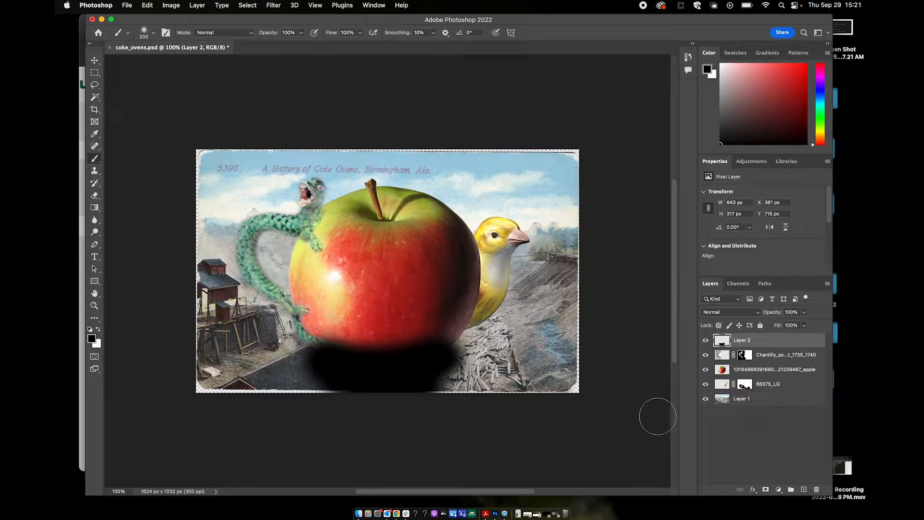
pyautogui.press('v')
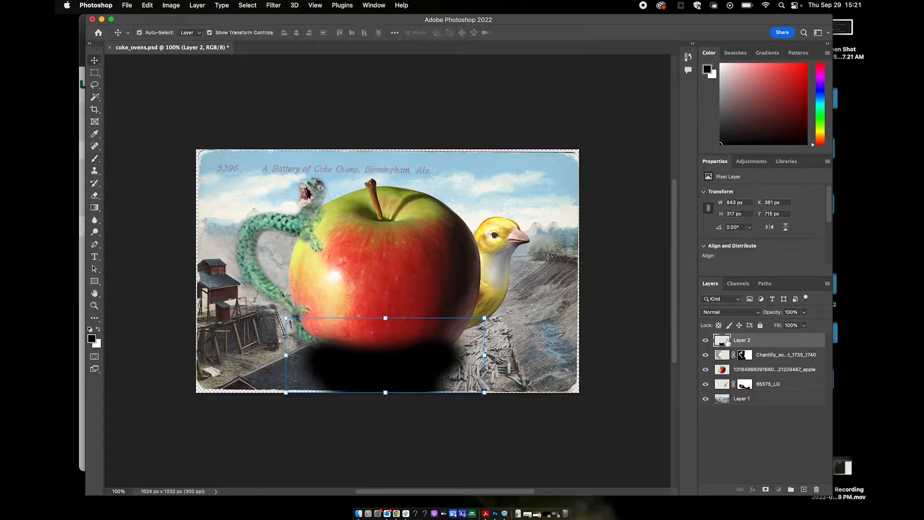
pyautogui.moveTo(727, 342); pyautogui.dragTo(729, 375)
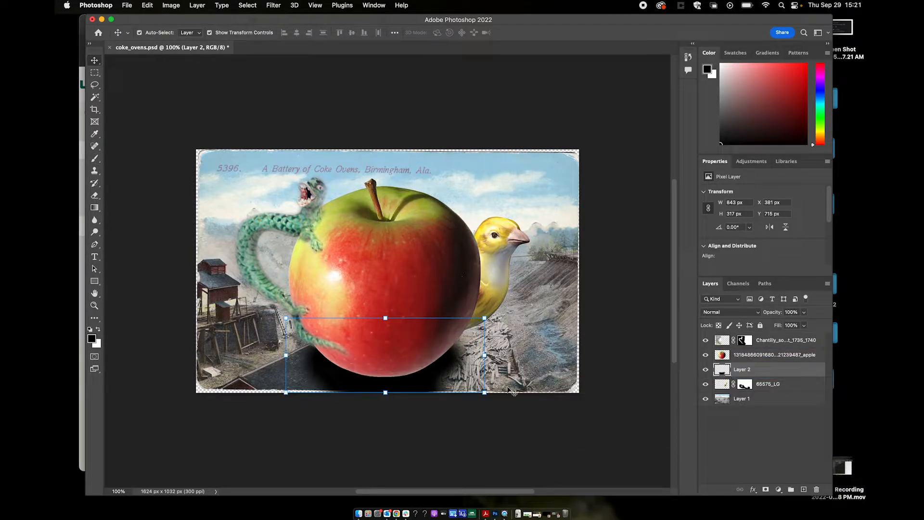
# Step: Scale the ground shadow to about 85% width and 83% height under the apple, and set its layer opacity to 66%
pyautogui.click(804, 311)
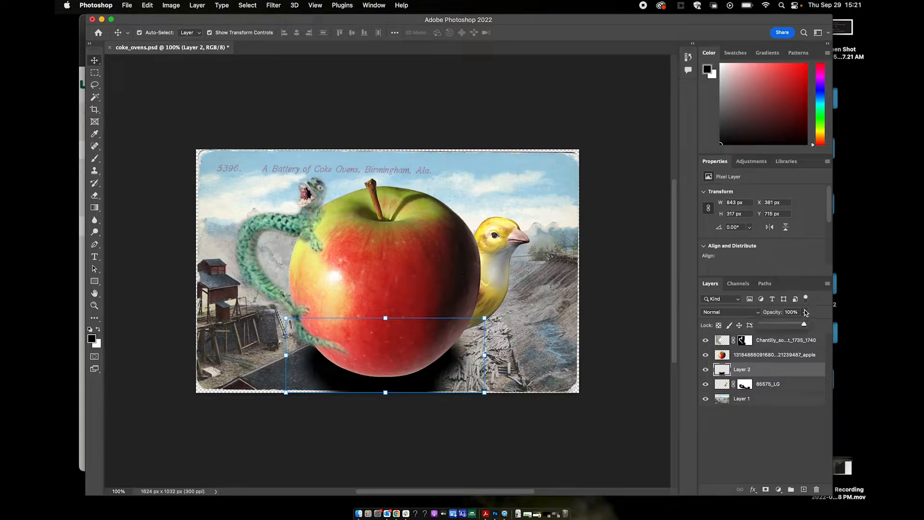
pyautogui.moveTo(805, 326); pyautogui.dragTo(782, 326)
pyautogui.click(485, 317)
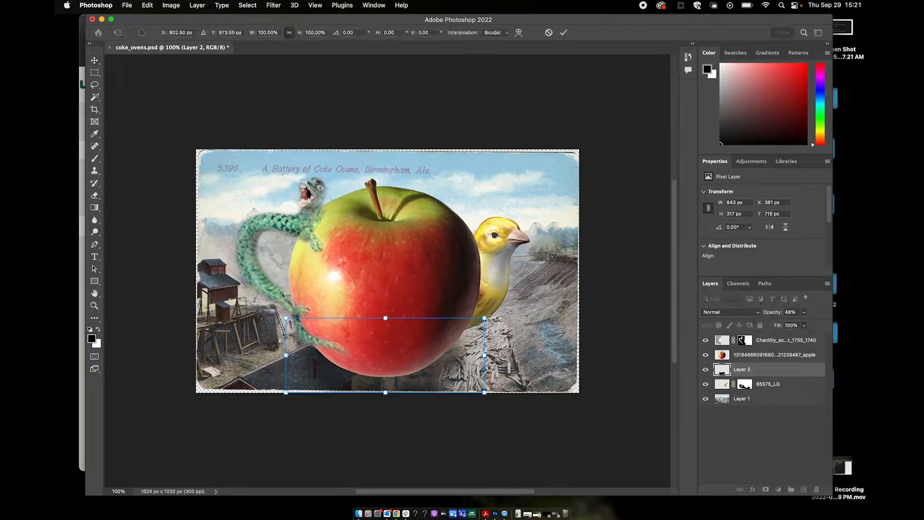
pyautogui.moveTo(485, 318); pyautogui.dragTo(469, 325)
pyautogui.moveTo(417, 370); pyautogui.dragTo(420, 378)
pyautogui.click(802, 314)
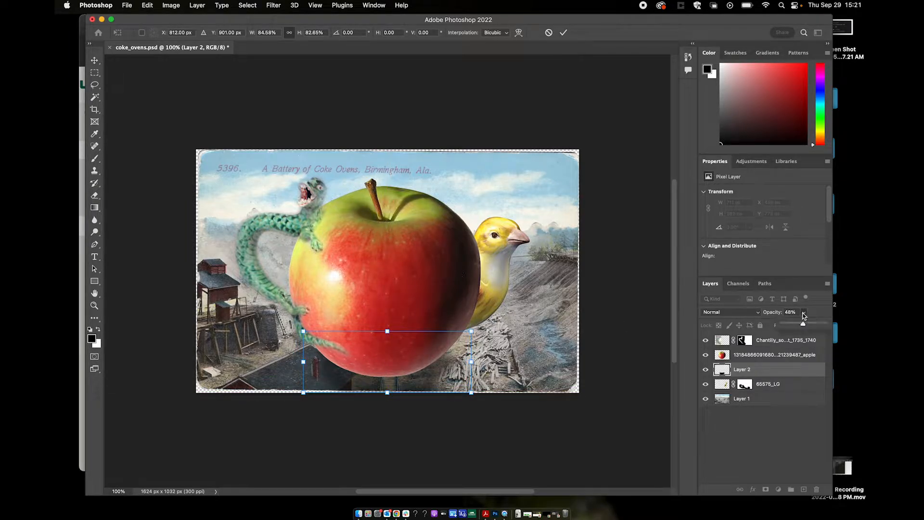
pyautogui.moveTo(803, 325); pyautogui.dragTo(811, 325)
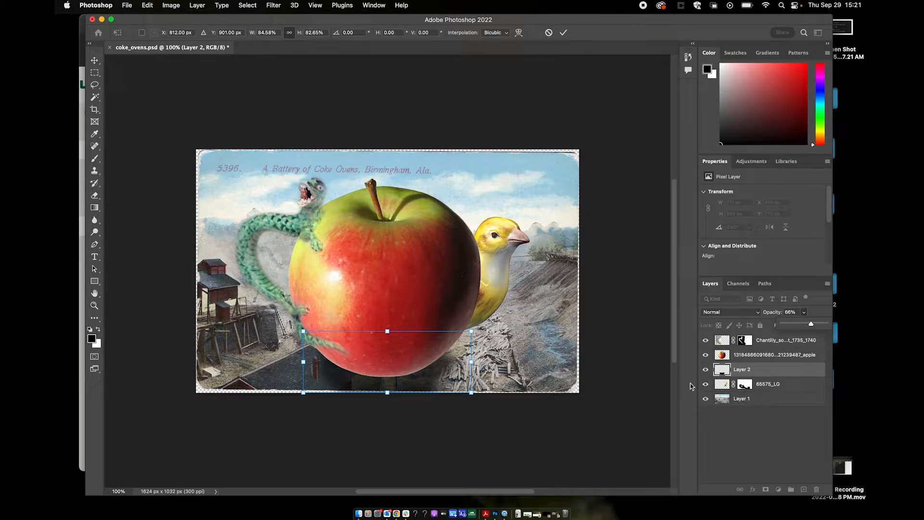
# Step: Add a layer above the apple and paint black shading along the apple's lower right edge with a 125 px brush
pyautogui.click(727, 356)
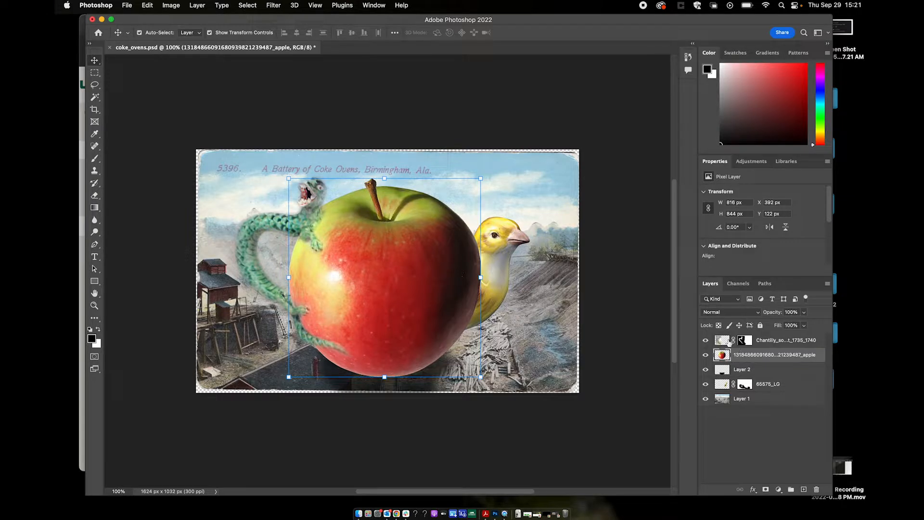
pyautogui.click(729, 341)
pyautogui.click(728, 358)
pyautogui.click(804, 489)
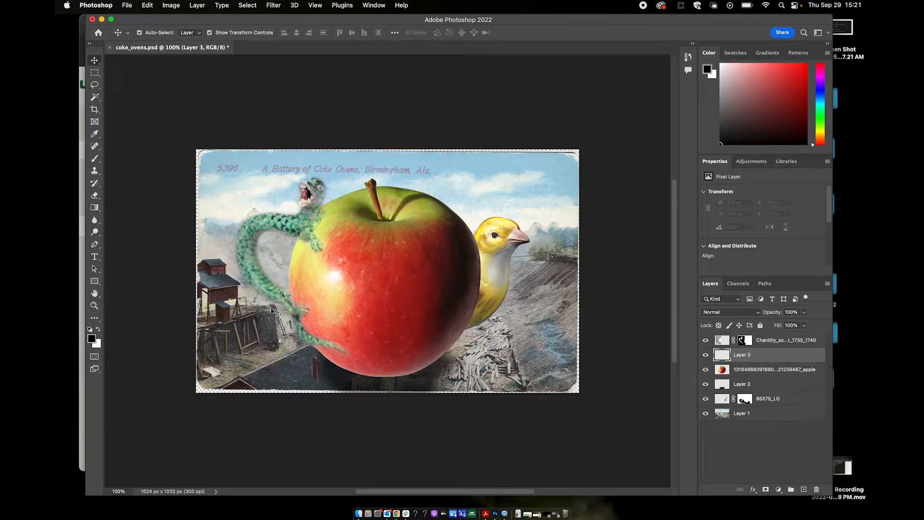
pyautogui.press('b')
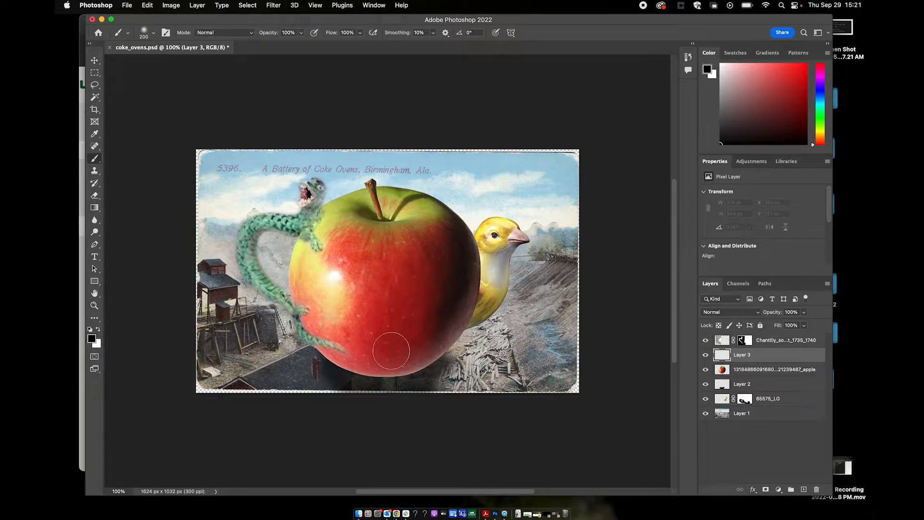
pyautogui.press('[')
pyautogui.press('[')
pyautogui.press('[')
pyautogui.press(']')
pyautogui.press(']')
pyautogui.moveTo(352, 372)
pyautogui.mouseDown()
pyautogui.moveTo(438, 354)
pyautogui.moveTo(462, 310)
pyautogui.moveTo(415, 354)
pyautogui.moveTo(355, 370)
pyautogui.moveTo(323, 363)
pyautogui.moveTo(371, 370)
pyautogui.moveTo(408, 358)
pyautogui.moveTo(464, 305)
pyautogui.mouseUp()
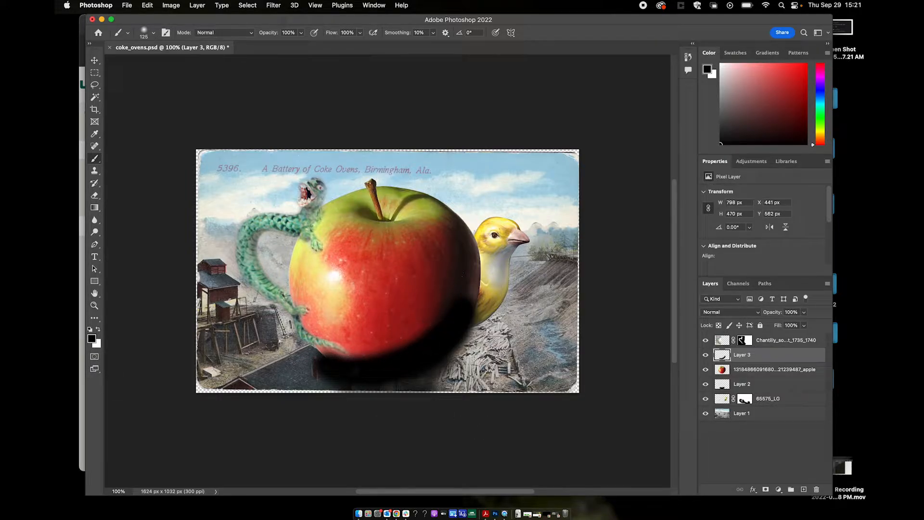
# Step: Set the apple shading layer's opacity to 38% and scale the shading to about 91% over the apple's lower part
pyautogui.click(805, 312)
pyautogui.moveTo(790, 324); pyautogui.dragTo(778, 324)
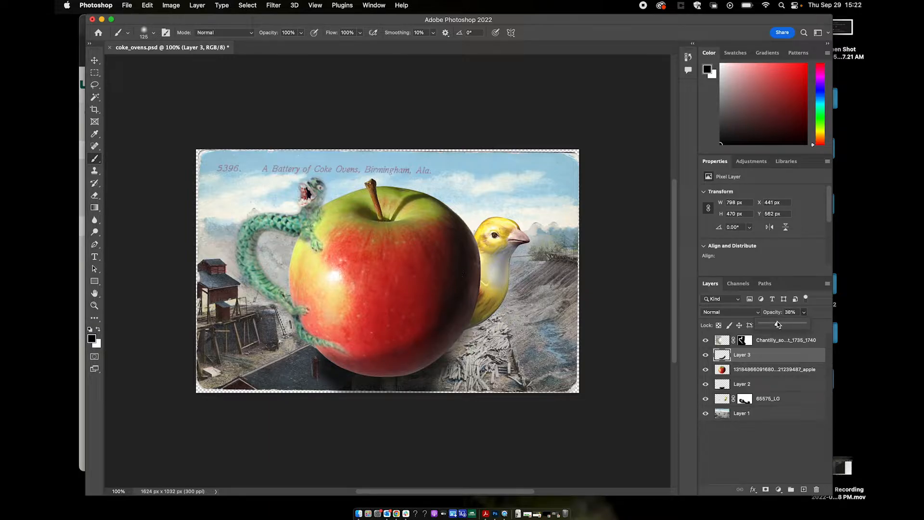
pyautogui.press('v')
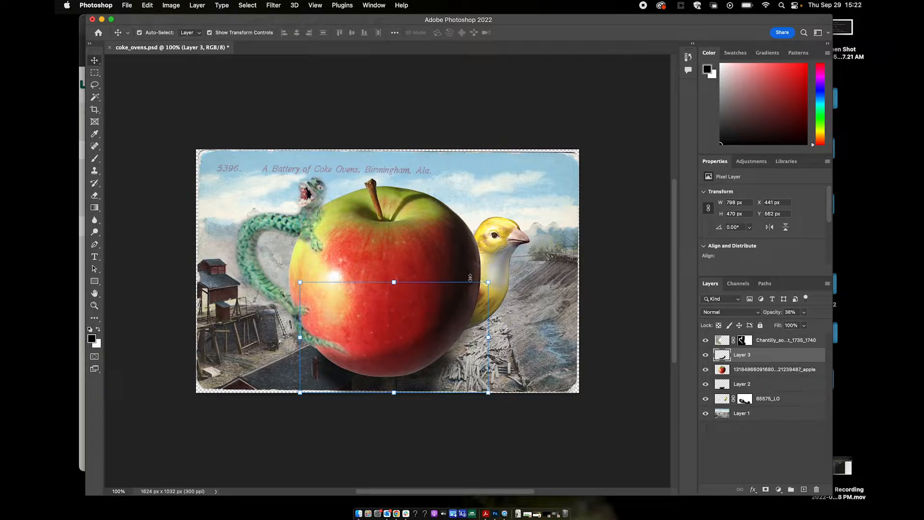
pyautogui.moveTo(489, 283); pyautogui.dragTo(474, 292)
pyautogui.moveTo(435, 358); pyautogui.dragTo(445, 358)
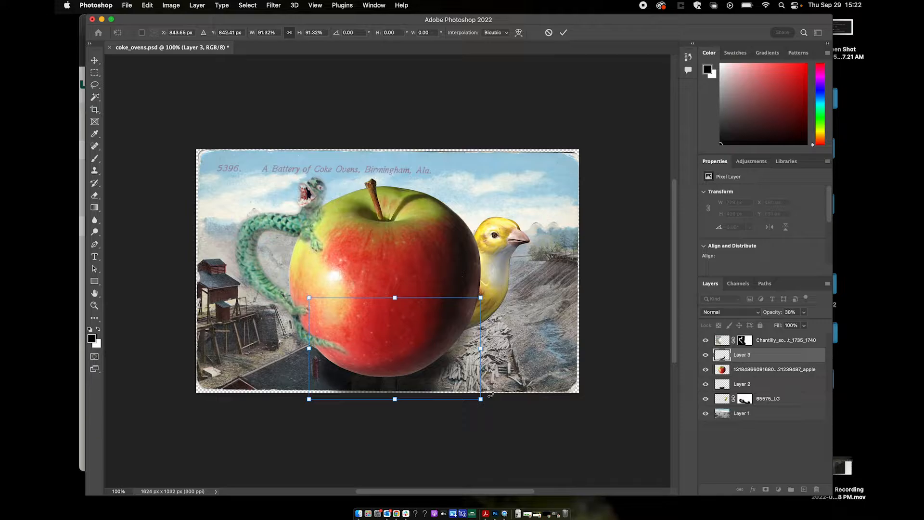
# Step: Nudge the apple shading up and slightly left to X 478 px, Y 612 px, applying its scaling
pyautogui.press('Up')
pyautogui.press('Up')
pyautogui.press('Up')
pyautogui.press('Up')
pyautogui.press('Up')
pyautogui.press('Up')
pyautogui.press('Up')
pyautogui.press('Up')
pyautogui.press('Up')
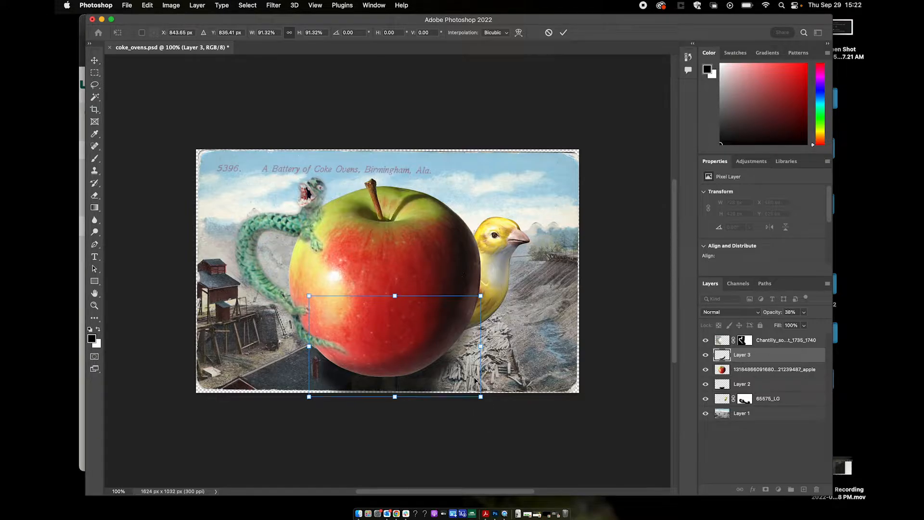
pyautogui.press('Up')
pyautogui.press('Up')
pyautogui.press('Up')
pyautogui.press('Up')
pyautogui.press('Up')
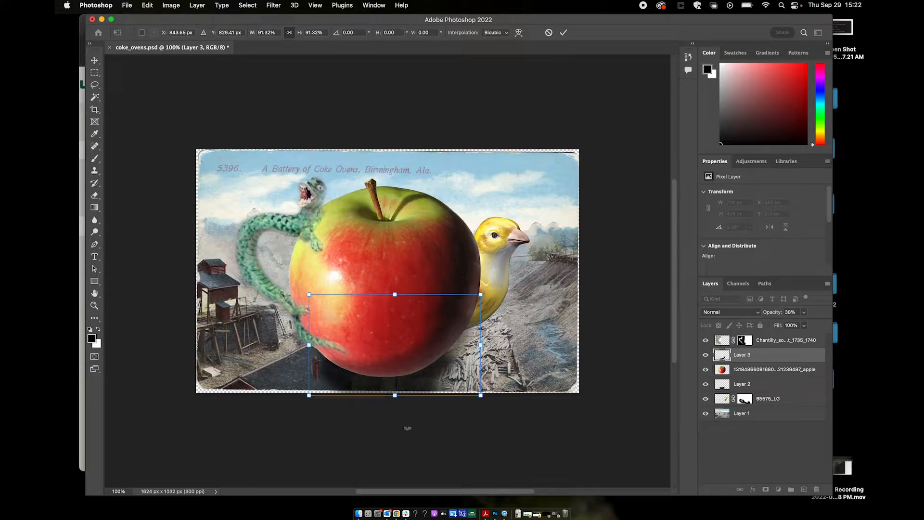
pyautogui.click(563, 33)
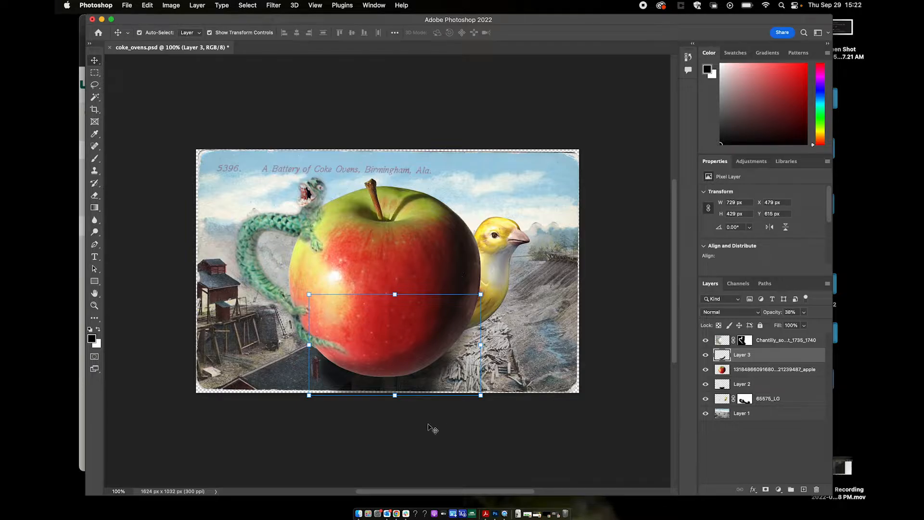
pyautogui.press('Up')
pyautogui.press('Up')
pyautogui.press('Up')
pyautogui.press('Left')
# Step: Paint extra shading from the apple's lower right edge toward its bottom with a 150 px brush at 22% opacity
pyautogui.press('b')
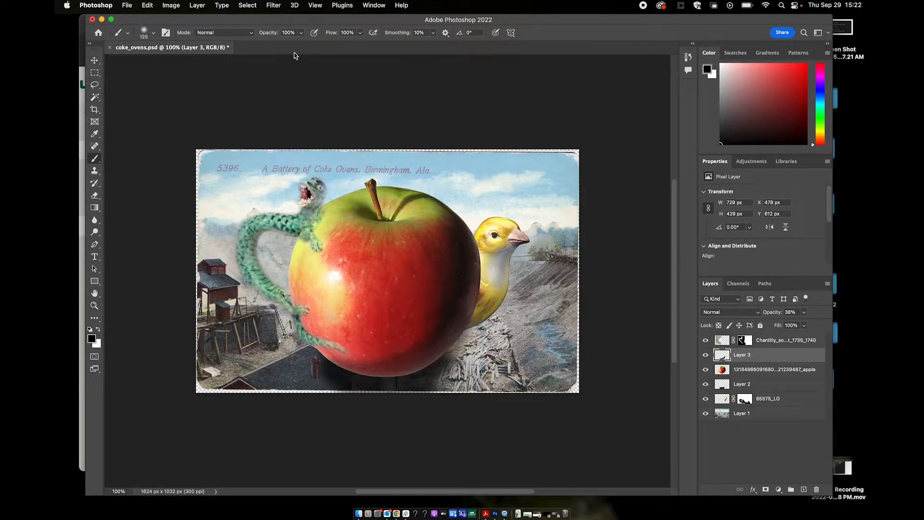
pyautogui.click(302, 34)
pyautogui.click(153, 34)
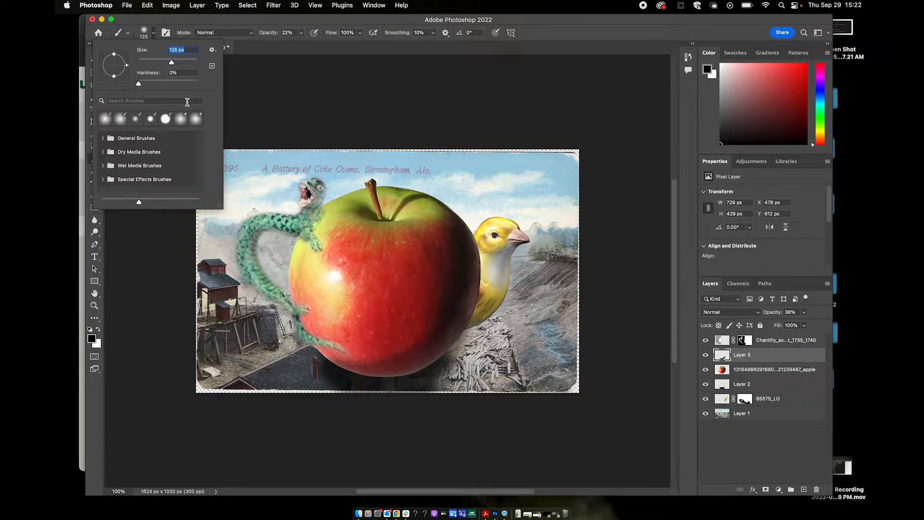
pyautogui.write('175')
pyautogui.press('Return')
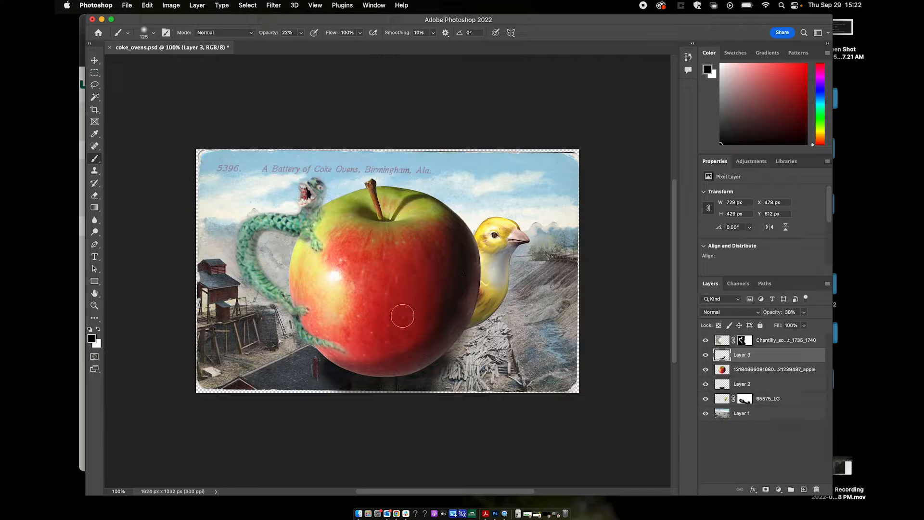
pyautogui.press('[')
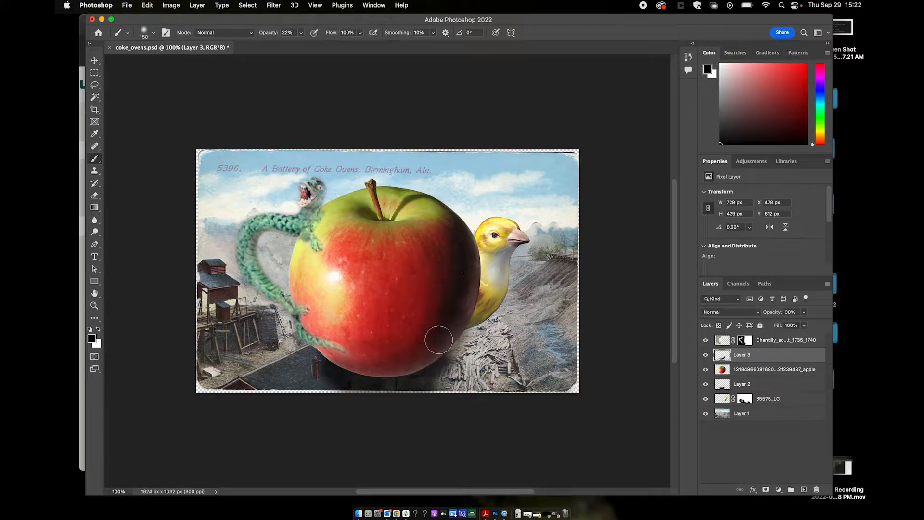
pyautogui.moveTo(438, 340)
pyautogui.mouseDown()
pyautogui.moveTo(407, 359)
pyautogui.moveTo(433, 344)
pyautogui.moveTo(342, 364)
pyautogui.moveTo(454, 328)
pyautogui.moveTo(367, 370)
pyautogui.moveTo(416, 365)
pyautogui.moveTo(327, 381)
pyautogui.moveTo(424, 354)
pyautogui.moveTo(385, 367)
pyautogui.mouseUp()
# Step: Add another layer above the shading and darken the apple's bottom edge with an 80 px black brush at about 55% opacity
pyautogui.press('[')
pyautogui.press('[')
pyautogui.click(301, 33)
pyautogui.click(313, 42)
pyautogui.moveTo(301, 36); pyautogui.dragTo(326, 46)
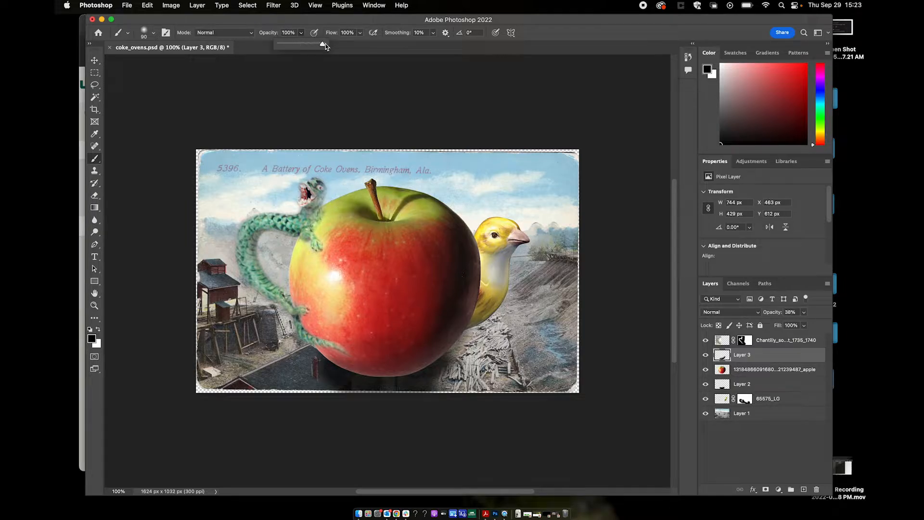
pyautogui.click(420, 374)
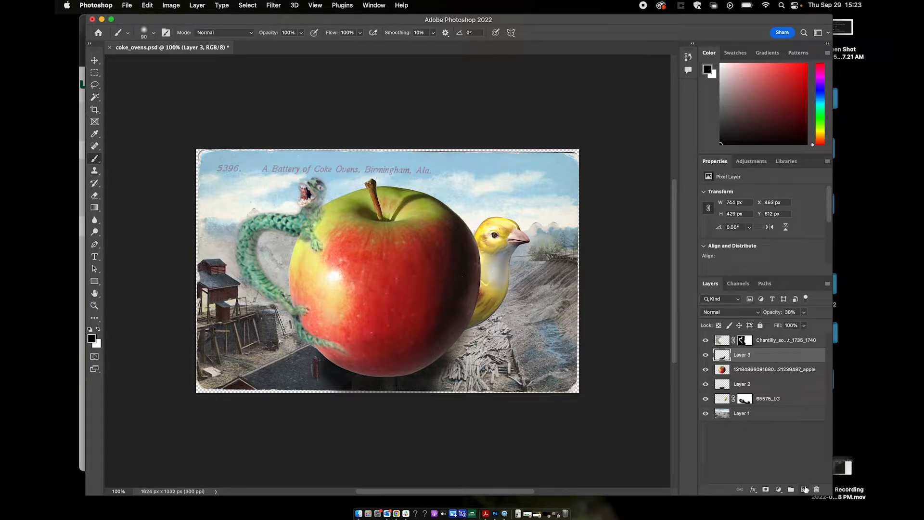
pyautogui.click(804, 489)
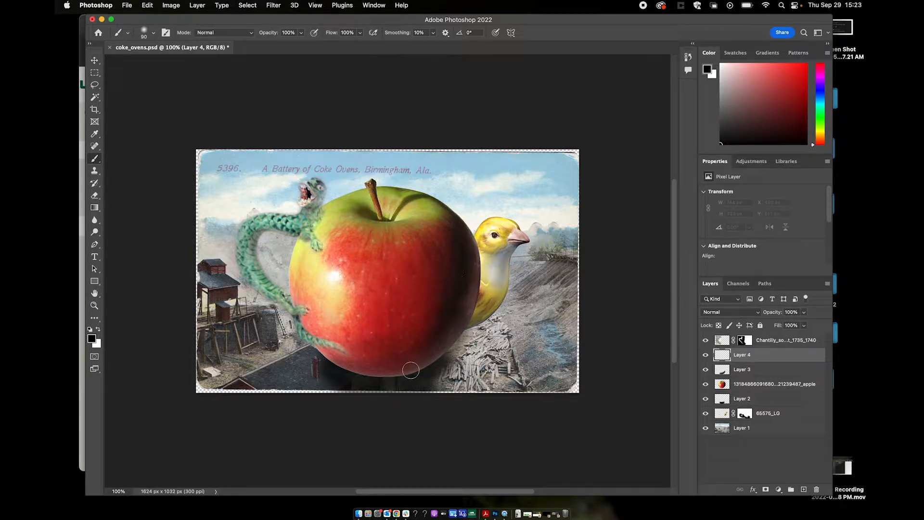
pyautogui.press('[')
pyautogui.press('[')
pyautogui.click(300, 34)
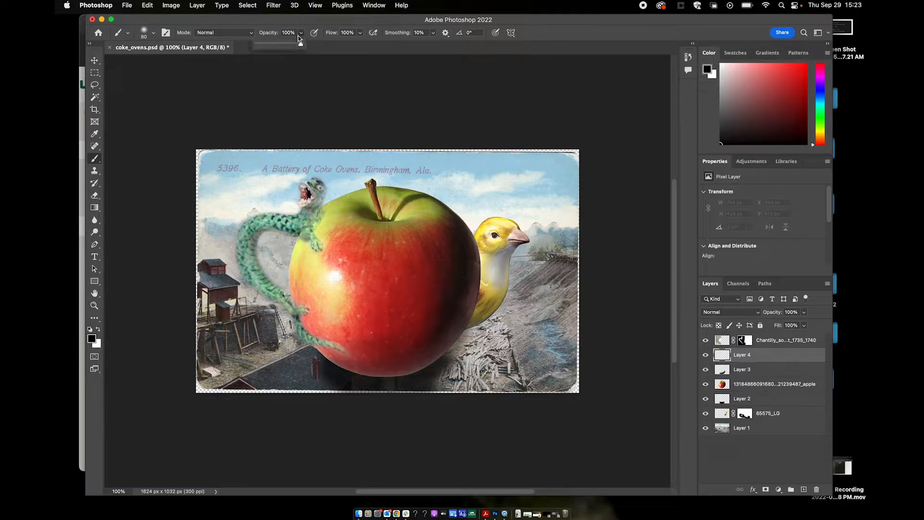
pyautogui.click(407, 376)
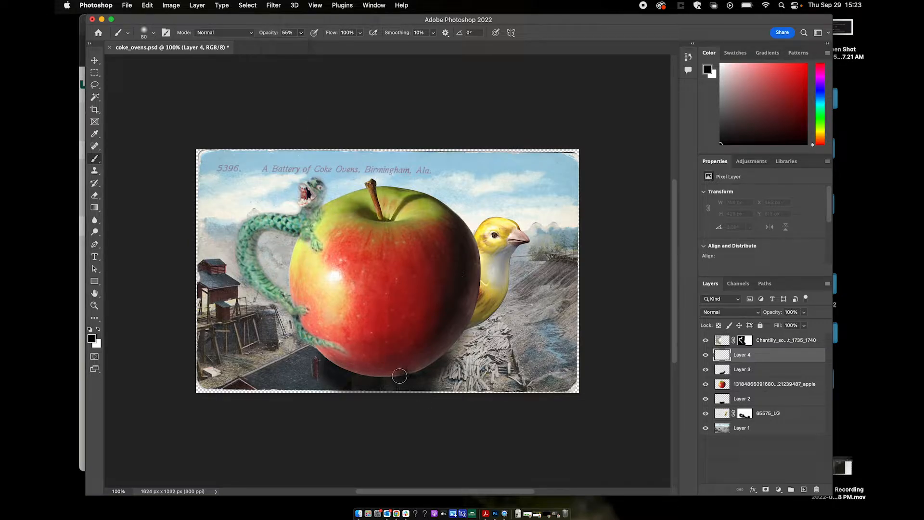
pyautogui.moveTo(400, 375)
pyautogui.mouseDown()
pyautogui.moveTo(442, 352)
pyautogui.moveTo(390, 374)
pyautogui.moveTo(332, 368)
pyautogui.moveTo(421, 383)
pyautogui.moveTo(353, 374)
pyautogui.moveTo(432, 366)
pyautogui.mouseUp()
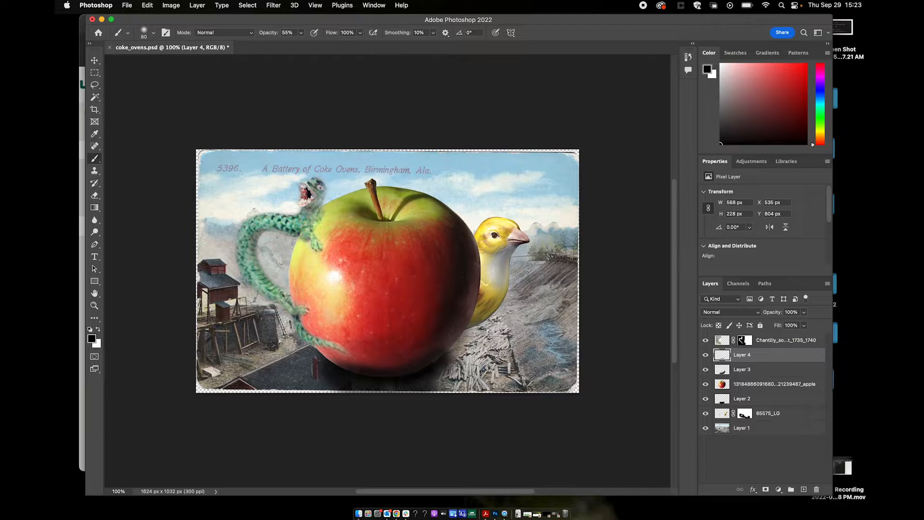
# Step: Brush faint black shading around the apple's lower edges, including the lower left, with a 150 px brush at 15% opacity
pyautogui.click(301, 33)
pyautogui.click(282, 44)
pyautogui.click(316, 24)
pyautogui.press(']')
pyautogui.press(']')
pyautogui.press(']')
pyautogui.press(']')
pyautogui.moveTo(317, 367)
pyautogui.mouseDown()
pyautogui.moveTo(410, 361)
pyautogui.moveTo(355, 372)
pyautogui.moveTo(451, 339)
pyautogui.moveTo(445, 349)
pyautogui.moveTo(455, 335)
pyautogui.moveTo(433, 356)
pyautogui.moveTo(339, 366)
pyautogui.moveTo(370, 373)
pyautogui.moveTo(344, 357)
pyautogui.moveTo(428, 380)
pyautogui.moveTo(428, 368)
pyautogui.moveTo(340, 366)
pyautogui.moveTo(406, 369)
pyautogui.moveTo(362, 370)
pyautogui.moveTo(376, 369)
pyautogui.moveTo(296, 358)
pyautogui.mouseUp()
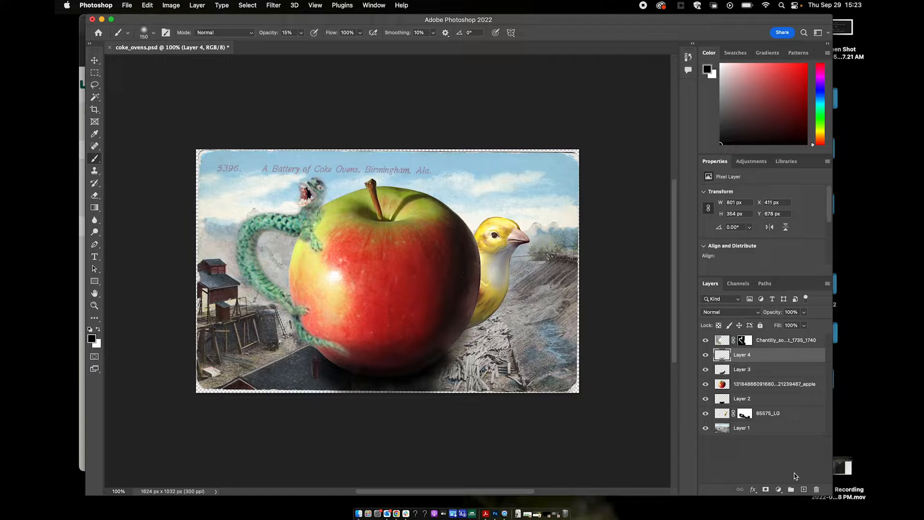
# Step: Lower the opacity of the apple's shading layers: Layer 4 to 88%, Layer 3 to 21% and Layer 2 to 47%
pyautogui.click(804, 312)
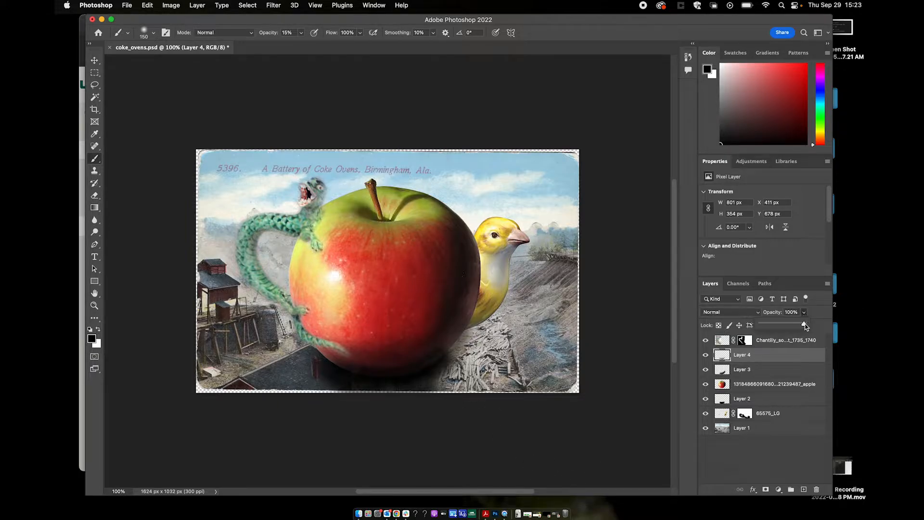
pyautogui.moveTo(804, 326); pyautogui.dragTo(795, 327)
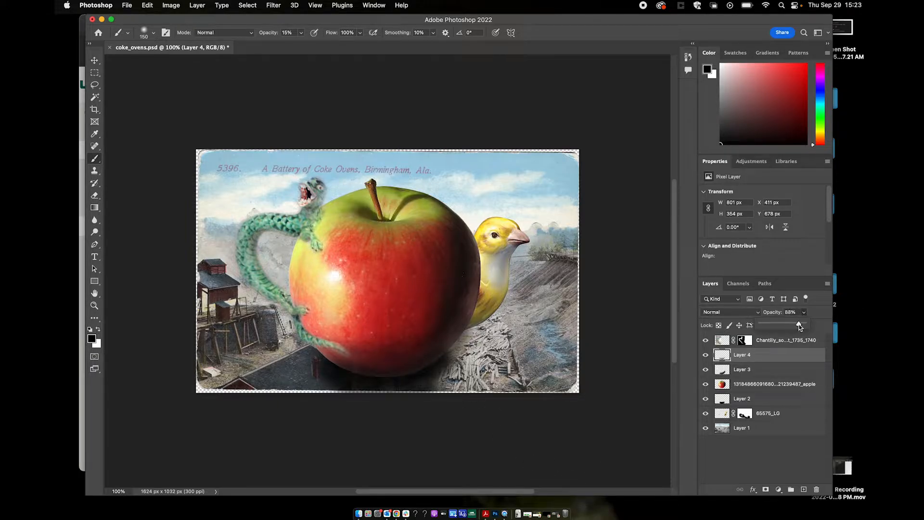
pyautogui.click(777, 371)
pyautogui.click(804, 312)
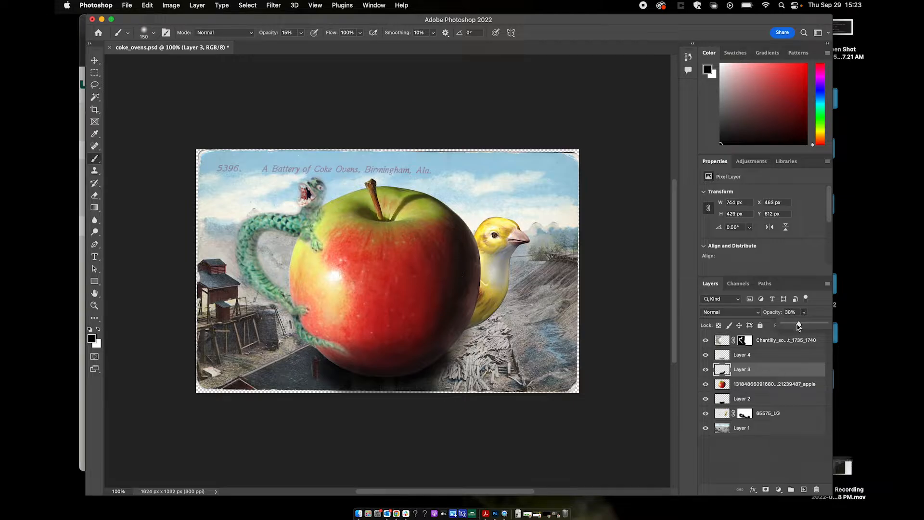
pyautogui.moveTo(798, 324); pyautogui.dragTo(792, 327)
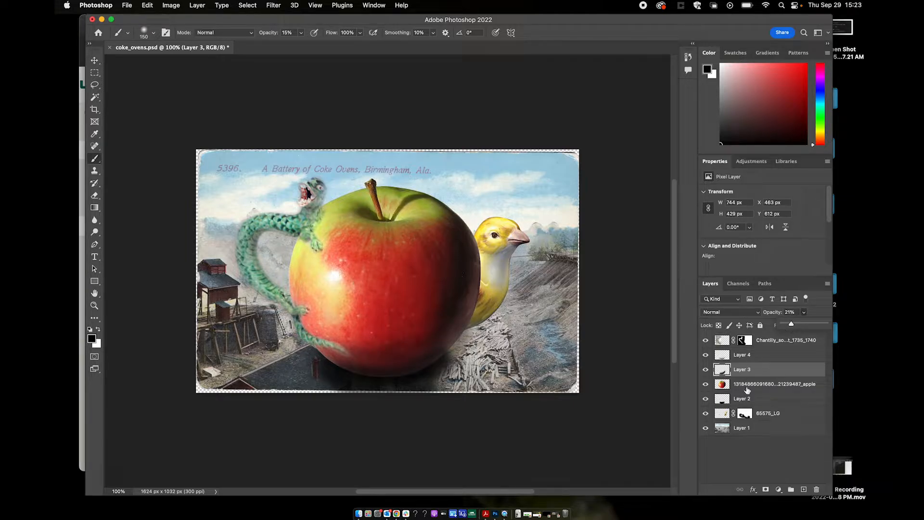
pyautogui.click(760, 398)
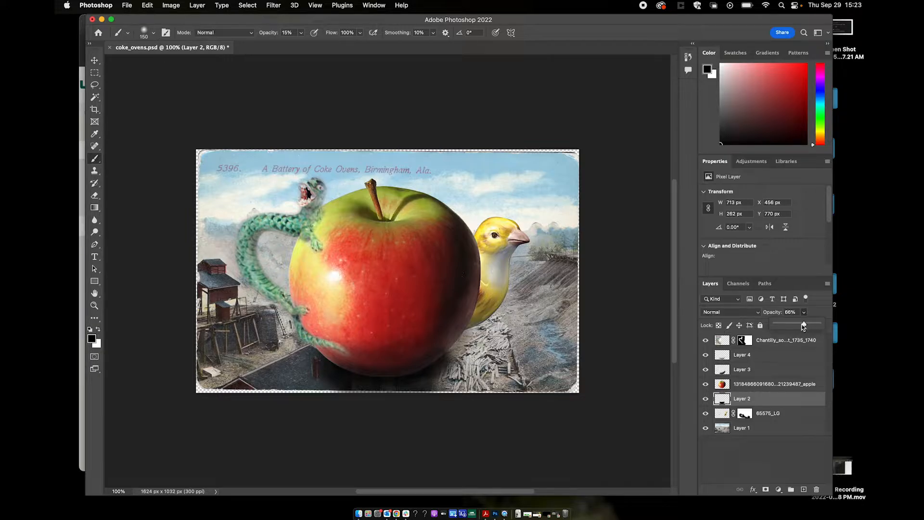
pyautogui.moveTo(803, 325); pyautogui.dragTo(795, 327)
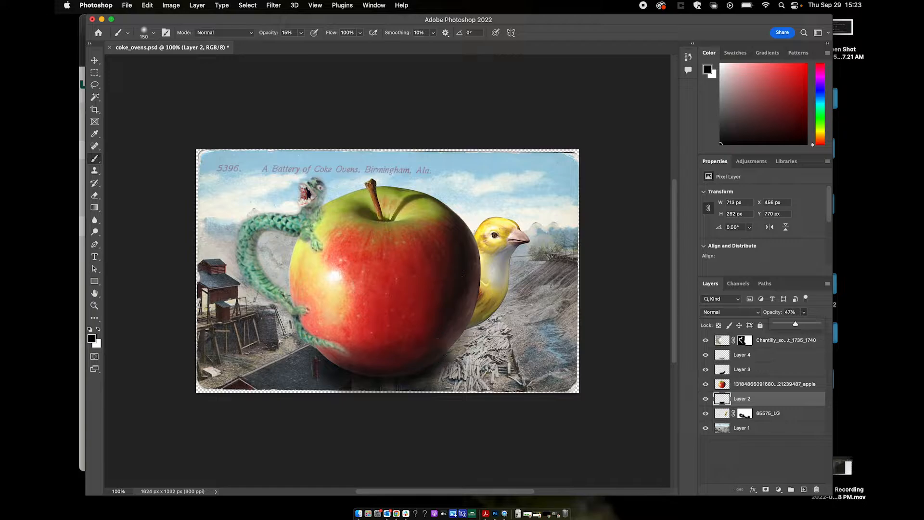
# Step: Hide the three shading layers, Layer 2, Layer 3 and Layer 4
pyautogui.click(705, 399)
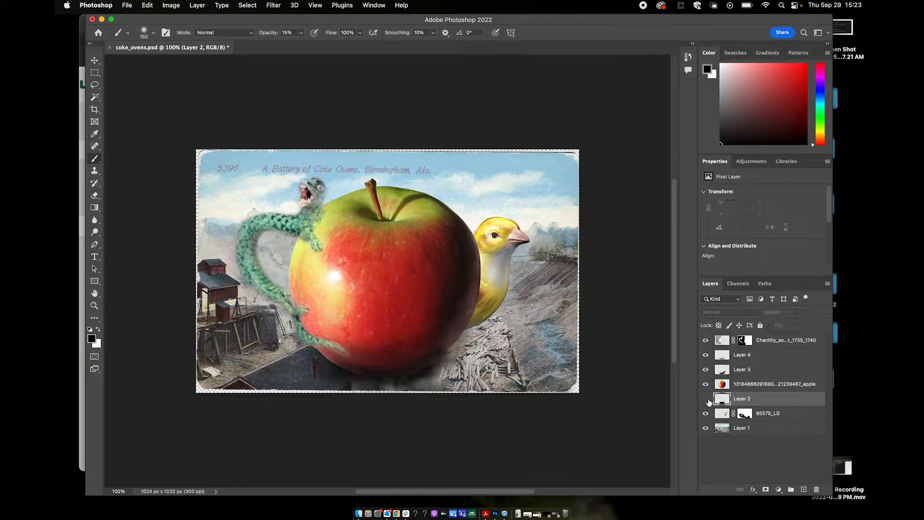
pyautogui.click(705, 369)
pyautogui.click(706, 355)
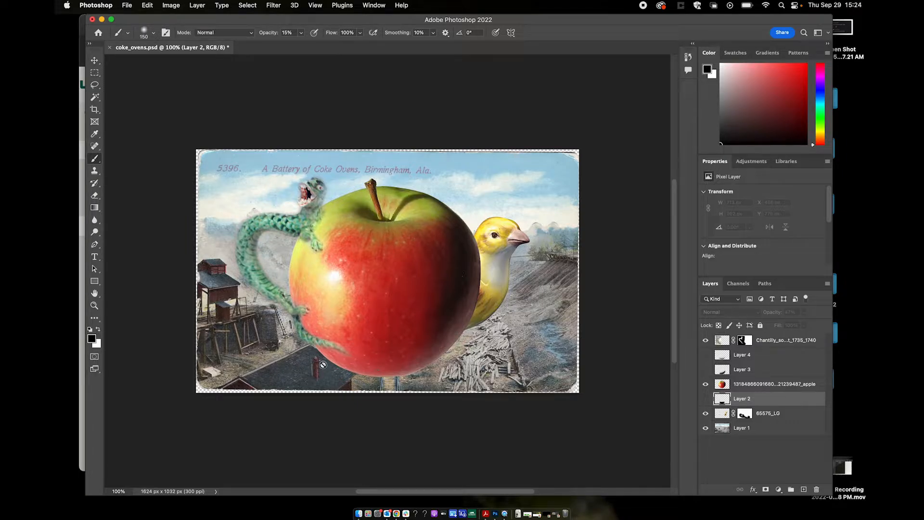
# Step: Duplicate the postcard background, Layer 1, and move the copy to the top of the layer stack
pyautogui.click(747, 428)
pyautogui.moveTo(748, 428); pyautogui.dragTo(803, 488)
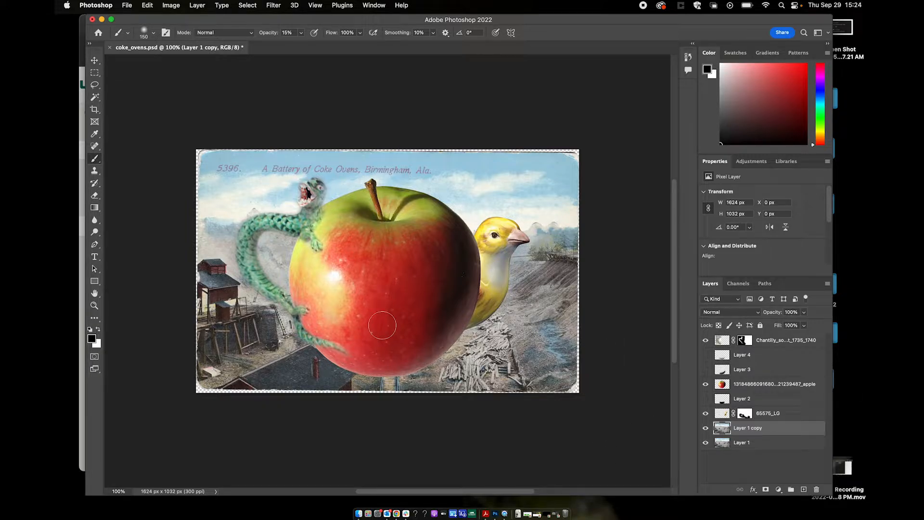
pyautogui.moveTo(751, 427); pyautogui.dragTo(738, 337)
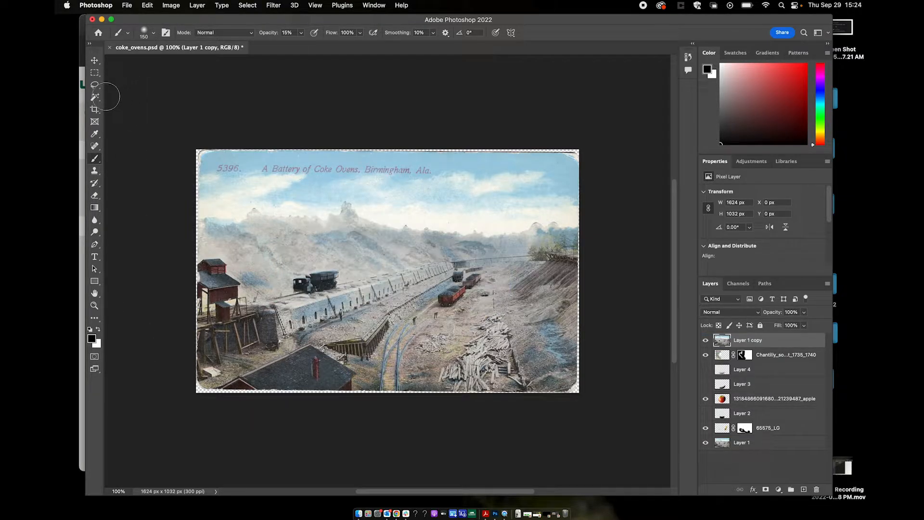
# Step: Draw a closed Pen path along the dark roof's edges and around the canvas, enclosing everything except the foreground house
pyautogui.press('p')
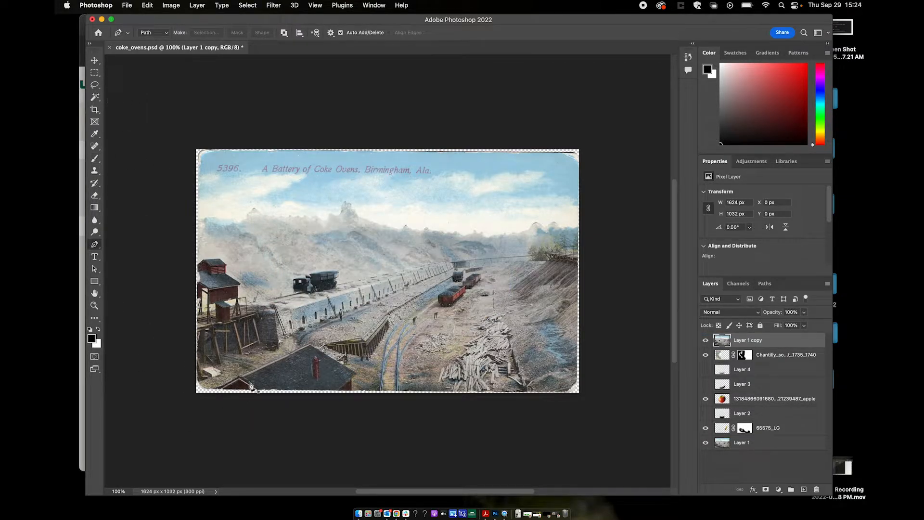
pyautogui.moveTo(203, 396); pyautogui.dragTo(239, 376)
pyautogui.click(310, 344)
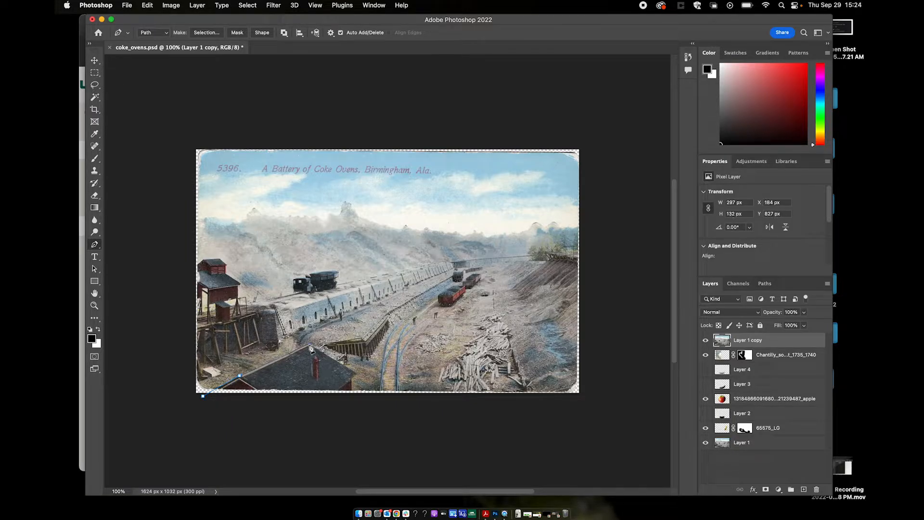
pyautogui.click(352, 378)
pyautogui.click(353, 395)
pyautogui.click(602, 400)
pyautogui.click(598, 133)
pyautogui.click(180, 129)
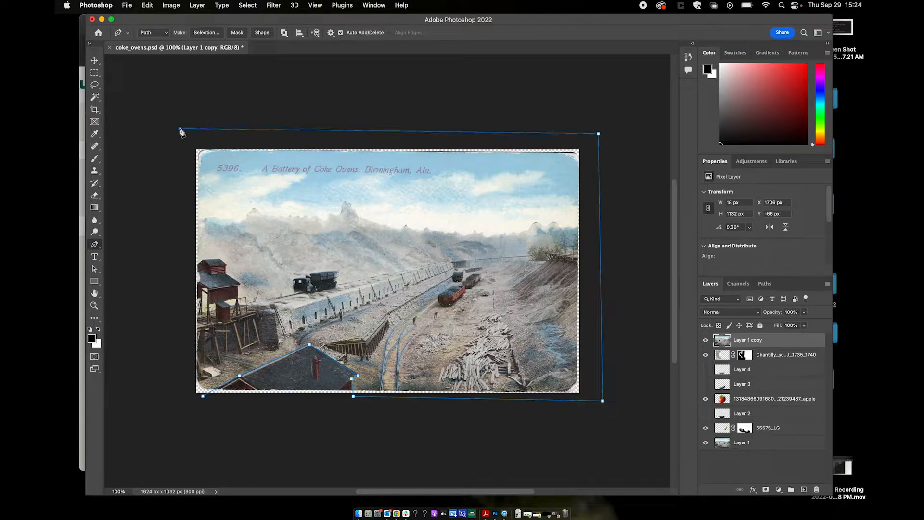
pyautogui.click(190, 403)
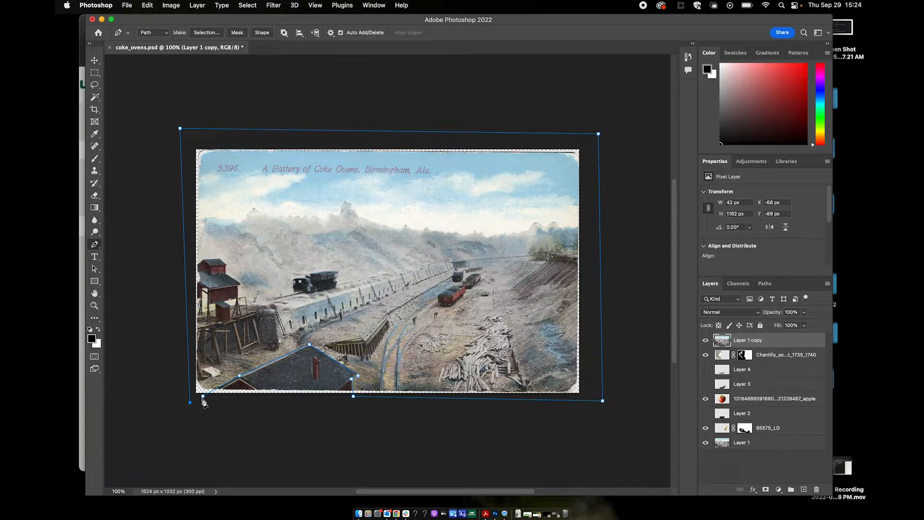
pyautogui.click(203, 396)
# Step: Convert the path into a selection with a 10-pixel feather and delete the selected area from the copied postcard
pyautogui.click(206, 32)
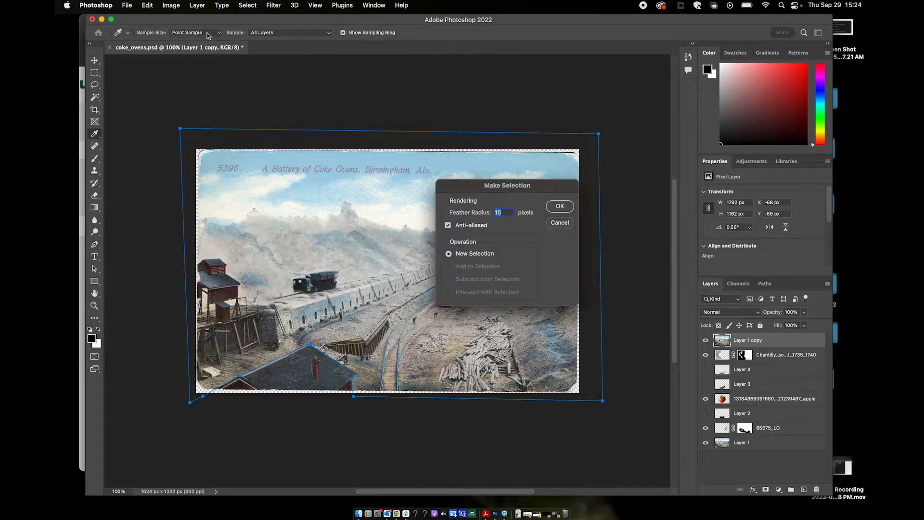
pyautogui.click(560, 207)
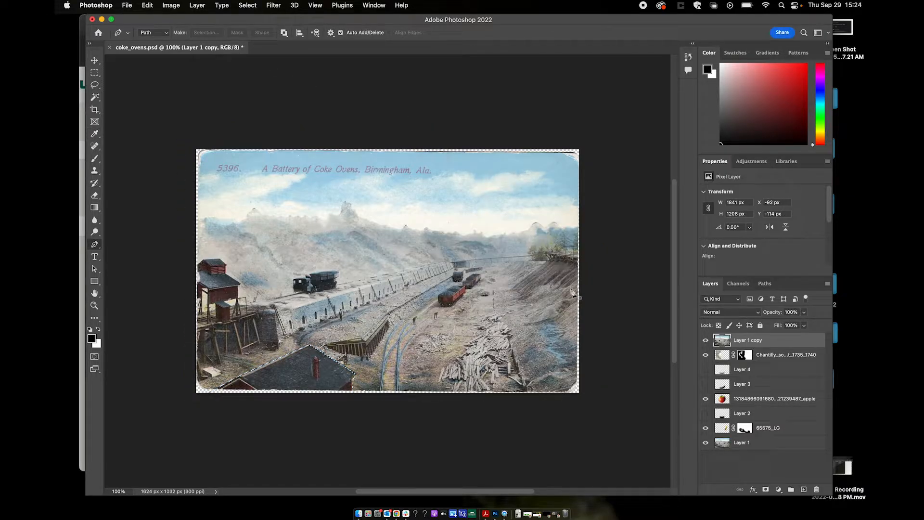
pyautogui.press('Delete')
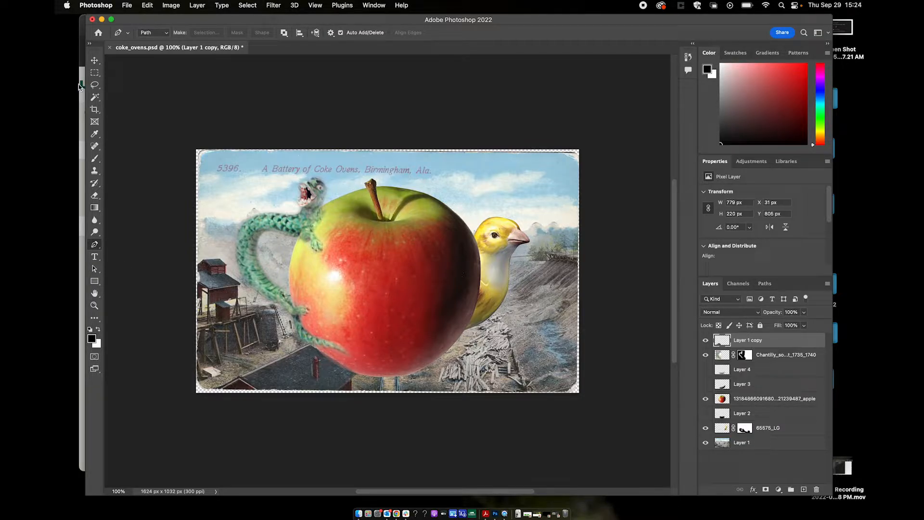
# Step: Enlarge the cut-out house to about 126% and align it with the postcard's lower left corner, overlapping the apple's base
pyautogui.click(95, 63)
pyautogui.click(358, 431)
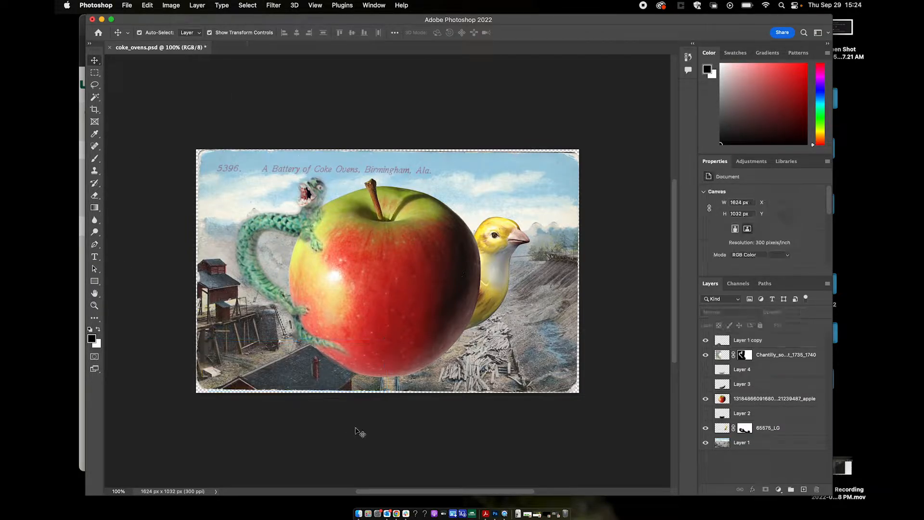
pyautogui.click(335, 377)
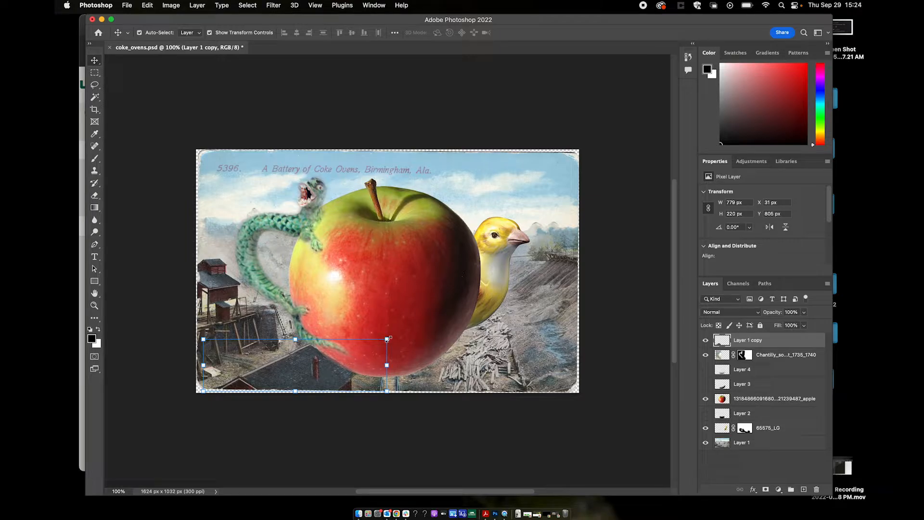
pyautogui.moveTo(387, 338); pyautogui.dragTo(419, 330)
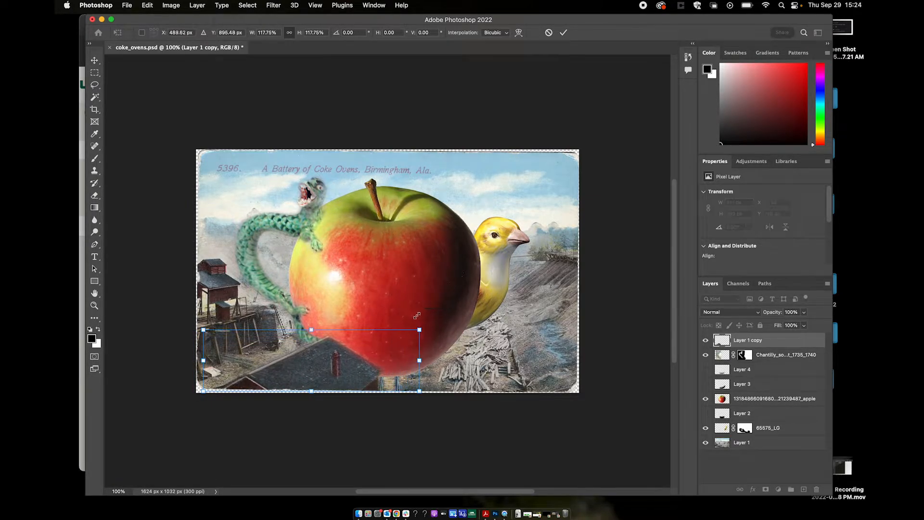
pyautogui.moveTo(341, 366); pyautogui.dragTo(345, 368)
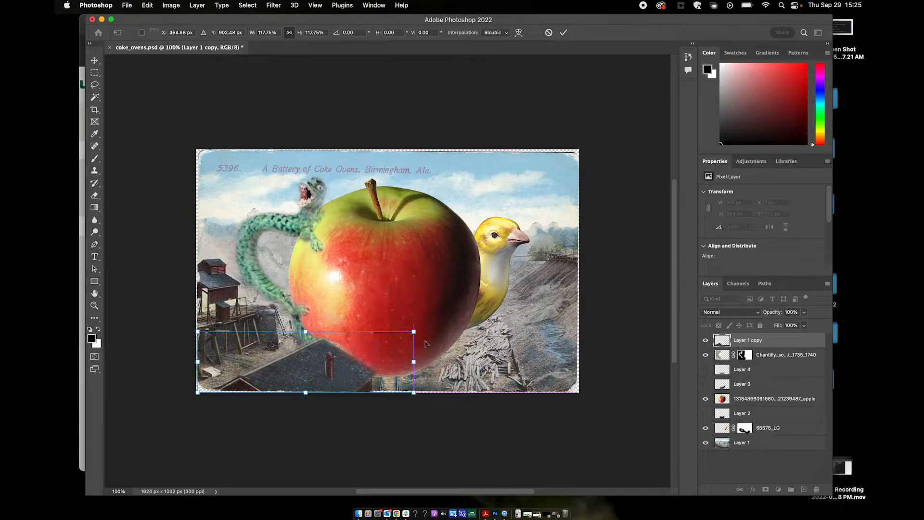
pyautogui.moveTo(413, 331); pyautogui.dragTo(428, 327)
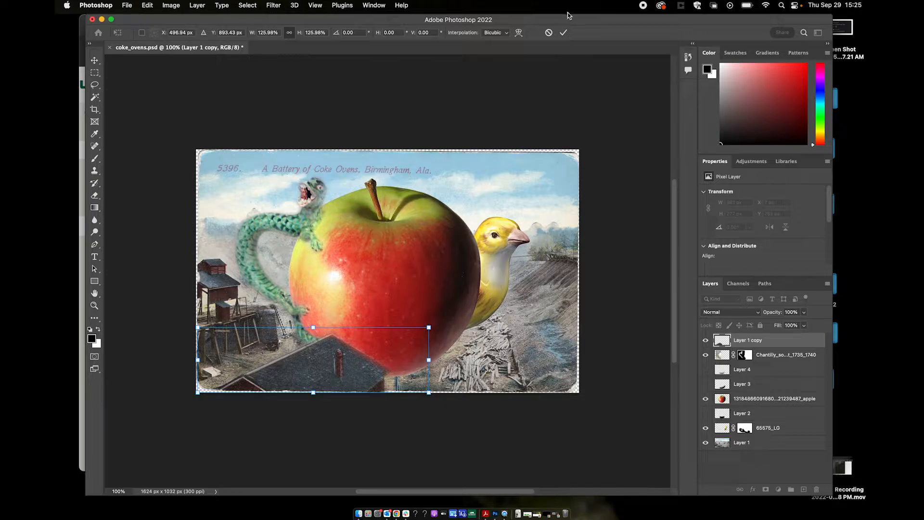
pyautogui.click(563, 32)
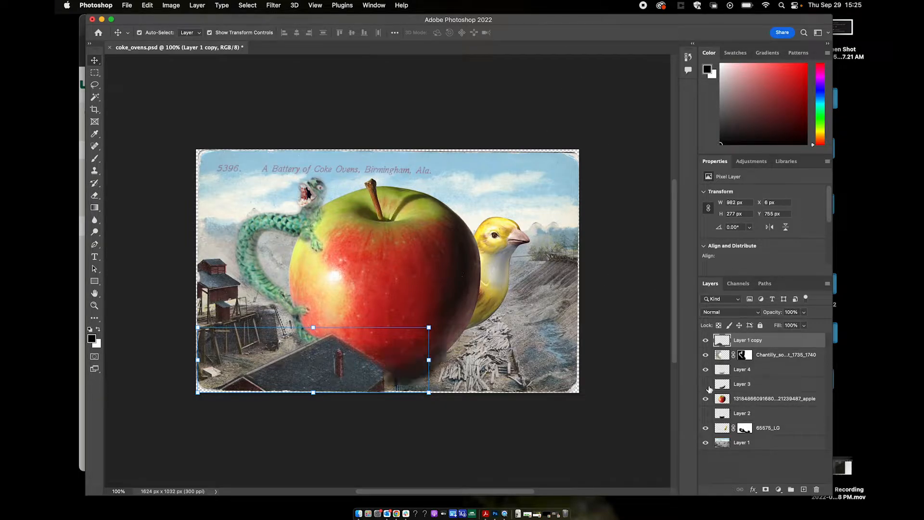
# Step: Make the hidden shading layers, Layer 3 and Layer 2, visible again
pyautogui.click(705, 383)
pyautogui.click(705, 412)
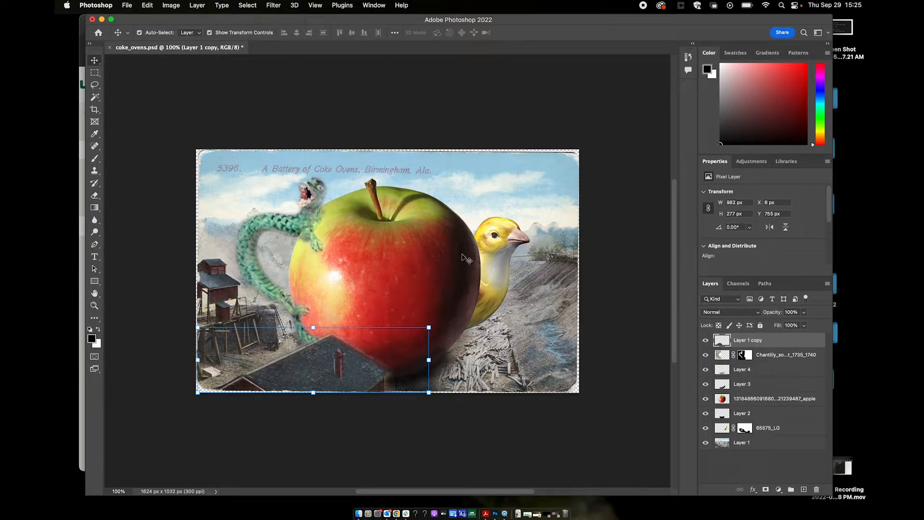
# Step: Select the postcard background and examine how the roof, apple shading and teapot handle blend into the scene
pyautogui.click(752, 443)
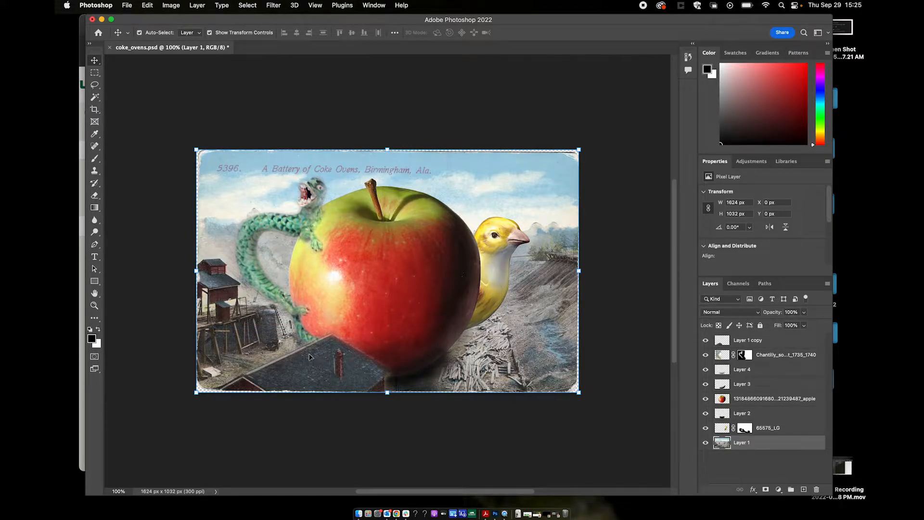
pyautogui.scroll(5, 369, 374)
pyautogui.scroll(-5, 337, 379)
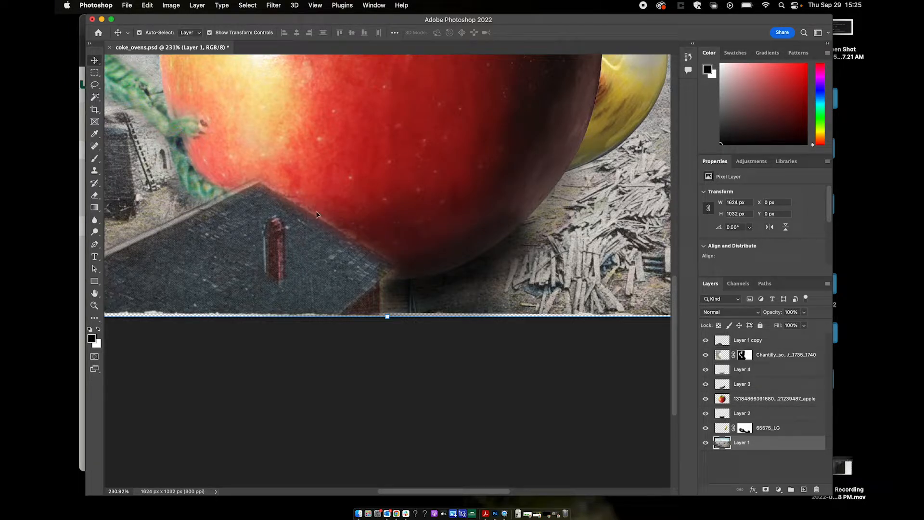
pyautogui.scroll(-10, 280, 187)
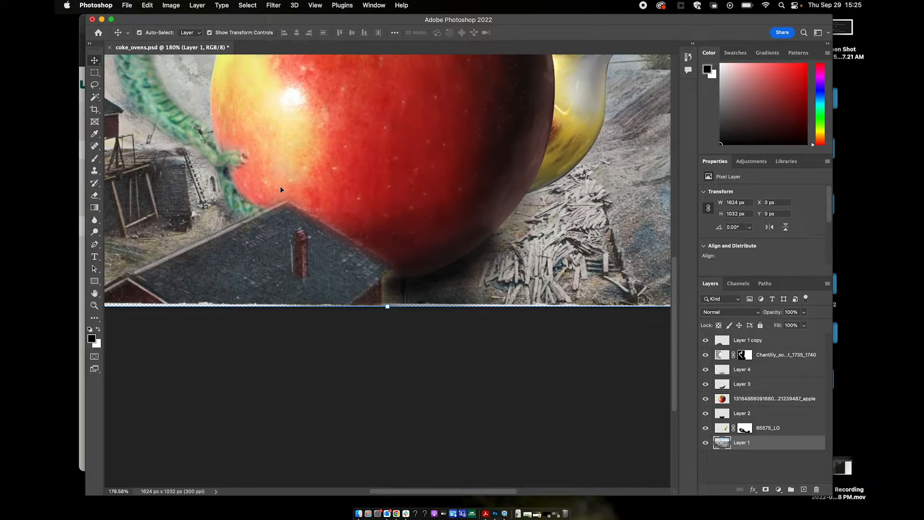
pyautogui.scroll(5, 280, 187)
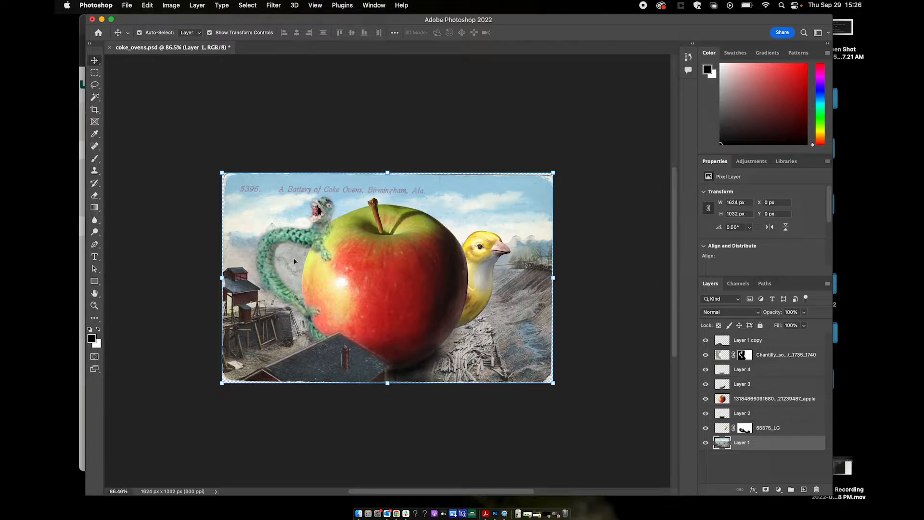
pyautogui.scroll(2, 285, 288)
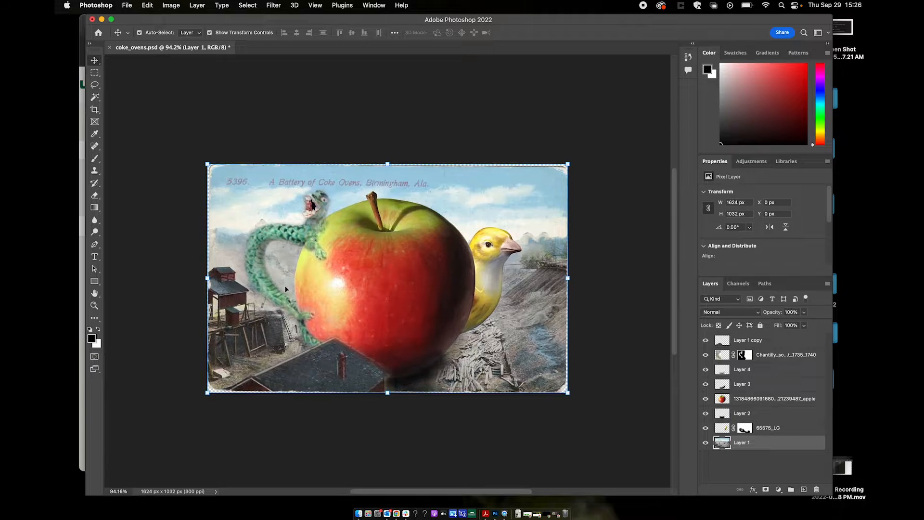
pyautogui.scroll(2, 256, 257)
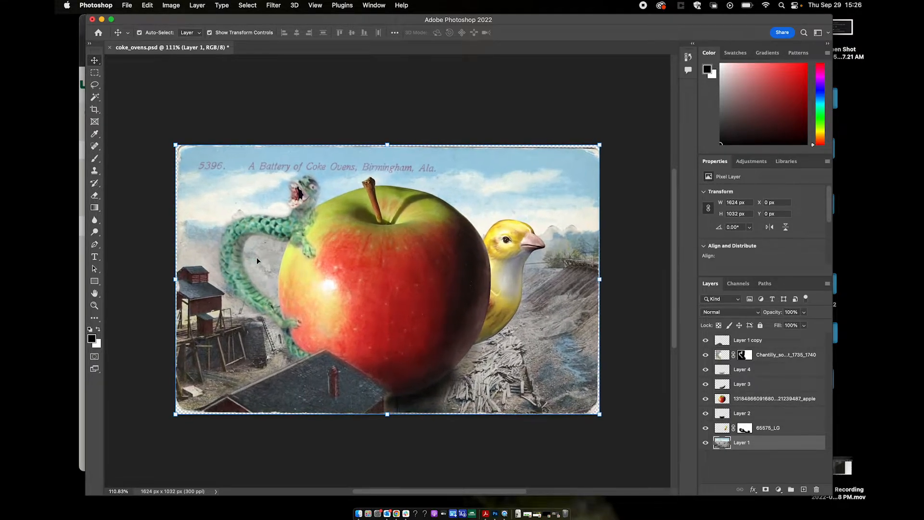
pyautogui.hscroll(-2, 256, 257)
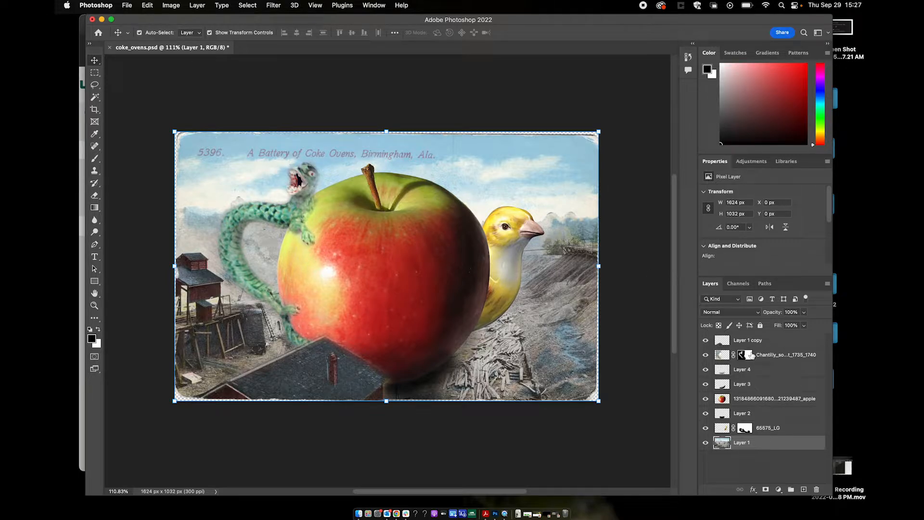
# Step: Identify the masked Chantilly teapot handle by toggling its visibility, and duplicate its layer
pyautogui.click(707, 355)
pyautogui.click(708, 355)
pyautogui.click(723, 355)
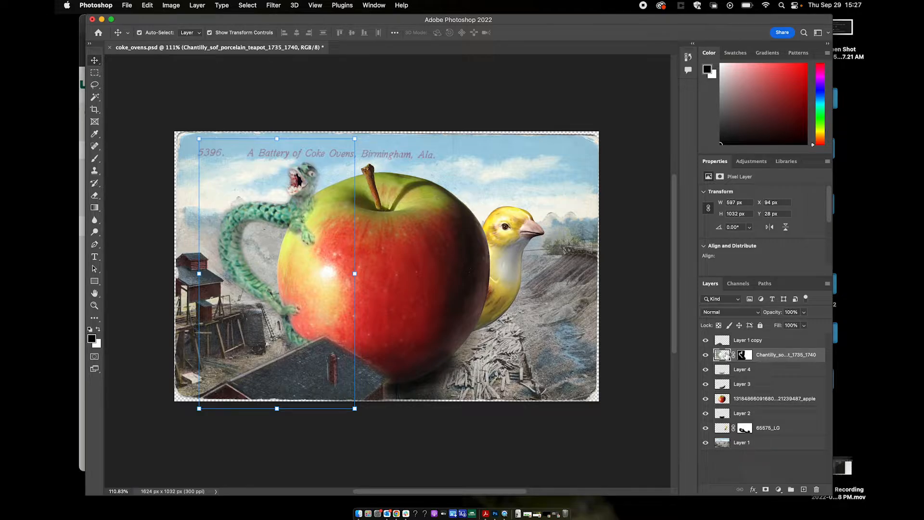
pyautogui.moveTo(725, 355); pyautogui.dragTo(804, 489)
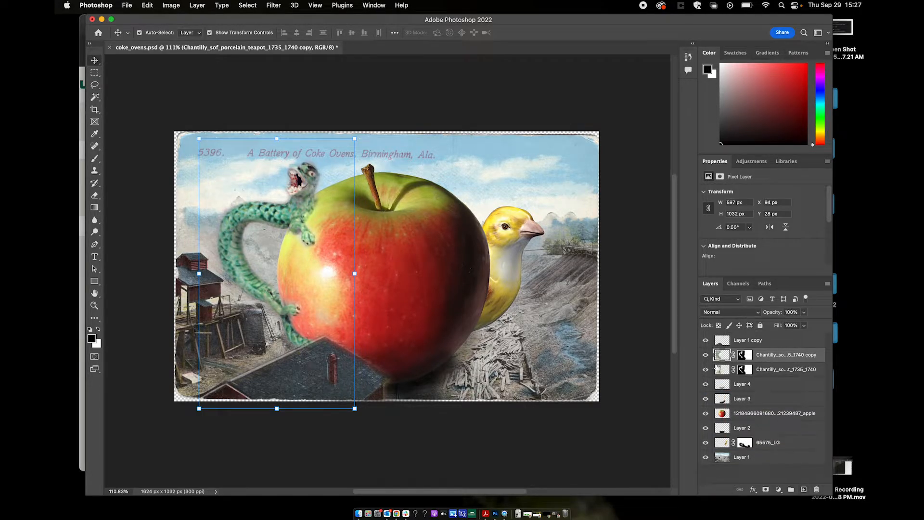
# Step: Add a Levels adjustment clipped to the duplicated Chantilly teapot handle layer and strongly darken its midtones
pyautogui.click(706, 355)
pyautogui.click(707, 355)
pyautogui.click(373, 5)
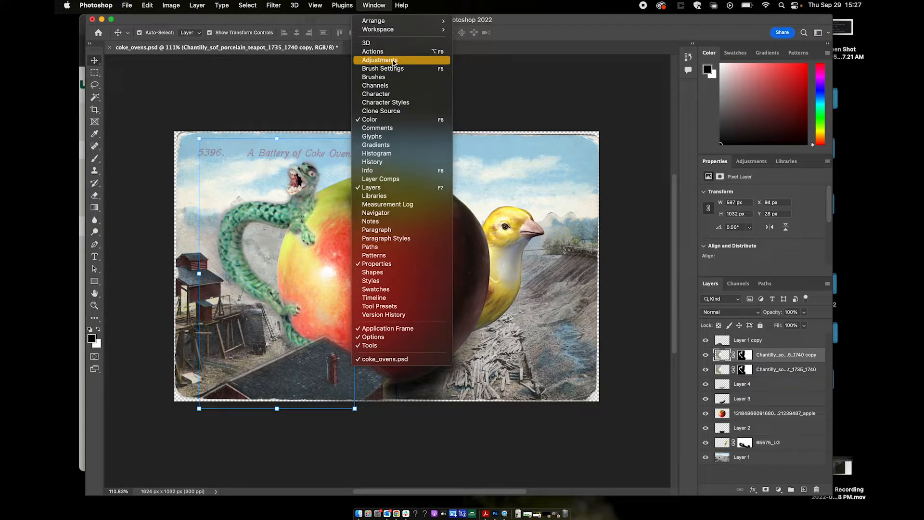
pyautogui.click(394, 62)
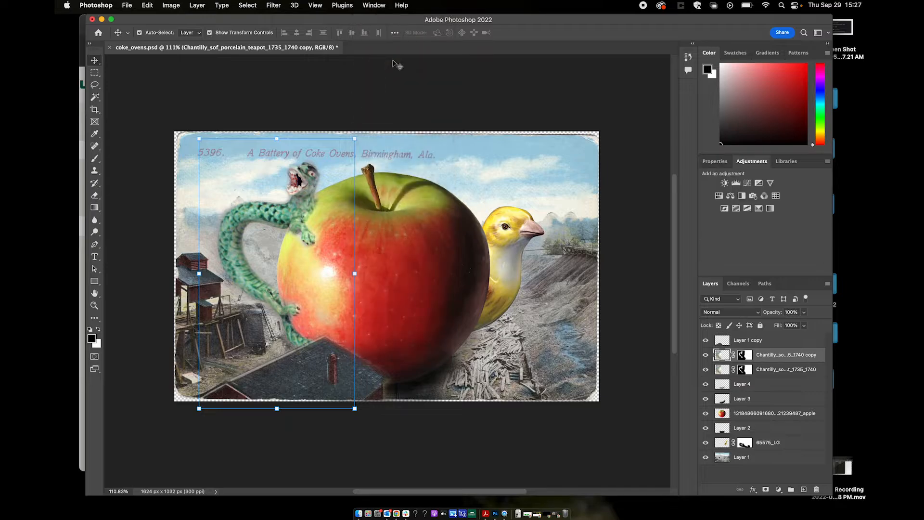
pyautogui.click(735, 184)
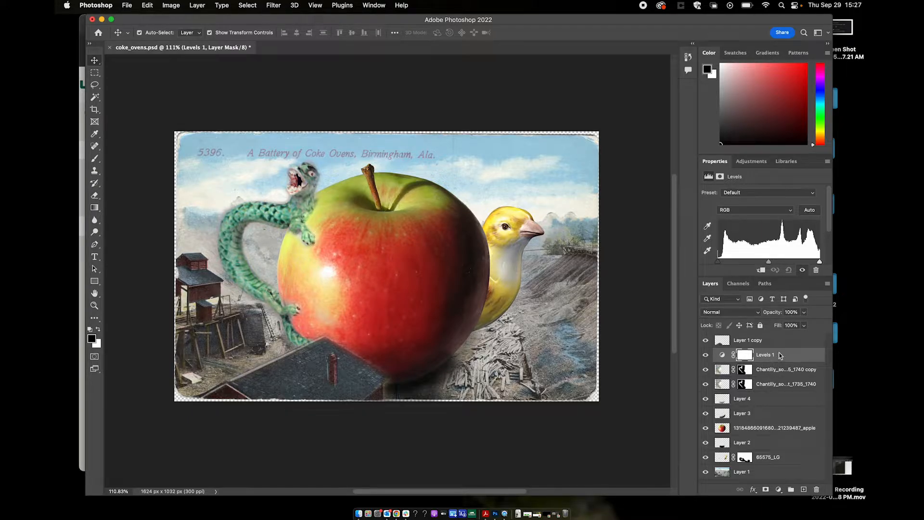
pyautogui.rightClick(780, 355)
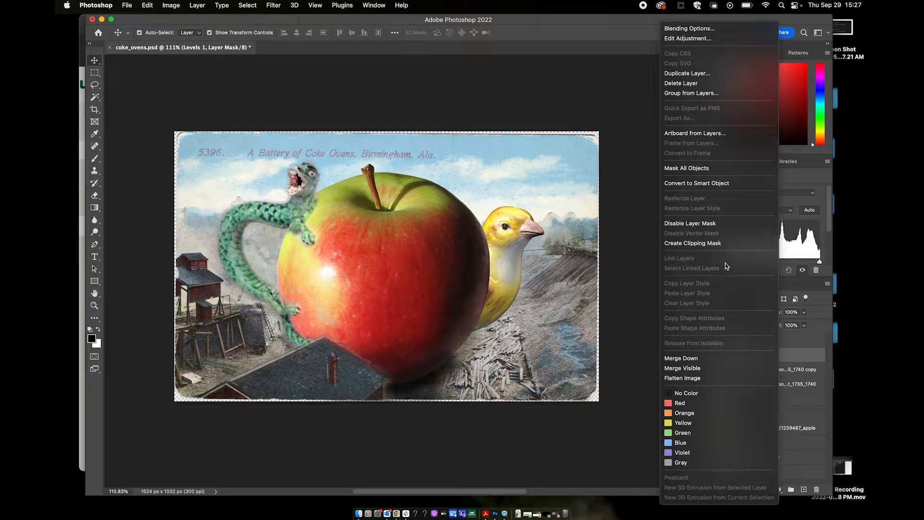
pyautogui.click(691, 242)
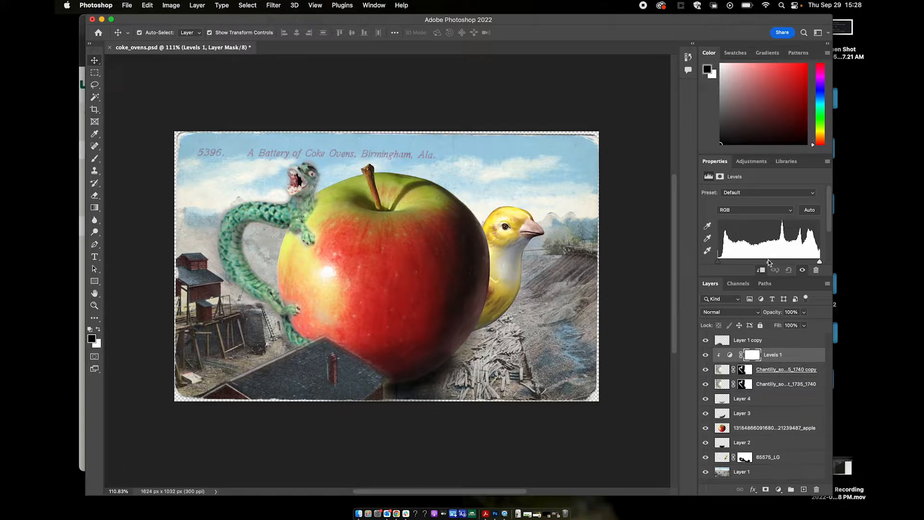
pyautogui.moveTo(762, 259); pyautogui.dragTo(807, 267)
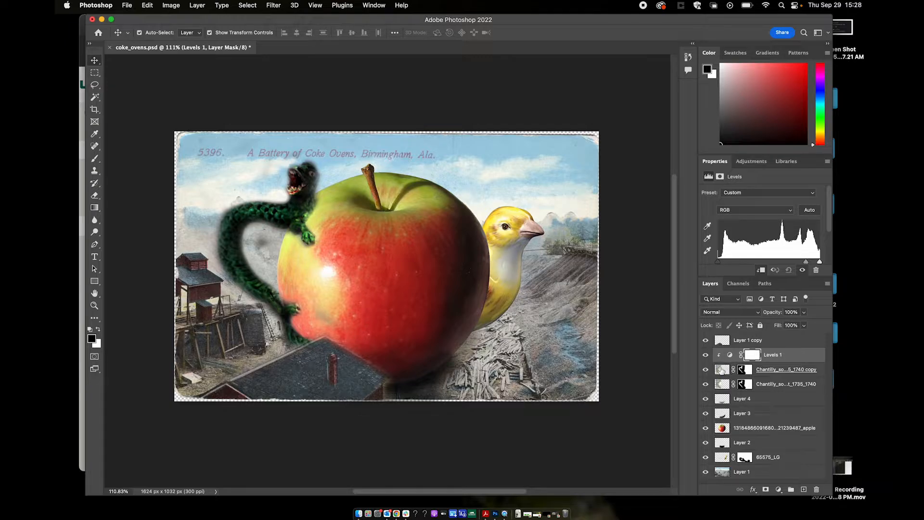
# Step: Paint black at 100% brush opacity on the duplicated handle's mask along its outer edge, head and neck to limit the darkening
pyautogui.click(745, 370)
pyautogui.press('b')
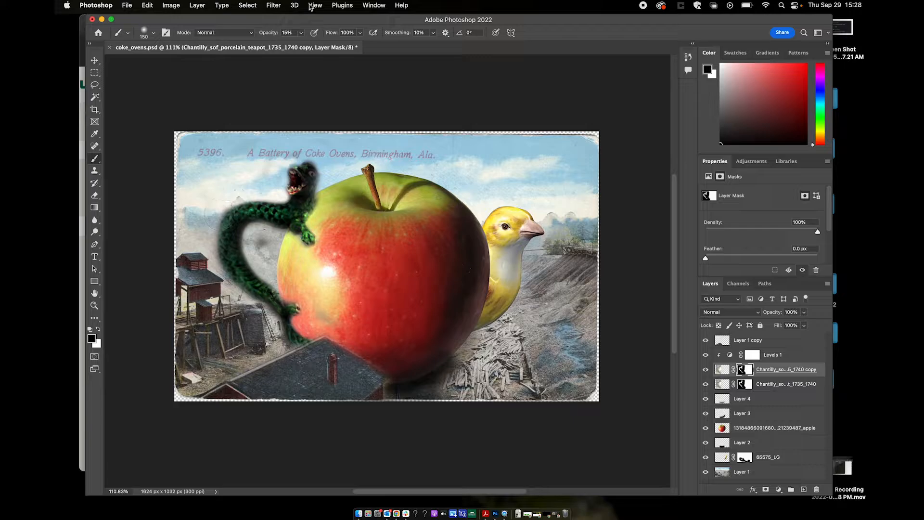
pyautogui.click(300, 32)
pyautogui.moveTo(308, 45); pyautogui.dragTo(340, 44)
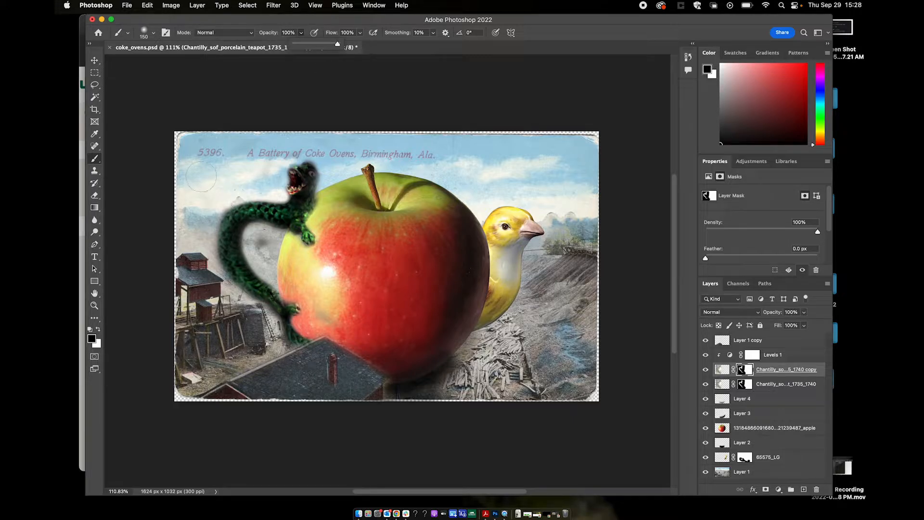
pyautogui.moveTo(225, 208)
pyautogui.mouseDown()
pyautogui.moveTo(224, 198)
pyautogui.moveTo(257, 194)
pyautogui.moveTo(230, 207)
pyautogui.moveTo(216, 230)
pyautogui.moveTo(236, 275)
pyautogui.mouseUp()
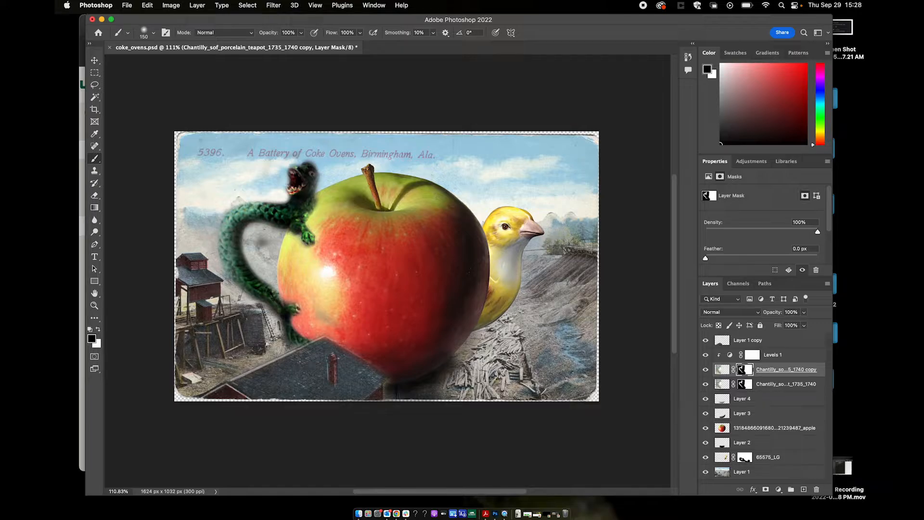
pyautogui.moveTo(234, 200)
pyautogui.mouseDown()
pyautogui.moveTo(265, 205)
pyautogui.moveTo(282, 192)
pyautogui.moveTo(277, 178)
pyautogui.moveTo(303, 171)
pyautogui.moveTo(291, 197)
pyautogui.moveTo(272, 195)
pyautogui.moveTo(276, 215)
pyautogui.moveTo(213, 202)
pyautogui.mouseUp()
pyautogui.moveTo(225, 281); pyautogui.dragTo(233, 292)
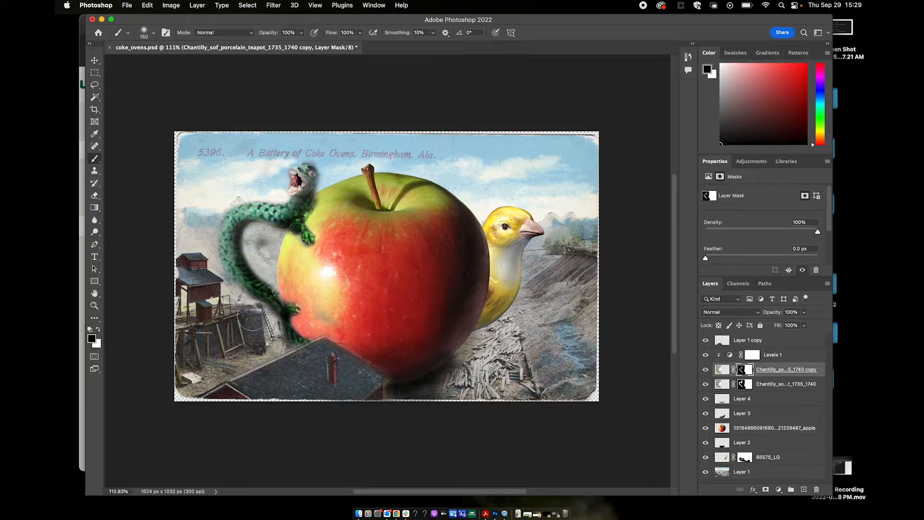
pyautogui.moveTo(252, 323)
pyautogui.mouseDown()
pyautogui.moveTo(217, 287)
pyautogui.moveTo(263, 334)
pyautogui.moveTo(262, 313)
pyautogui.moveTo(249, 305)
pyautogui.moveTo(254, 324)
pyautogui.moveTo(274, 331)
pyautogui.moveTo(276, 322)
pyautogui.moveTo(248, 327)
pyautogui.mouseUp()
pyautogui.moveTo(247, 181); pyautogui.dragTo(217, 202)
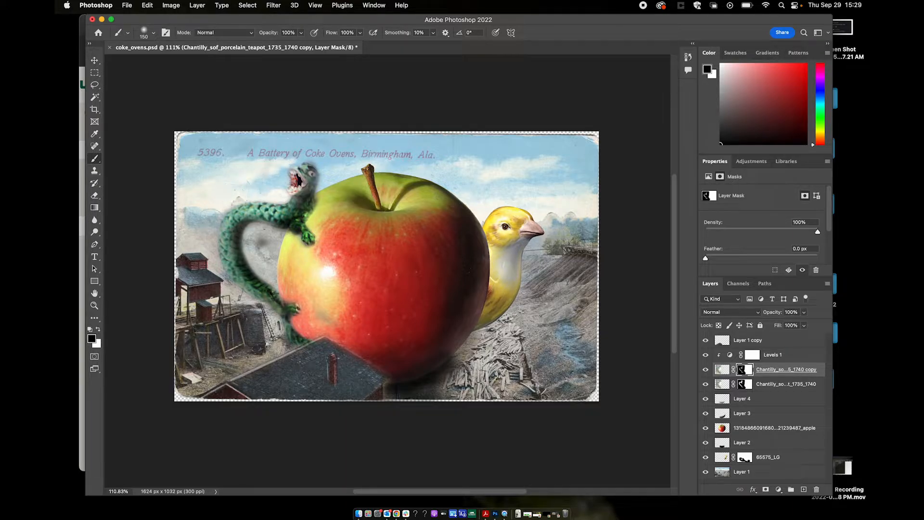
pyautogui.moveTo(314, 166)
pyautogui.mouseDown()
pyautogui.moveTo(306, 205)
pyautogui.moveTo(290, 209)
pyautogui.mouseUp()
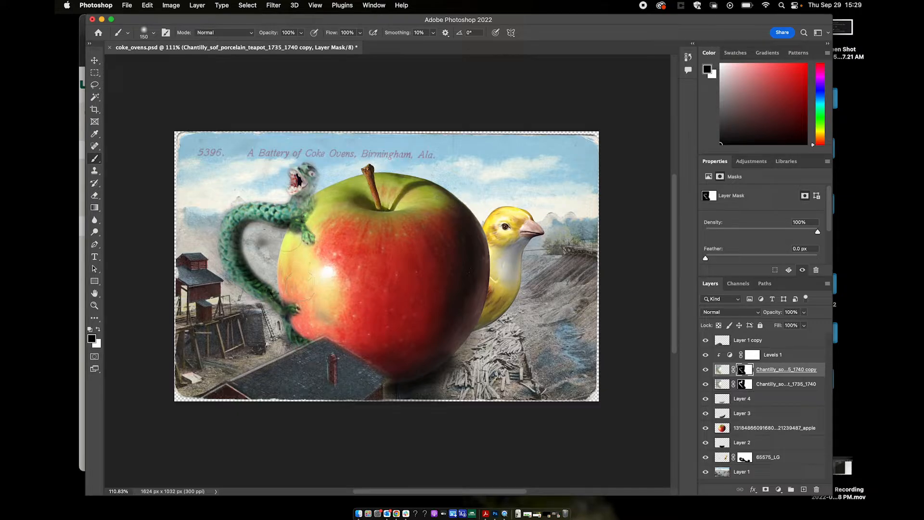
# Step: Lower the brush opacity to 38% and paint on the duplicated handle's mask to soften the dark area inside the loop
pyautogui.click(301, 33)
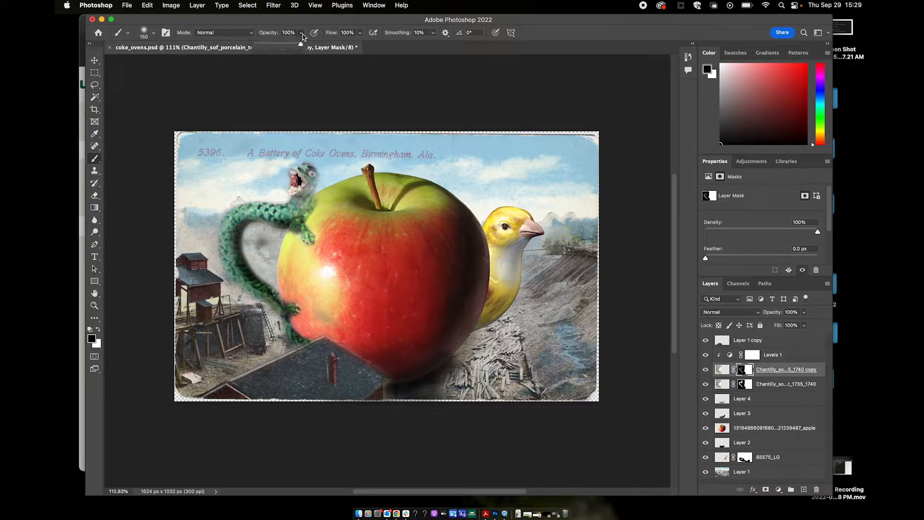
pyautogui.click(274, 43)
pyautogui.click(294, 237)
pyautogui.press(']')
pyautogui.press(']')
pyautogui.press(']')
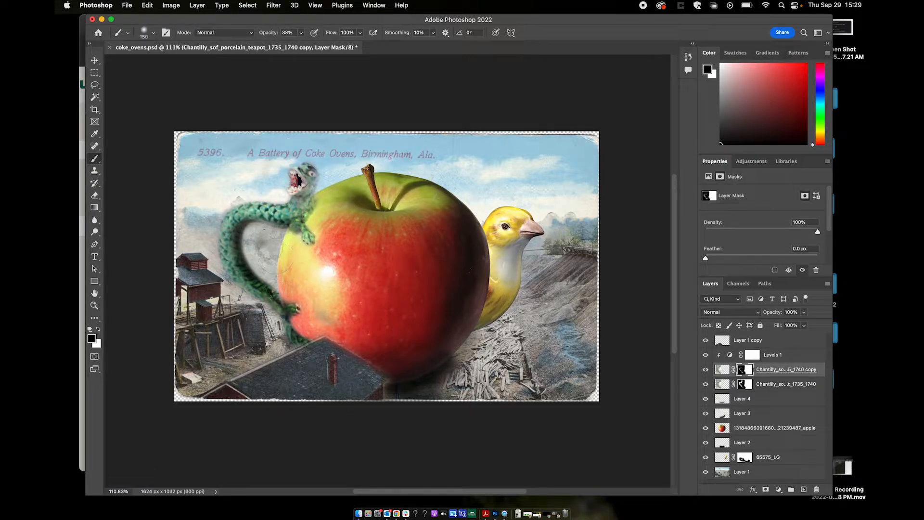
pyautogui.click(263, 244)
# Step: Lighten the midtones of the Levels 1 adjustment slightly for a subtler shadow on the handle
pyautogui.click(722, 370)
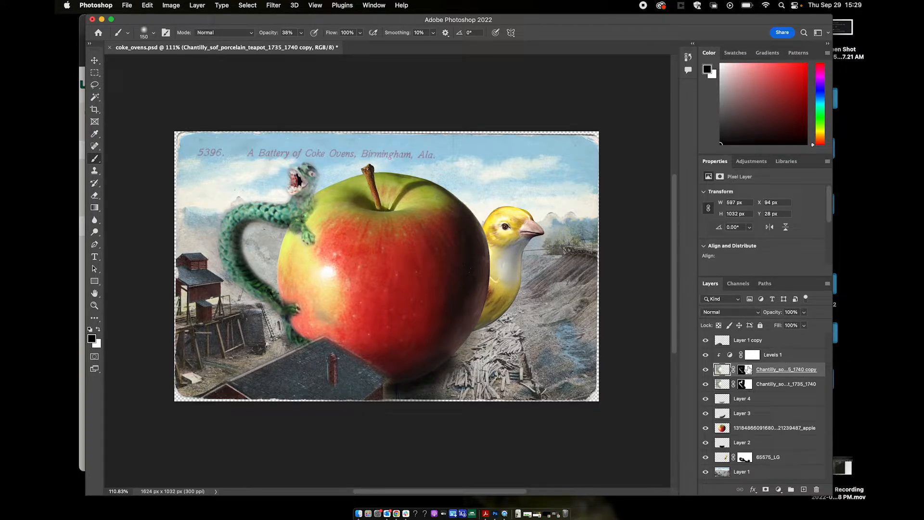
pyautogui.click(768, 356)
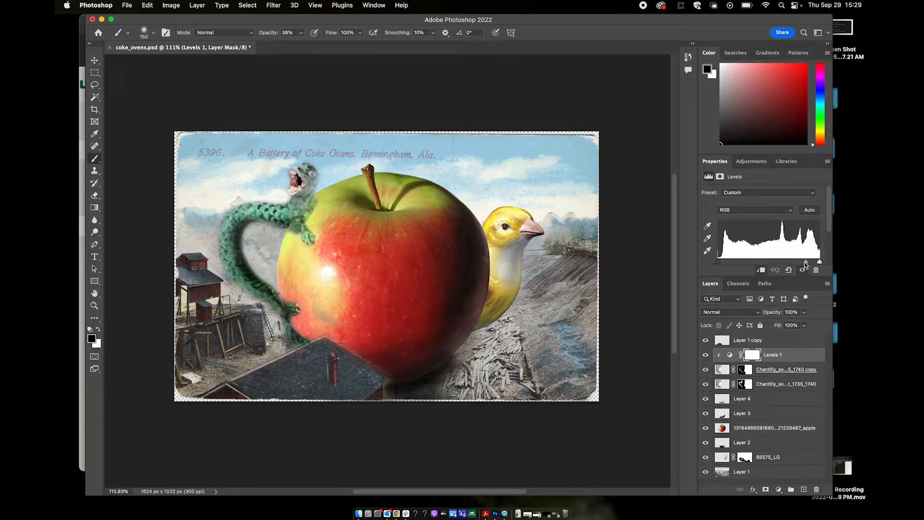
pyautogui.moveTo(806, 264)
pyautogui.mouseDown()
pyautogui.moveTo(769, 264)
pyautogui.moveTo(816, 263)
pyautogui.moveTo(751, 264)
pyautogui.moveTo(806, 261)
pyautogui.moveTo(782, 263)
pyautogui.moveTo(796, 260)
pyautogui.mouseUp()
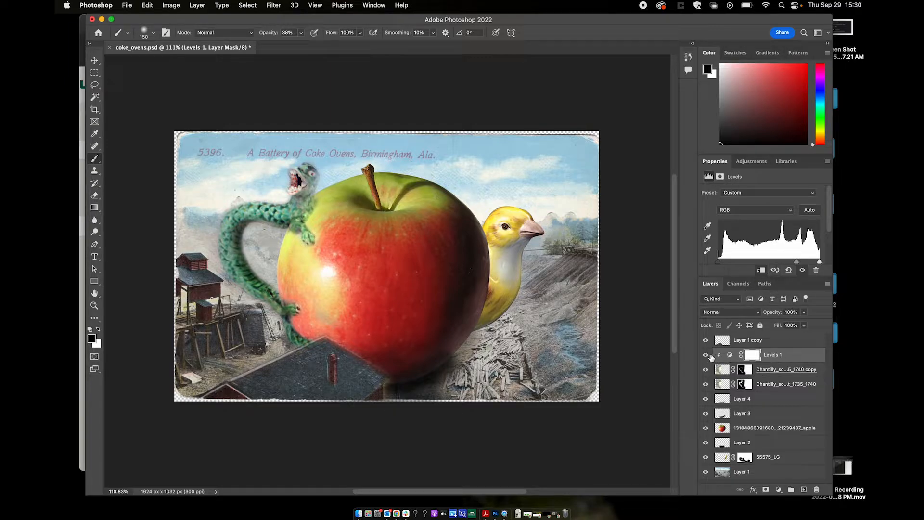
pyautogui.moveTo(797, 264)
pyautogui.mouseDown()
pyautogui.moveTo(780, 258)
pyautogui.moveTo(801, 254)
pyautogui.moveTo(768, 251)
pyautogui.moveTo(798, 252)
pyautogui.mouseUp()
# Step: Add a new layer above Layer 1 copy and trace a closed shadow-shaped pen path on the apple beside the creature's neck
pyautogui.click(783, 340)
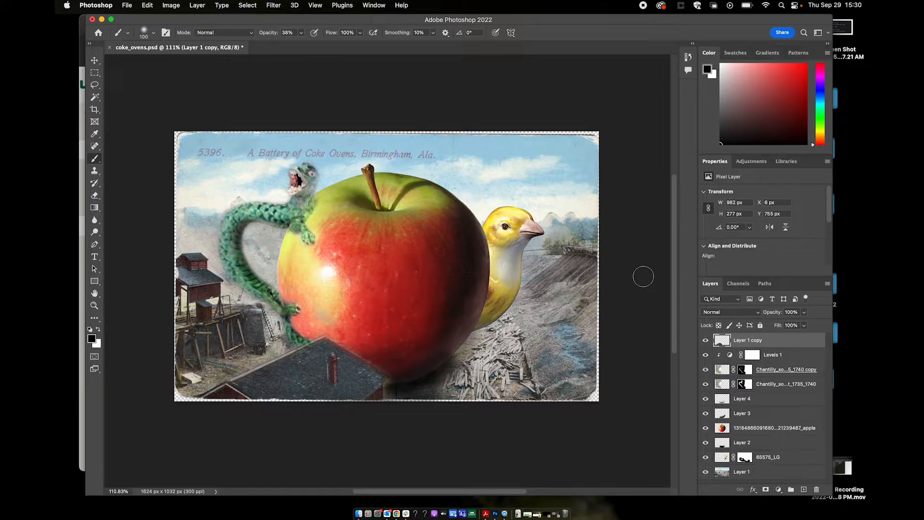
pyautogui.click(803, 489)
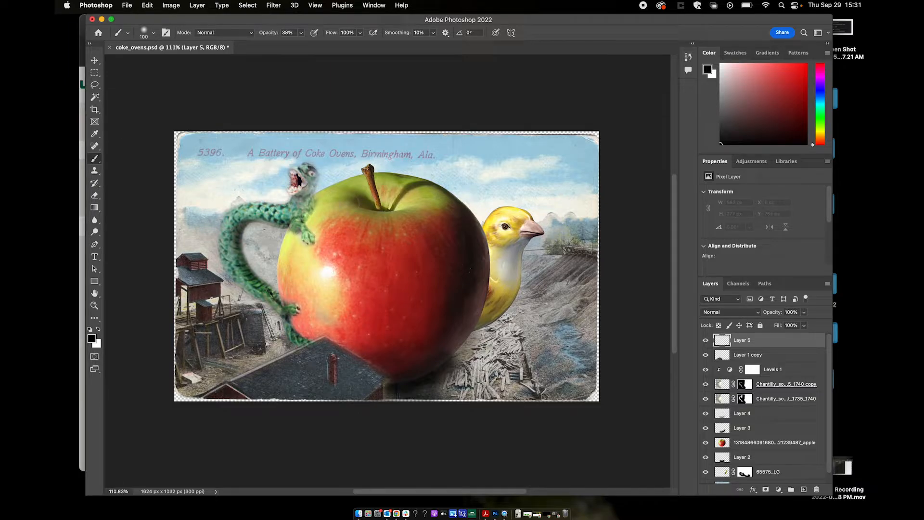
pyautogui.press('p')
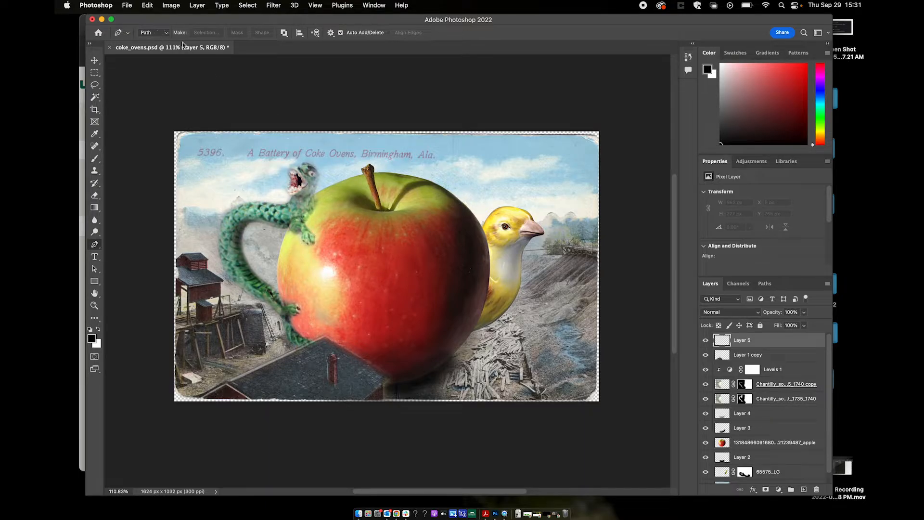
pyautogui.click(314, 234)
pyautogui.click(304, 223)
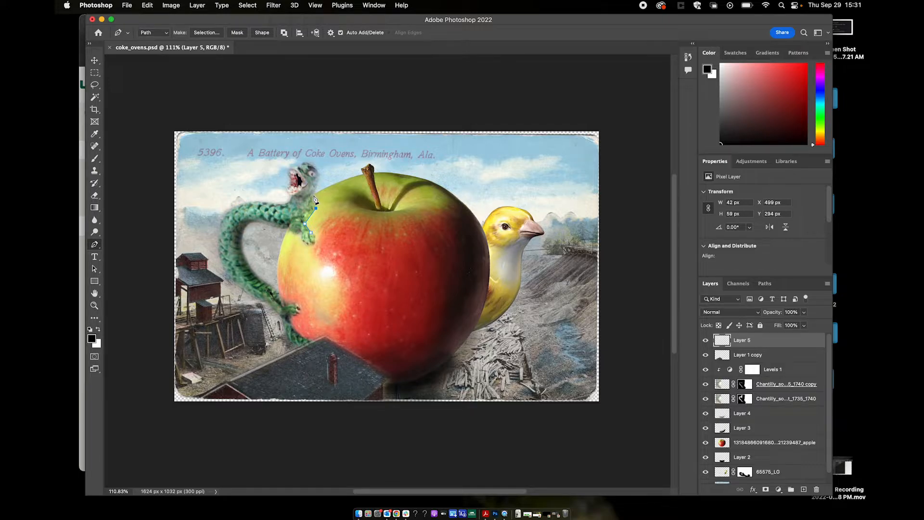
pyautogui.click(313, 195)
pyautogui.click(331, 188)
pyautogui.moveTo(337, 190); pyautogui.dragTo(335, 198)
pyautogui.click(332, 210)
pyautogui.click(317, 220)
pyautogui.moveTo(311, 233); pyautogui.dragTo(305, 229)
# Step: Undo a trial conversion of the path to a shape, and turn the path into a new selection with a 2-pixel feather
pyautogui.click(267, 32)
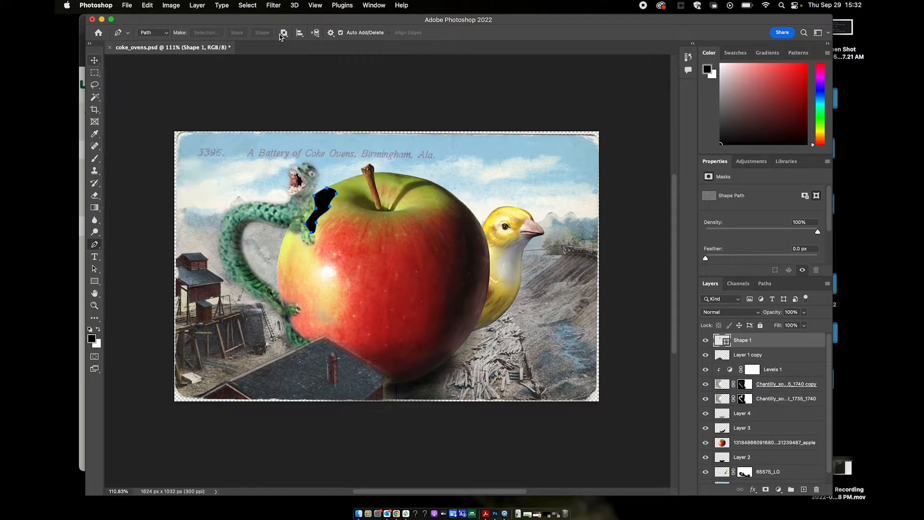
pyautogui.press('super+z')
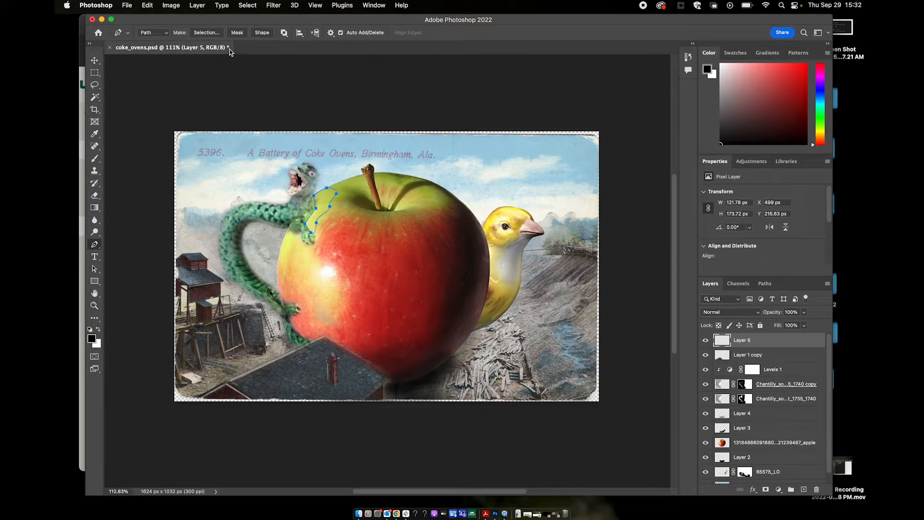
pyautogui.click(218, 33)
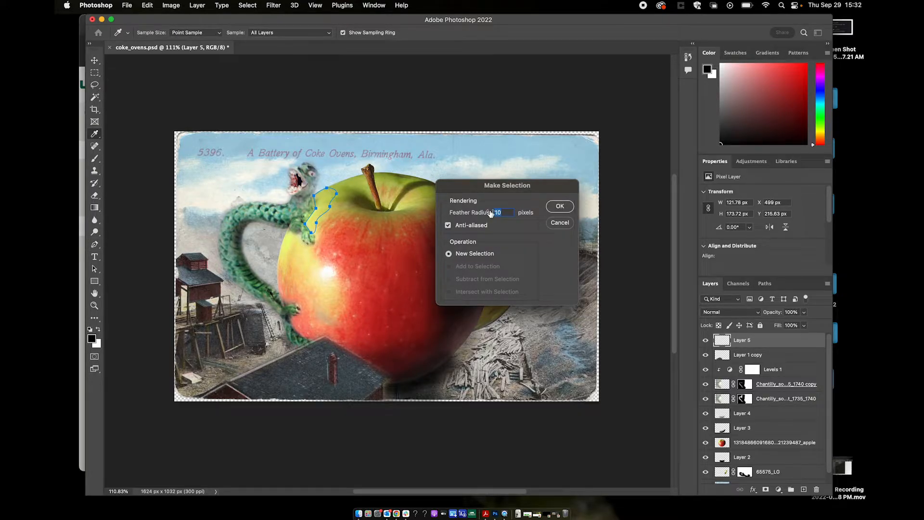
pyautogui.write('2')
pyautogui.click(561, 206)
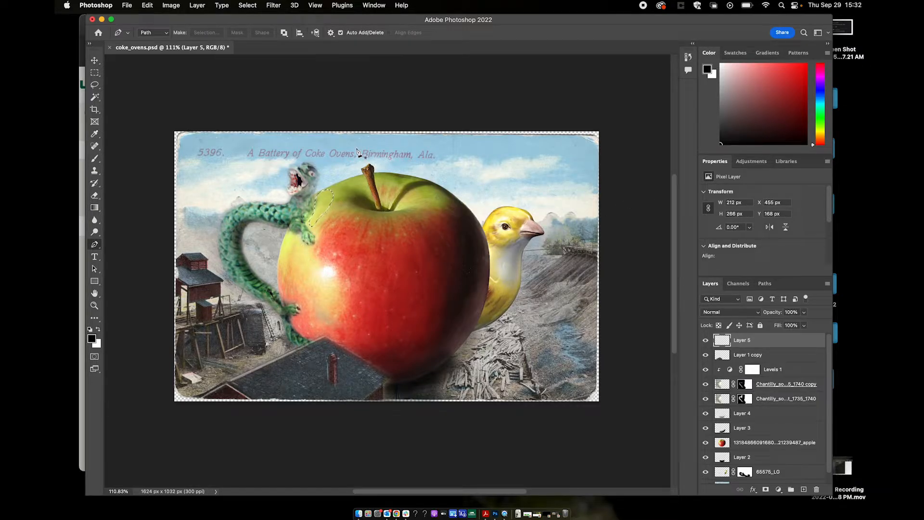
pyautogui.click(148, 6)
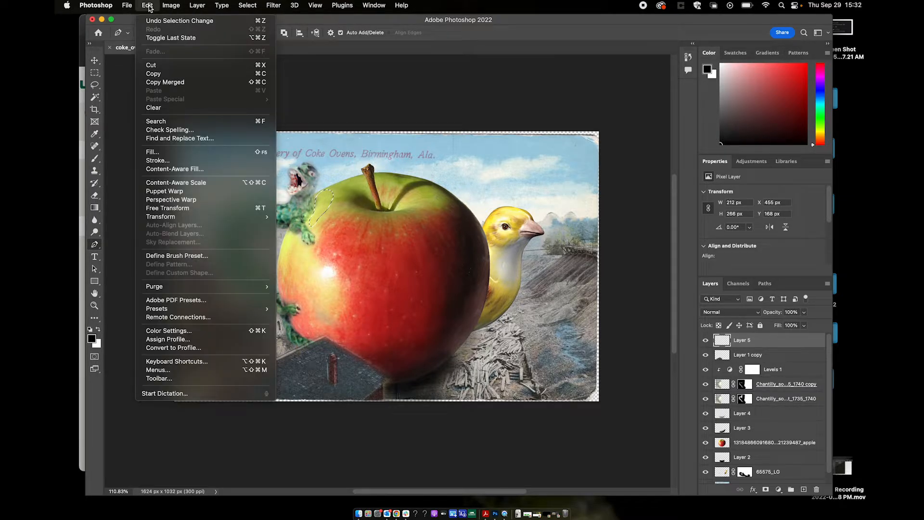
pyautogui.moveTo(248, 9)
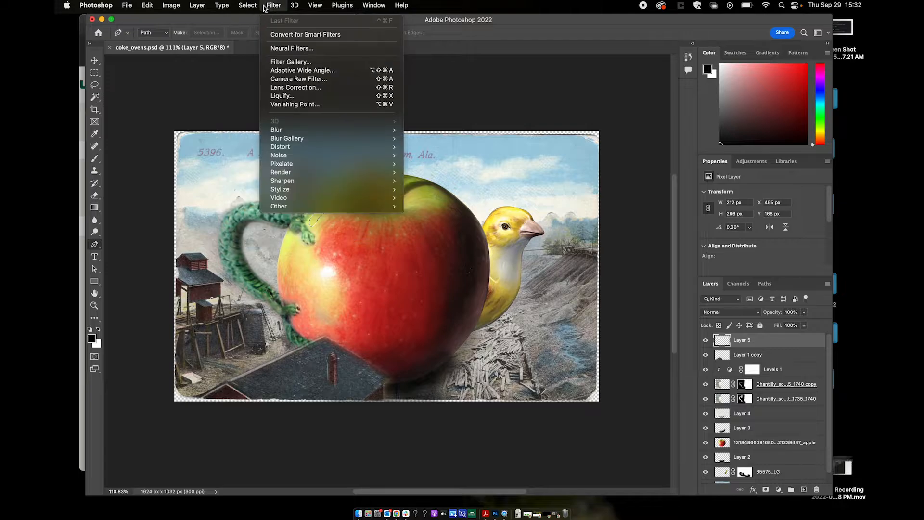
pyautogui.moveTo(149, 6)
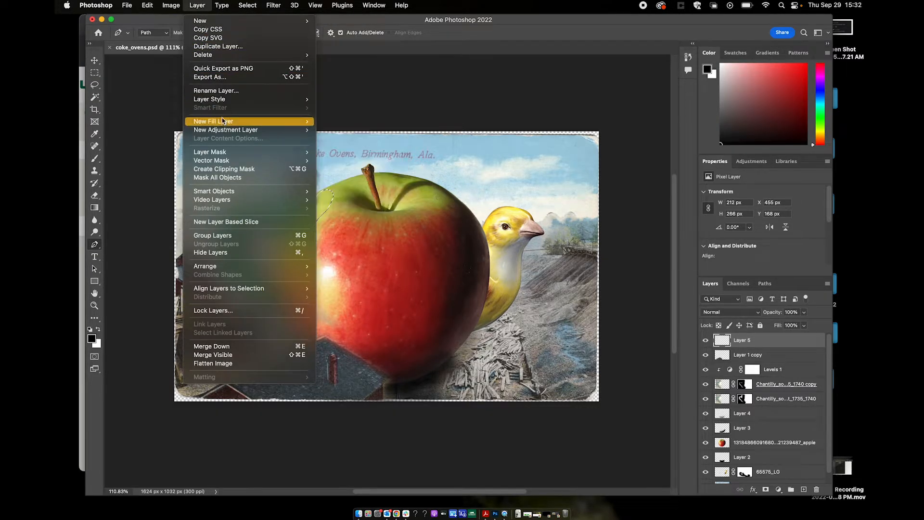
pyautogui.moveTo(222, 120)
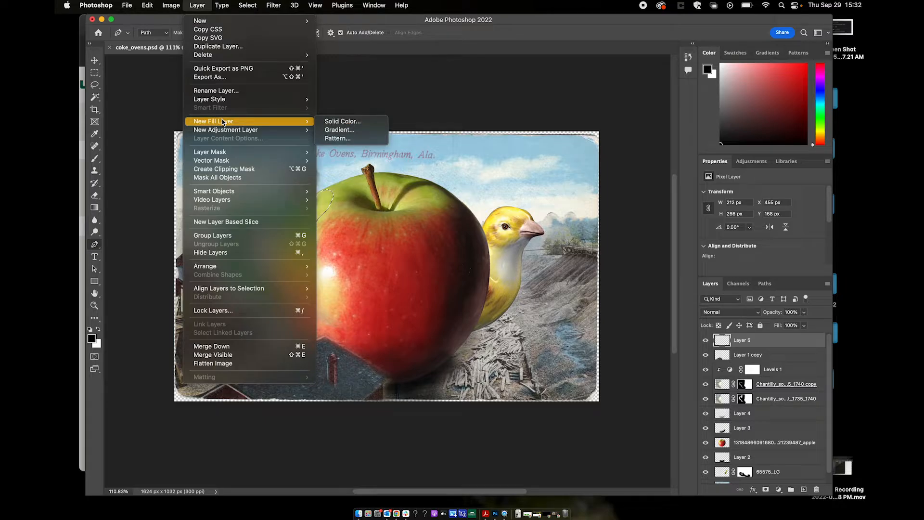
pyautogui.click(352, 123)
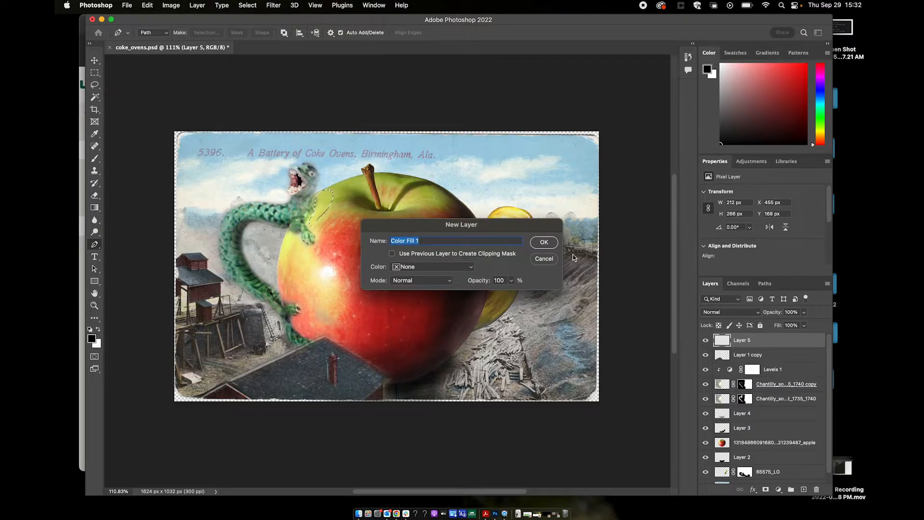
pyautogui.click(544, 242)
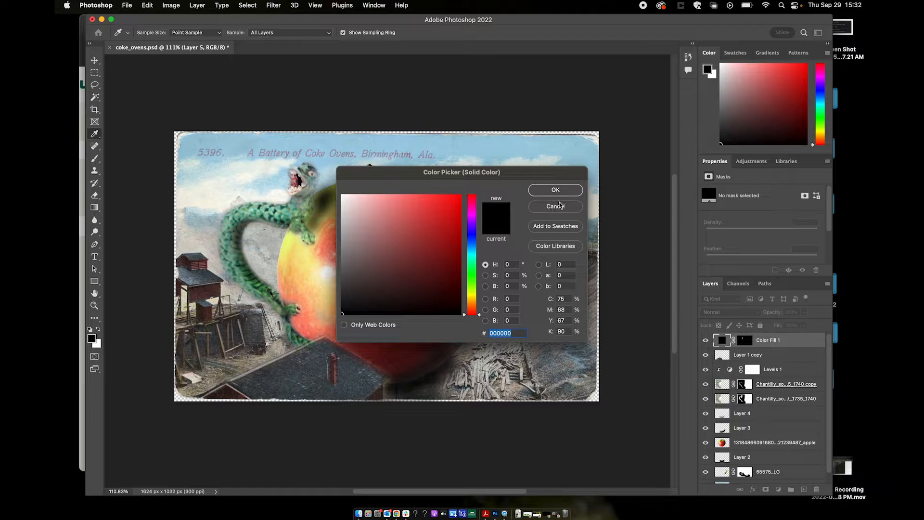
pyautogui.moveTo(537, 174); pyautogui.dragTo(606, 157)
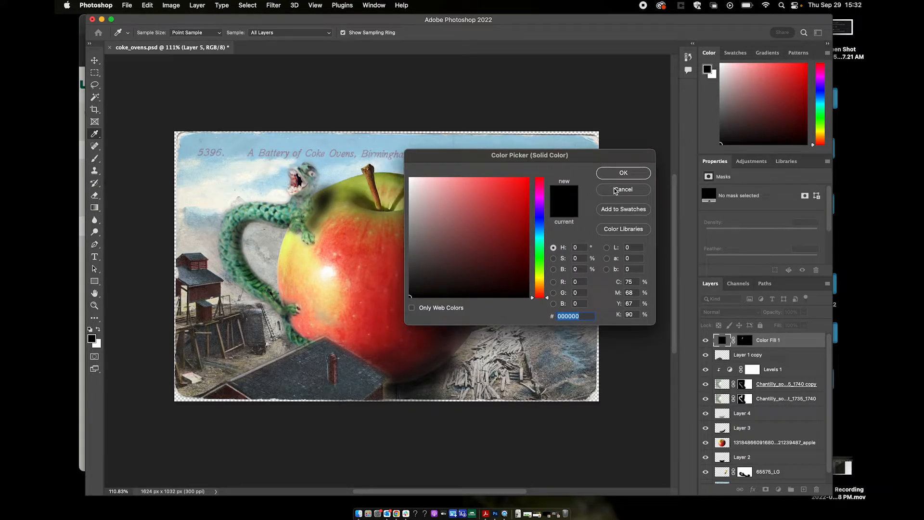
pyautogui.click(616, 190)
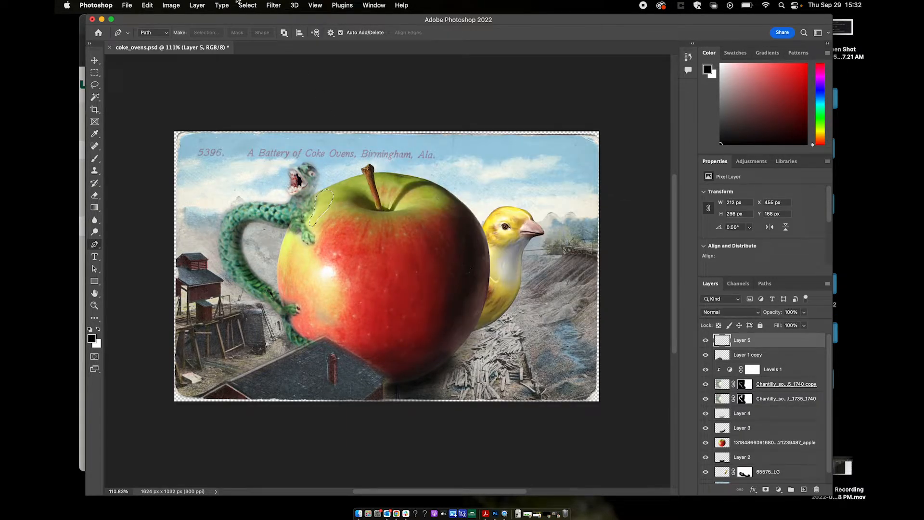
# Step: Add a solid color fill layer from the feathered selection, sampling dark brown #361d1a from the apple's shaded lower edge
pyautogui.click(197, 5)
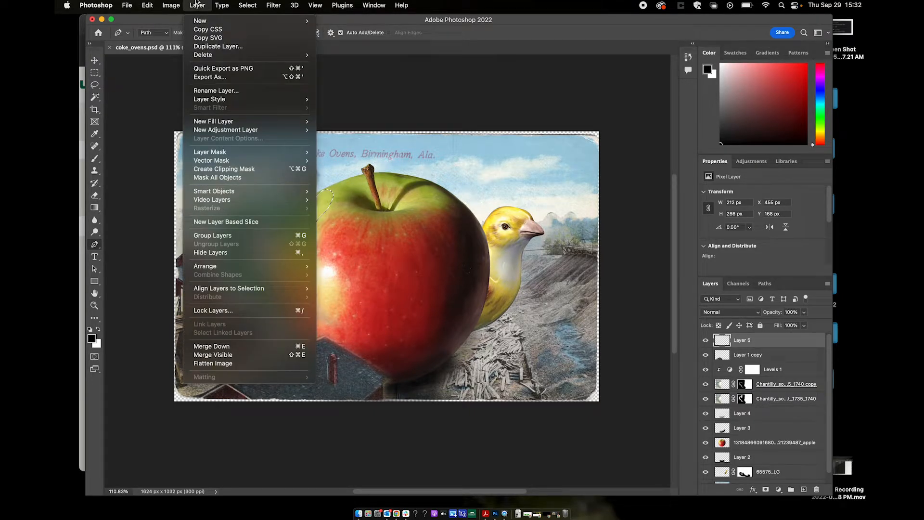
pyautogui.moveTo(230, 123)
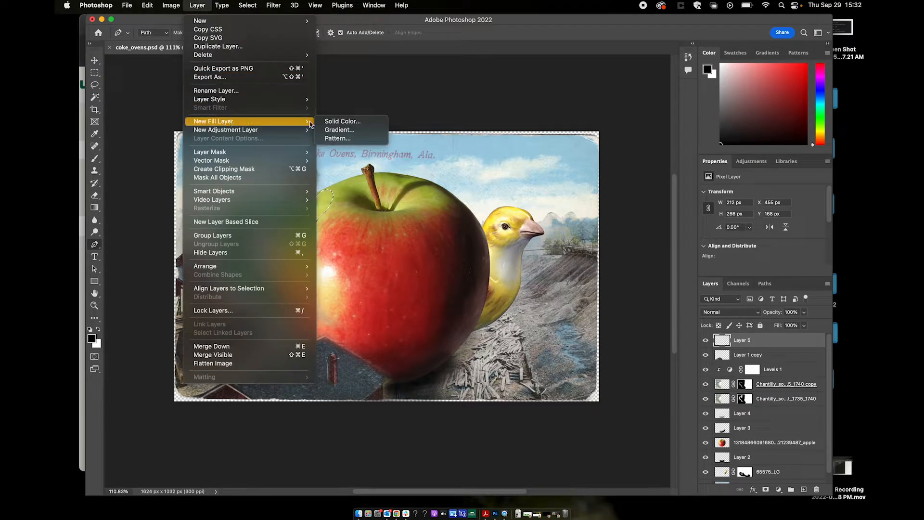
pyautogui.click(361, 122)
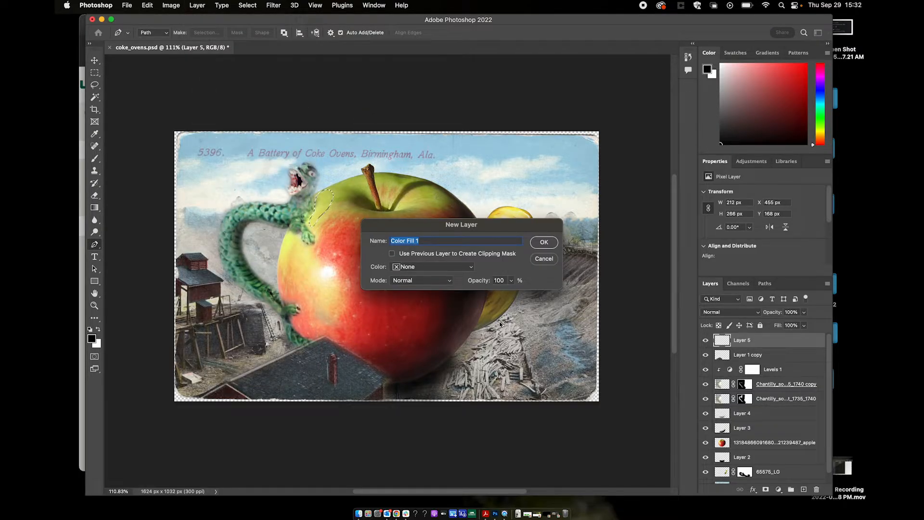
pyautogui.click(544, 242)
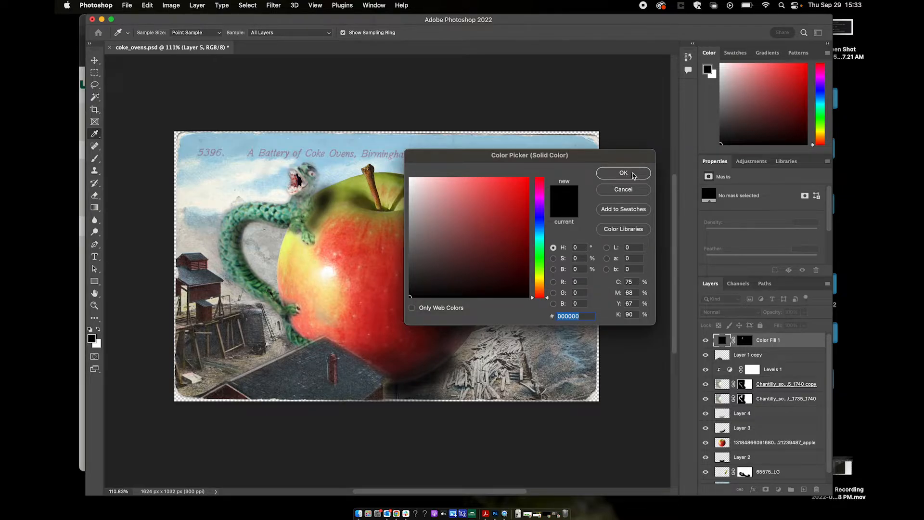
pyautogui.moveTo(509, 237)
pyautogui.mouseDown()
pyautogui.moveTo(512, 211)
pyautogui.moveTo(457, 260)
pyautogui.moveTo(521, 225)
pyautogui.moveTo(464, 227)
pyautogui.moveTo(492, 207)
pyautogui.moveTo(533, 220)
pyautogui.moveTo(489, 200)
pyautogui.moveTo(457, 237)
pyautogui.moveTo(527, 247)
pyautogui.moveTo(505, 216)
pyautogui.moveTo(548, 241)
pyautogui.moveTo(515, 296)
pyautogui.moveTo(526, 305)
pyautogui.mouseUp()
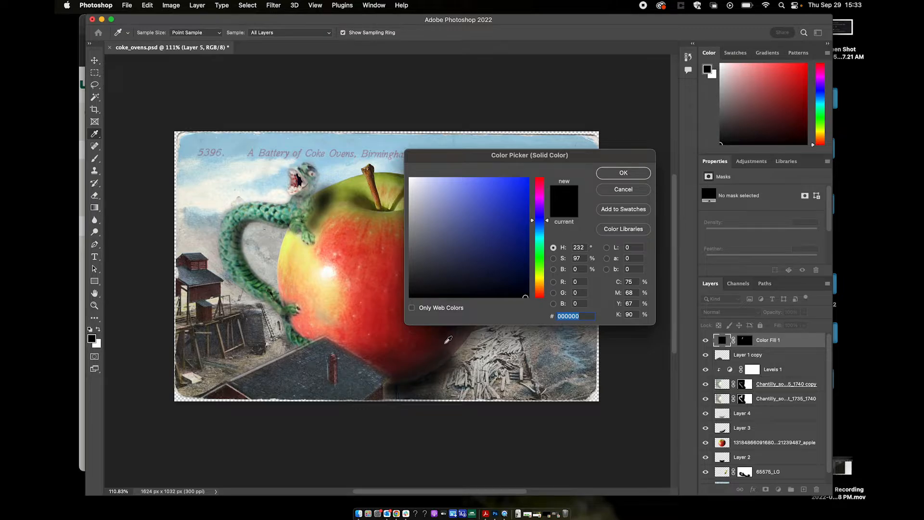
pyautogui.click(448, 340)
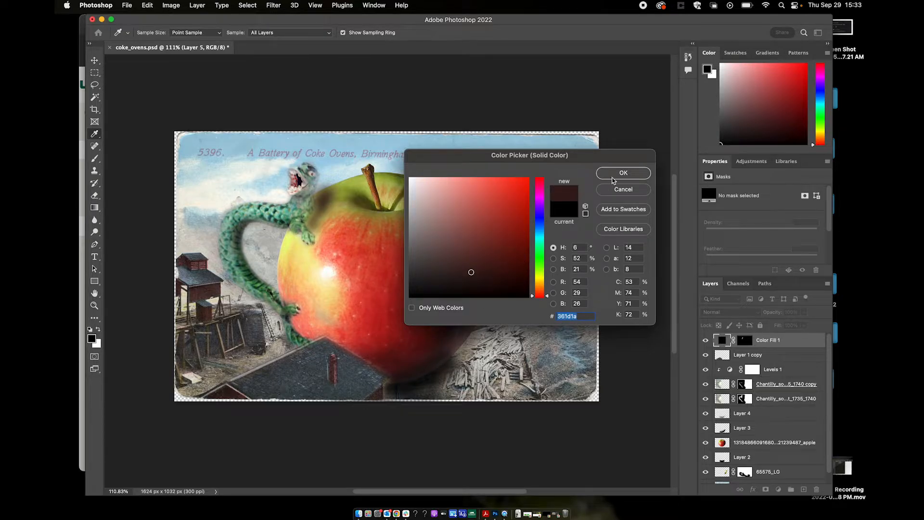
pyautogui.click(624, 173)
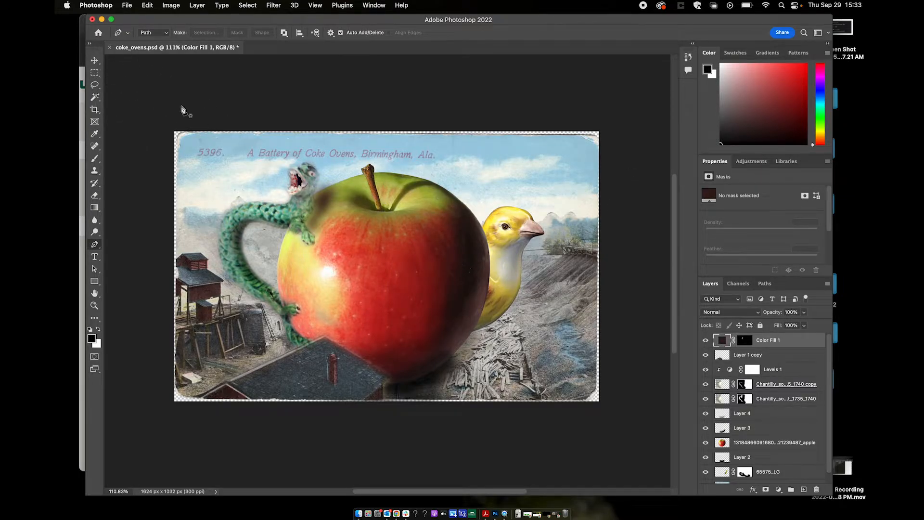
# Step: Nudge the brown shadow fill into place beside the creature's neck and target its layer mask with the Brush
pyautogui.click(95, 61)
pyautogui.moveTo(325, 203); pyautogui.dragTo(321, 203)
pyautogui.press('Right')
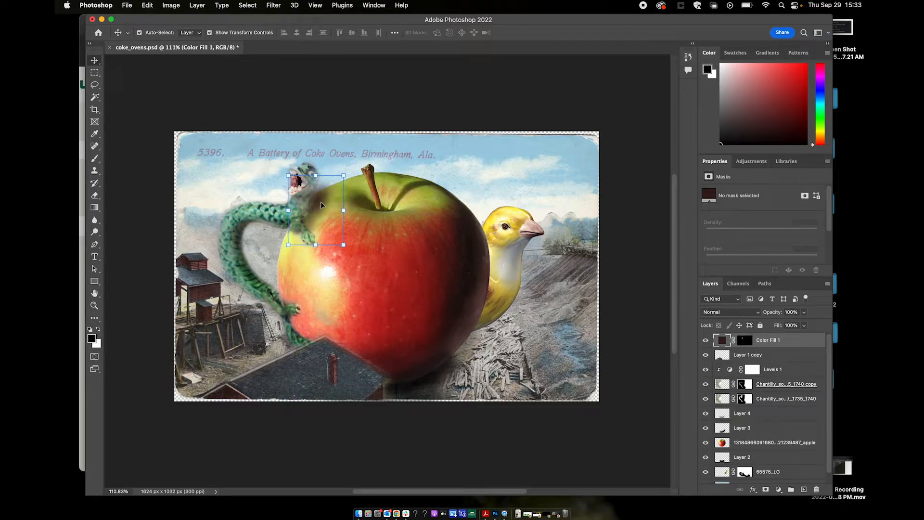
pyautogui.press('Down')
pyautogui.press('Down')
pyautogui.press('Right')
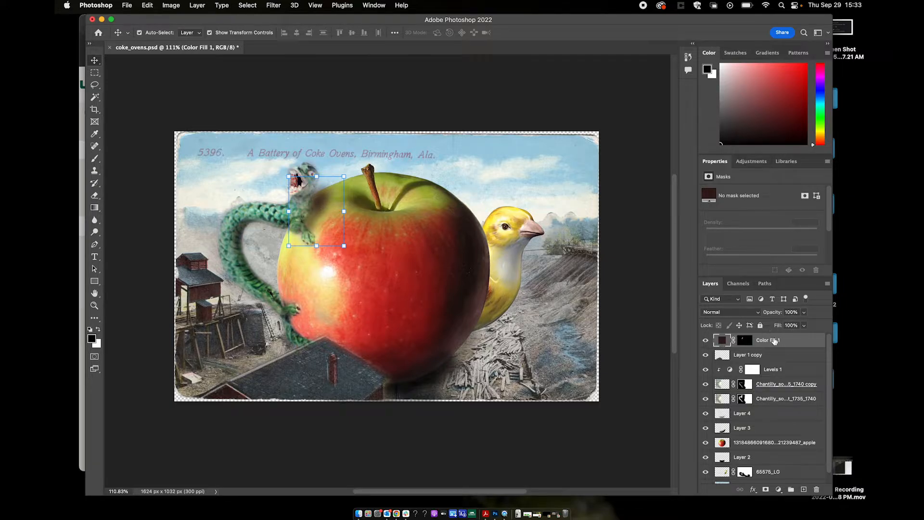
pyautogui.click(745, 341)
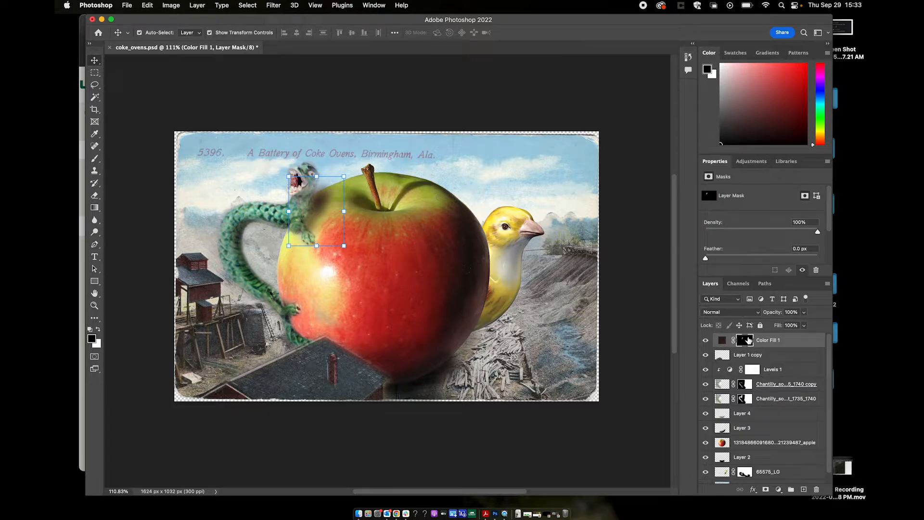
pyautogui.press('b')
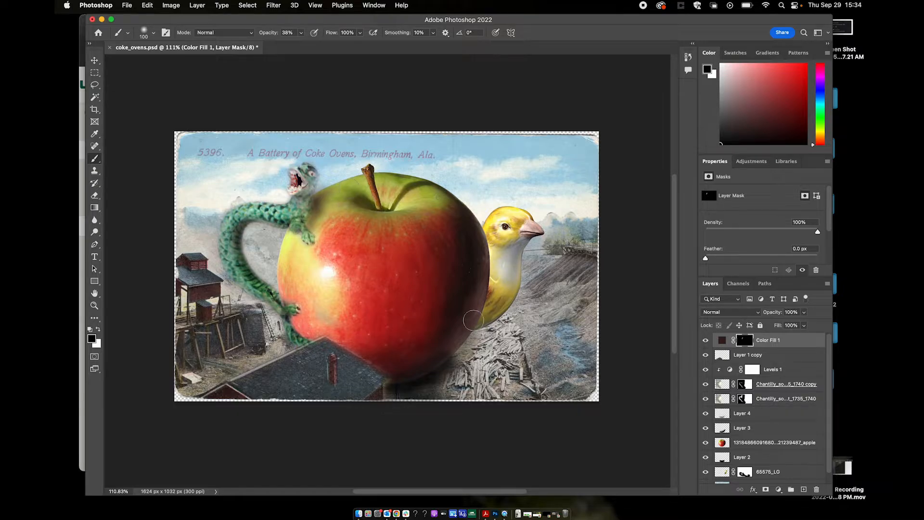
# Step: Duplicate the brown shadow fill layer and set the copy's color to black, 000000
pyautogui.click(722, 340)
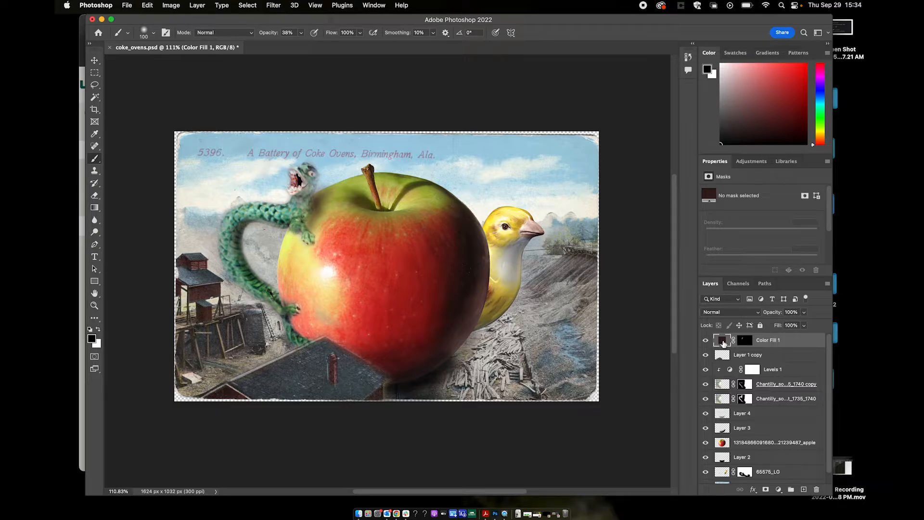
pyautogui.moveTo(723, 343); pyautogui.dragTo(806, 489)
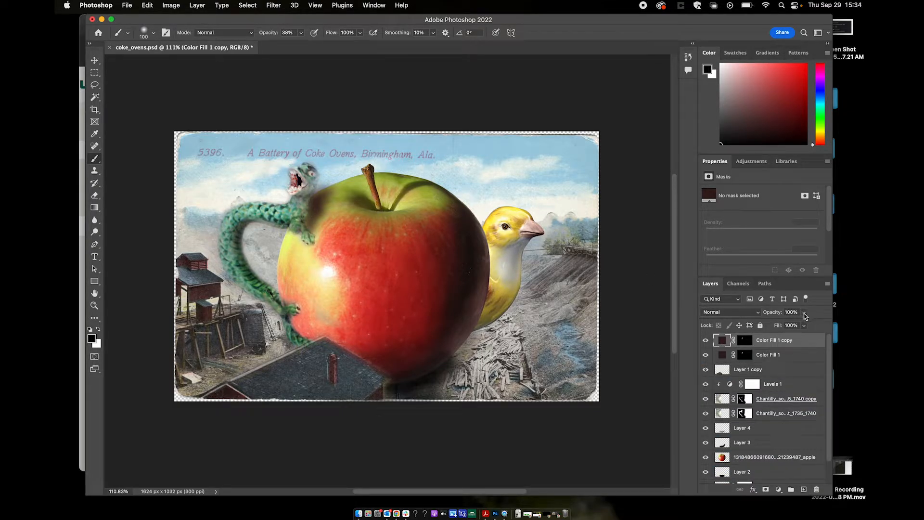
pyautogui.doubleClick(720, 342)
pyautogui.click(528, 296)
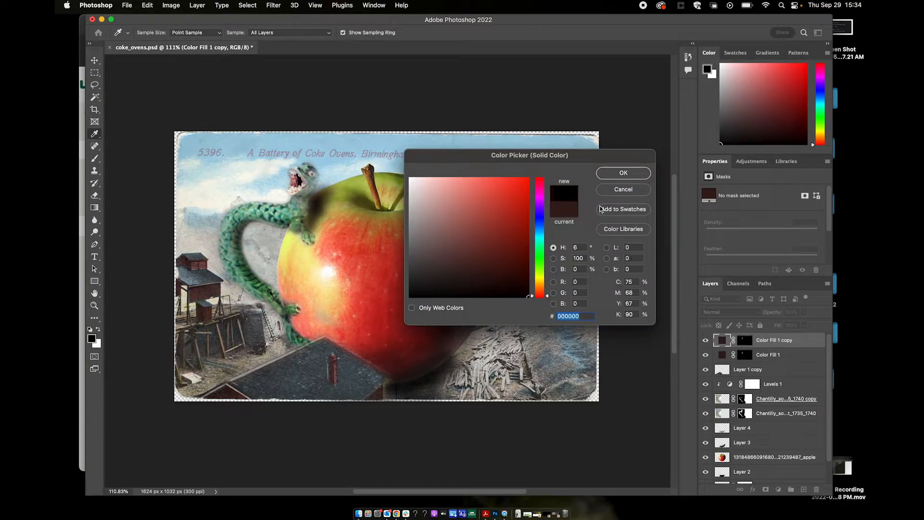
pyautogui.click(624, 172)
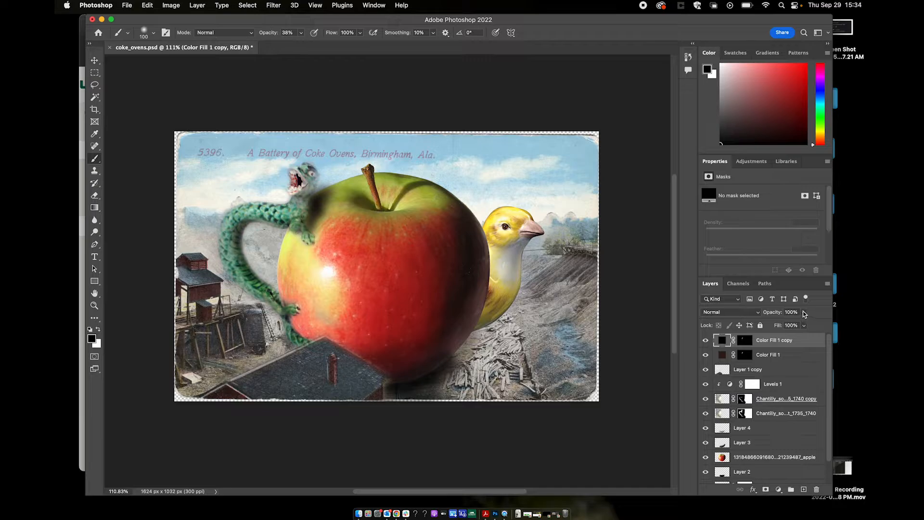
# Step: Lower the opacity of the brown shadow fill layer to 41%
pyautogui.hotkey('alt', '[')
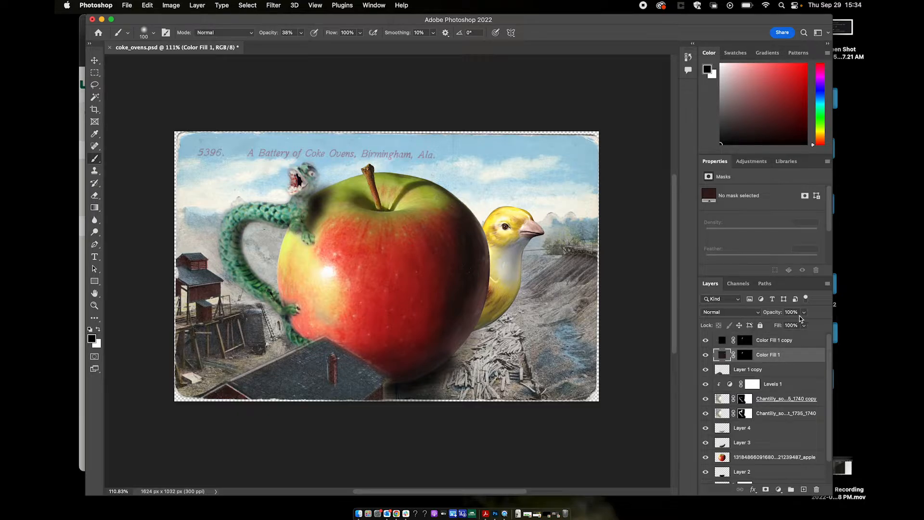
pyautogui.moveTo(801, 313); pyautogui.dragTo(779, 326)
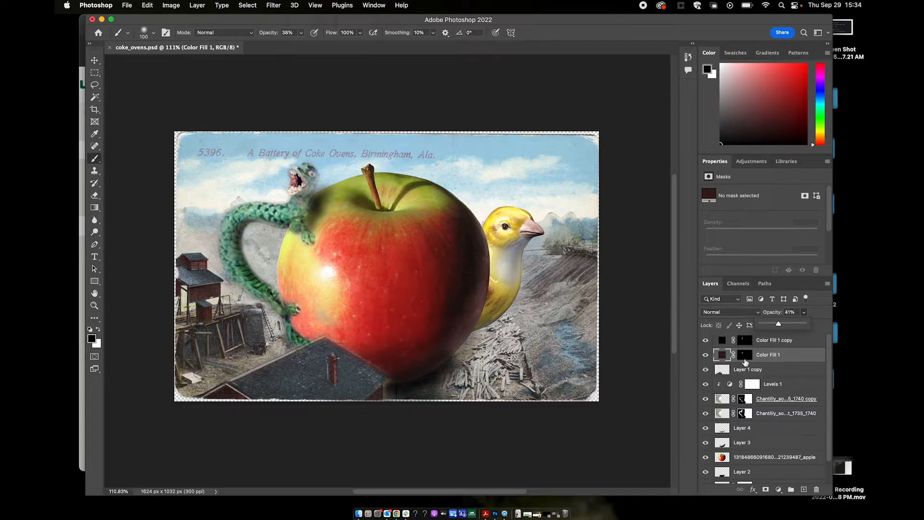
pyautogui.click(732, 351)
# Step: Shift the black shadow copy slightly to align with the brown shadow, and target its layer mask with the Brush
pyautogui.click(723, 342)
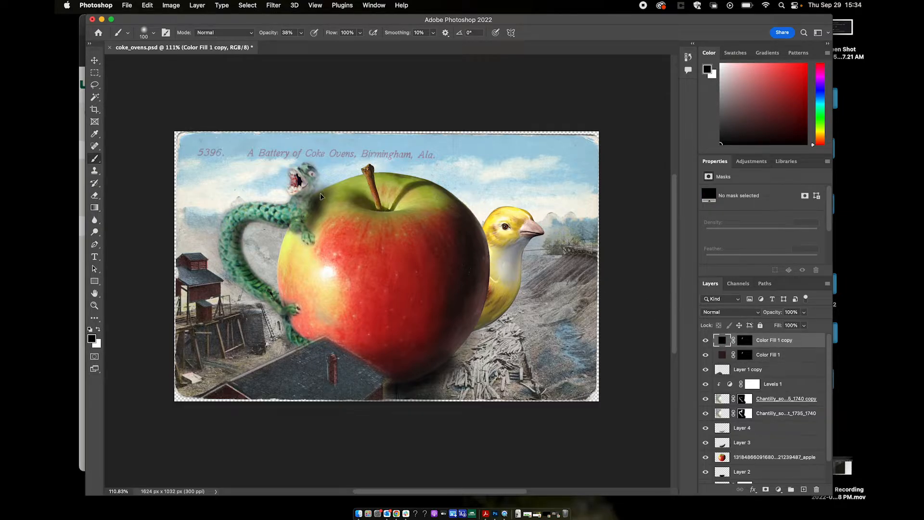
pyautogui.press('v')
pyautogui.moveTo(322, 197); pyautogui.dragTo(318, 200)
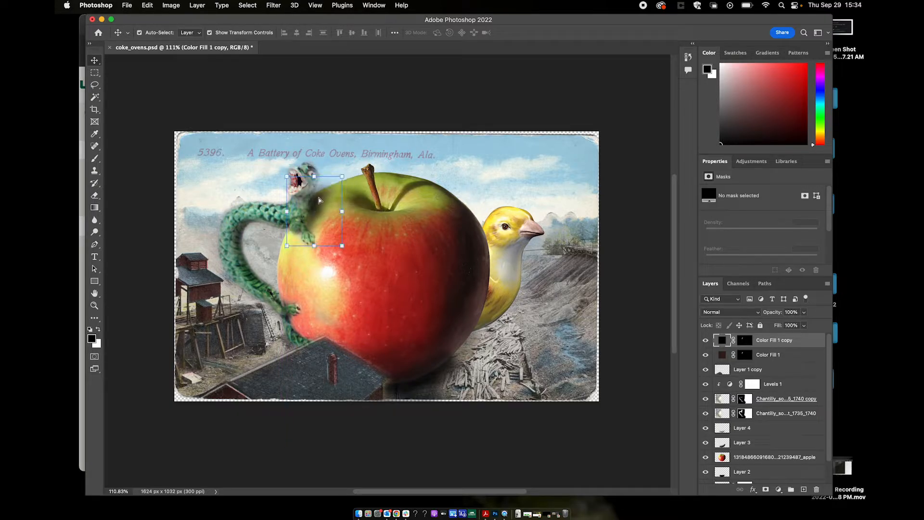
pyautogui.press('Right')
pyautogui.press('Right')
pyautogui.press('Right')
pyautogui.press('Right')
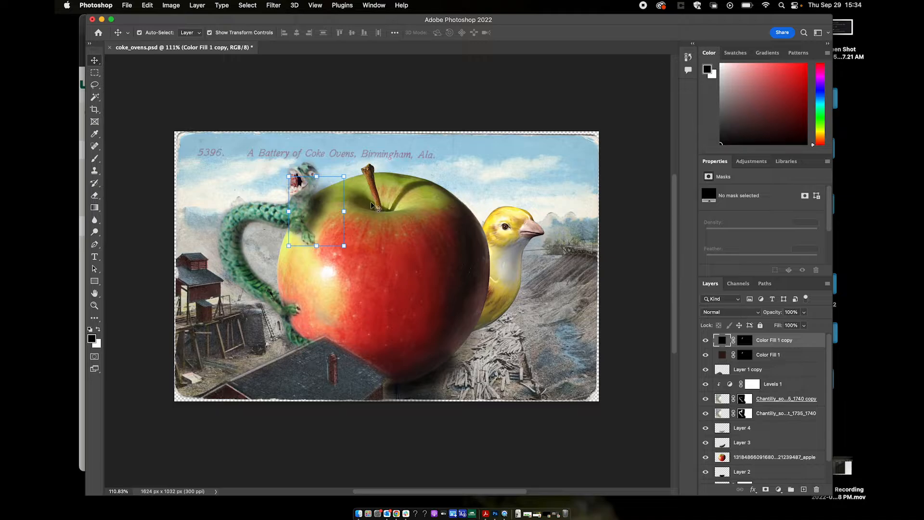
pyautogui.click(744, 340)
pyautogui.press('b')
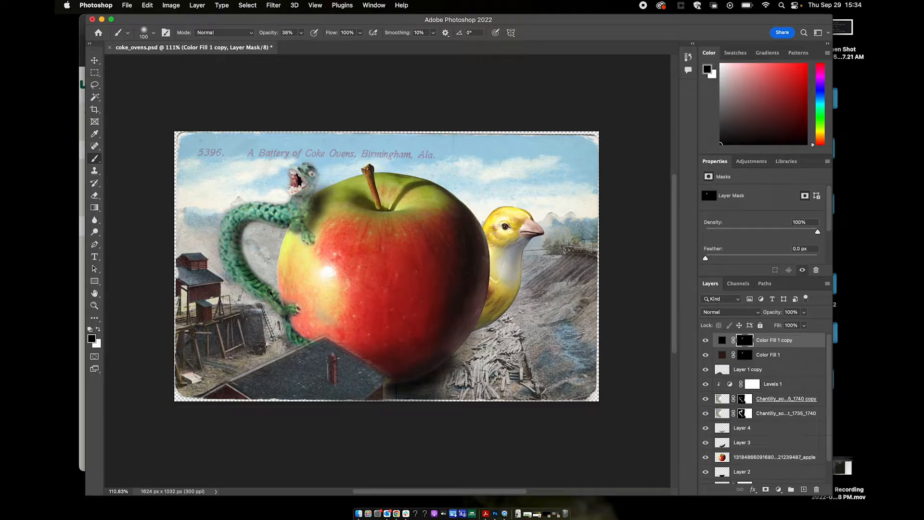
# Step: Reduce the shadow layers' opacity to 59% for the black fill copy and 26% for the brown fill
pyautogui.click(803, 326)
pyautogui.moveTo(787, 325)
pyautogui.mouseDown()
pyautogui.moveTo(783, 339)
pyautogui.moveTo(793, 326)
pyautogui.mouseUp()
pyautogui.click(783, 355)
pyautogui.click(803, 312)
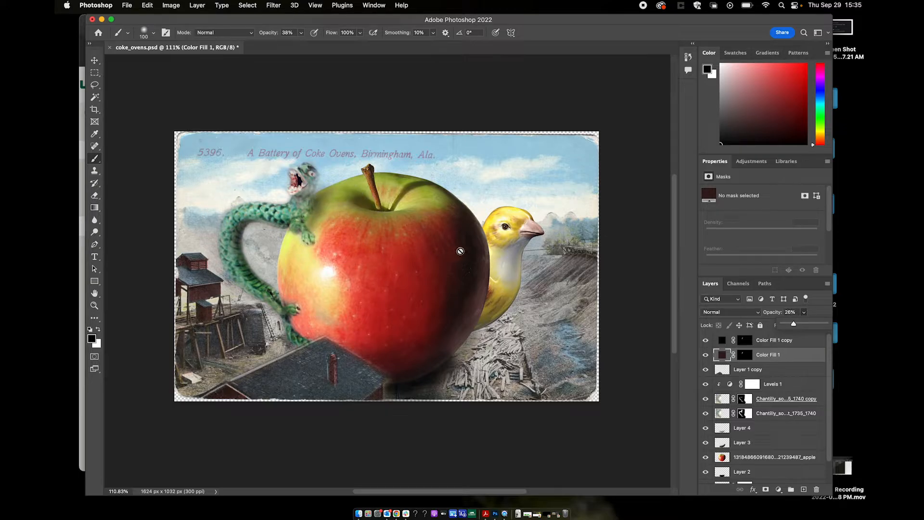
# Step: Try the black shadow fill at 91% opacity with its mask targeted, and settle its opacity at 51%
pyautogui.click(771, 340)
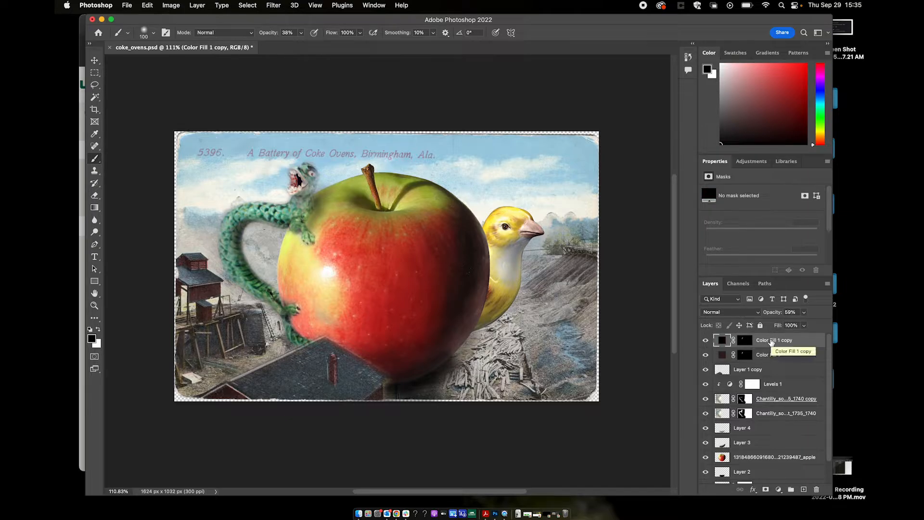
pyautogui.click(745, 340)
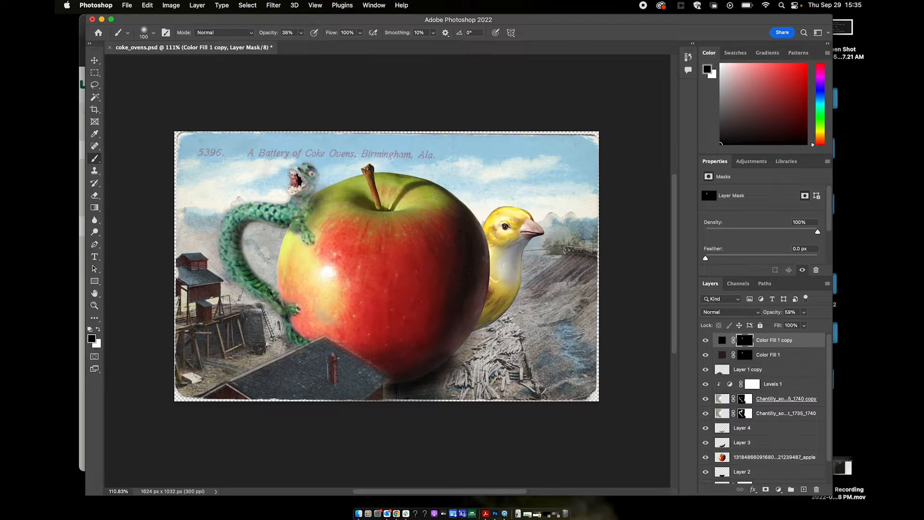
pyautogui.click(803, 312)
pyautogui.moveTo(804, 323); pyautogui.dragTo(820, 326)
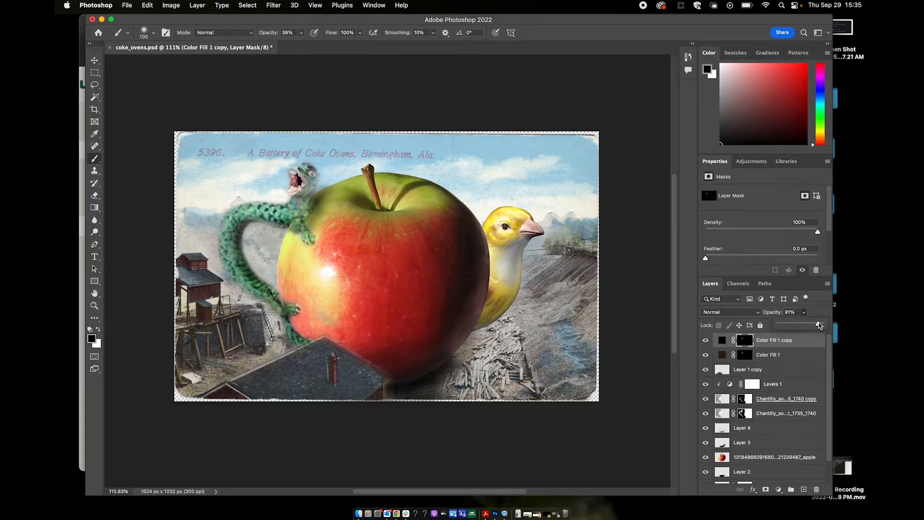
pyautogui.click(328, 222)
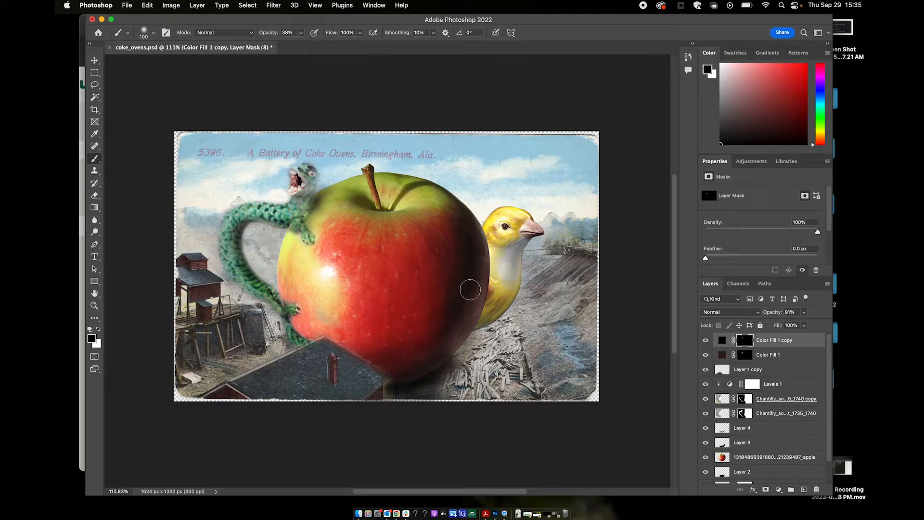
pyautogui.click(804, 313)
pyautogui.moveTo(805, 314); pyautogui.dragTo(787, 325)
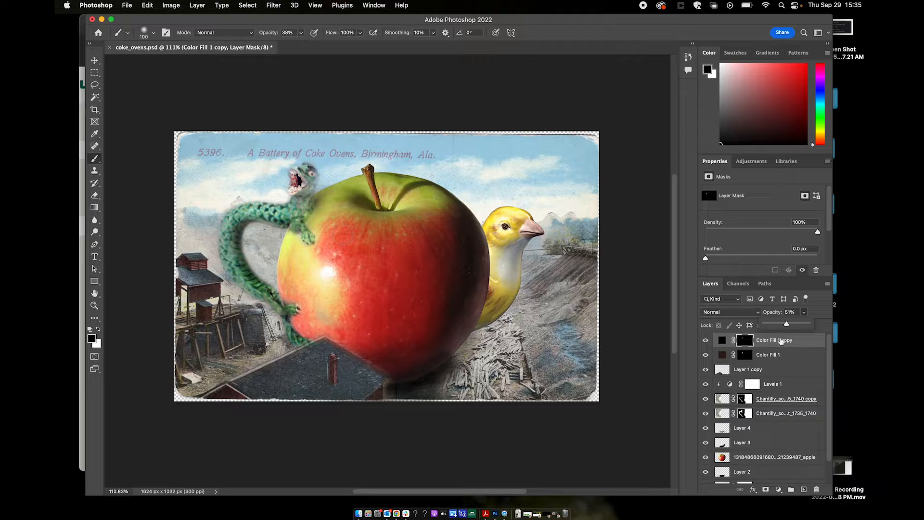
pyautogui.click(822, 305)
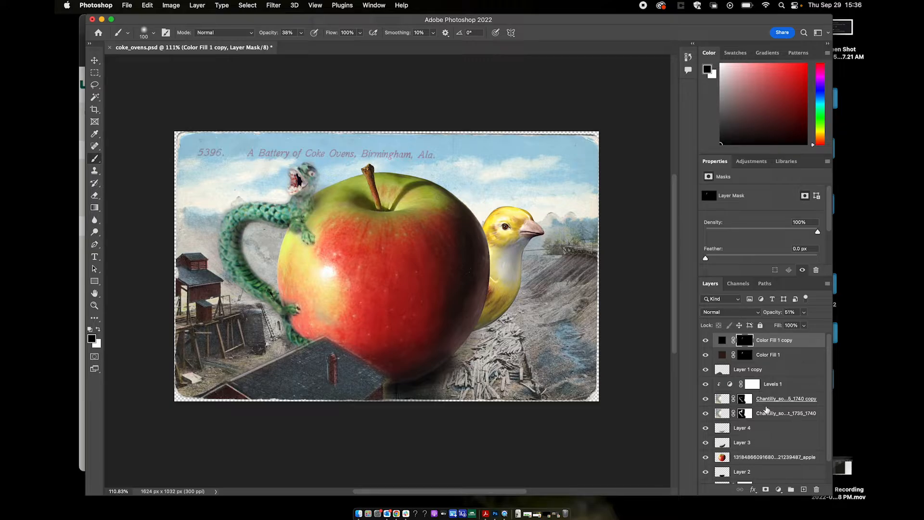
# Step: Duplicate the original masked Chantilly teapot handle layer and move the copy above the shadow fills, to the top of the stack
pyautogui.click(722, 402)
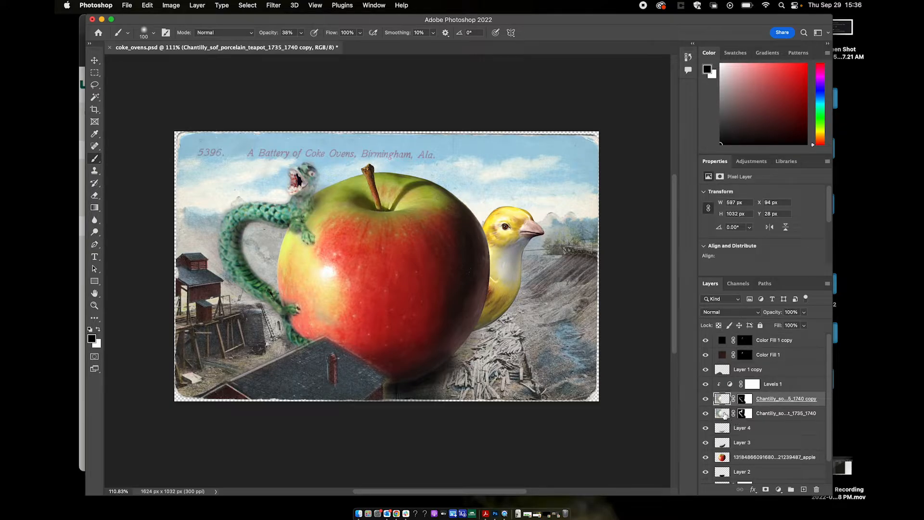
pyautogui.click(724, 413)
pyautogui.press('super+j')
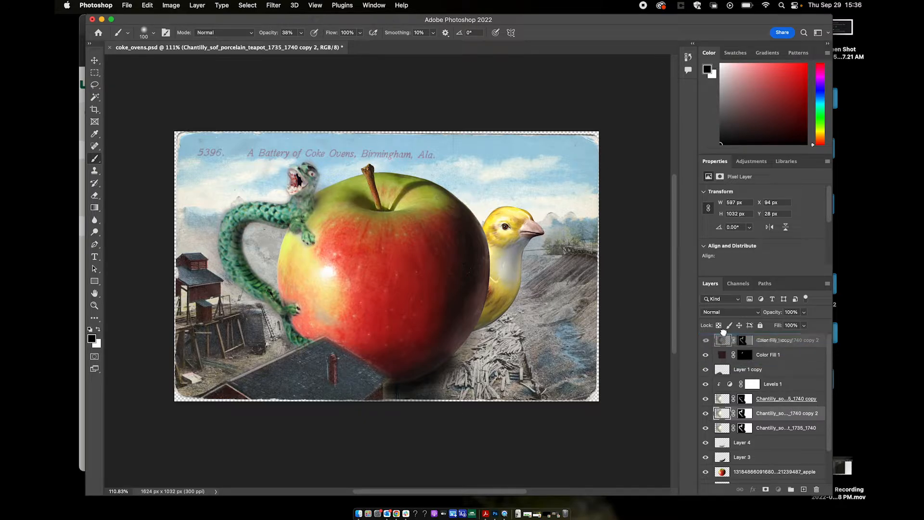
pyautogui.moveTo(726, 415); pyautogui.dragTo(729, 336)
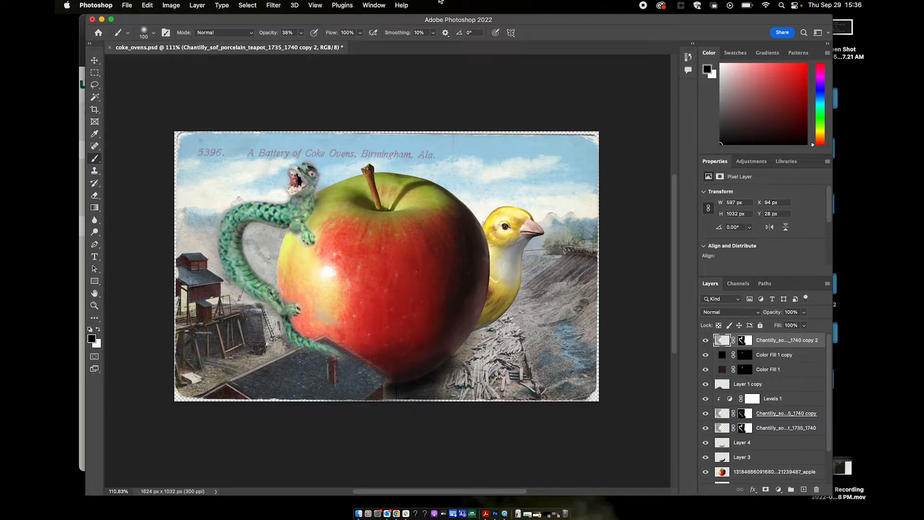
# Step: Add a Levels adjustment layer above the new handle copy and undo a trial lightening of its midtones
pyautogui.click(385, 61)
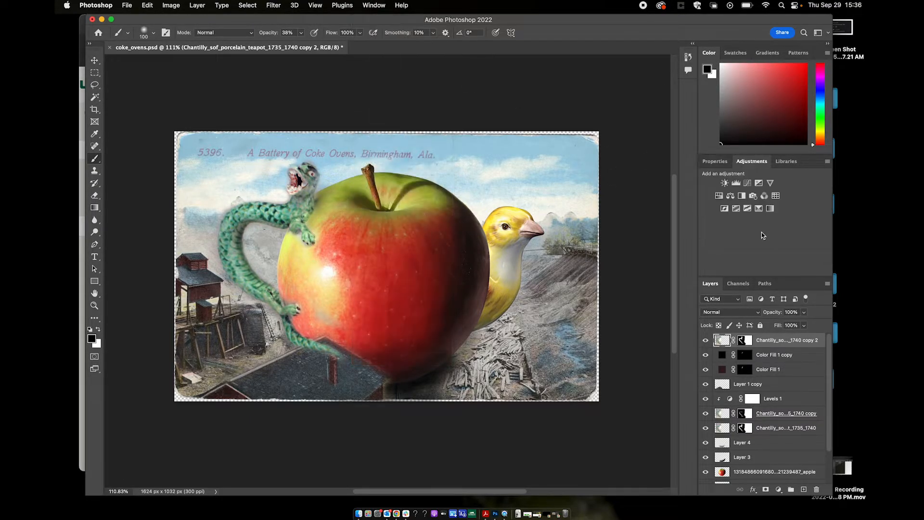
pyautogui.click(736, 183)
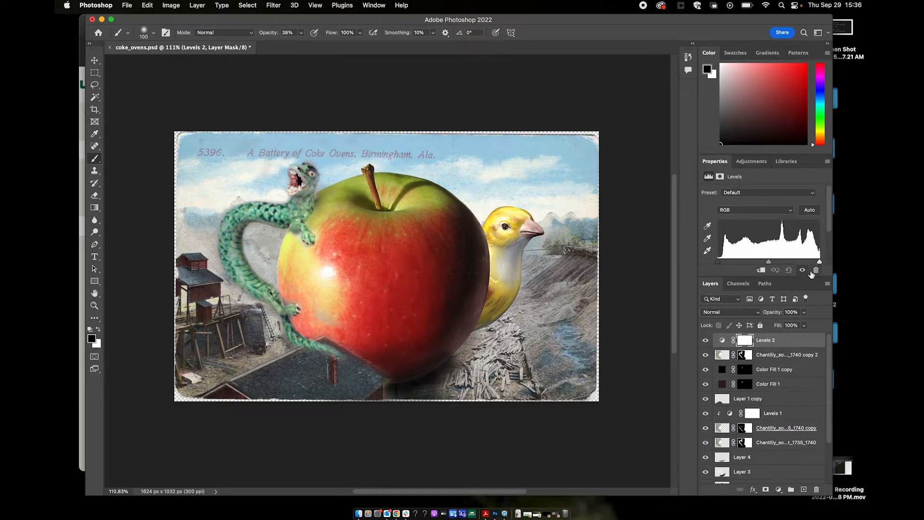
pyautogui.moveTo(770, 263)
pyautogui.mouseDown()
pyautogui.moveTo(785, 260)
pyautogui.moveTo(760, 261)
pyautogui.mouseUp()
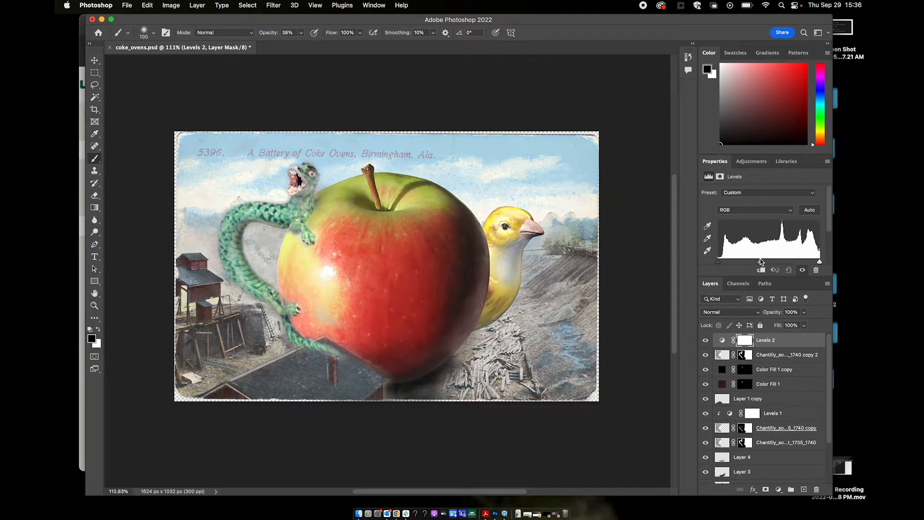
pyautogui.press('super+z')
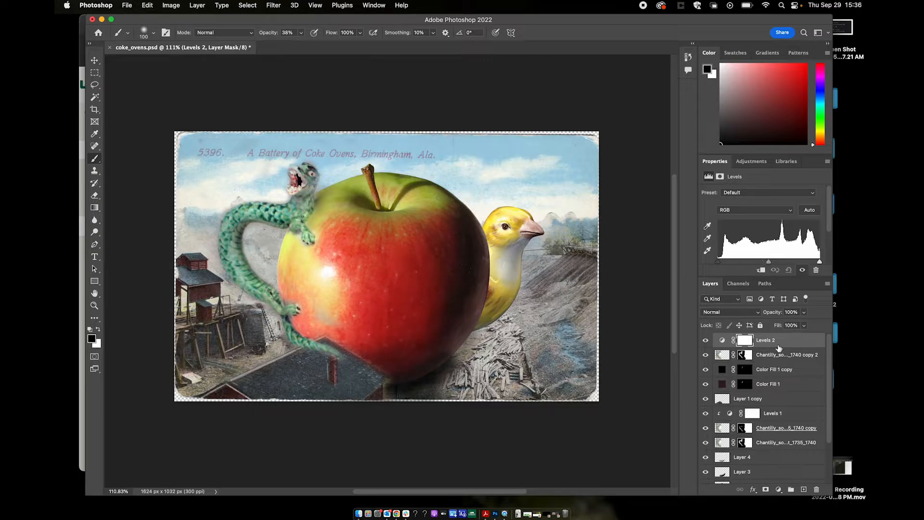
# Step: Clip the Levels 2 adjustment to the new handle copy and lighten it by lowering the white point, raising the black point slightly
pyautogui.rightClick(776, 343)
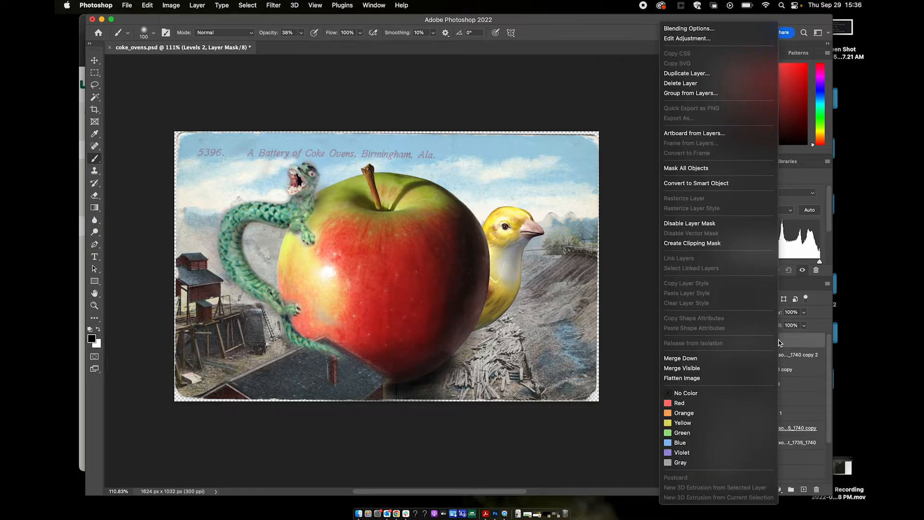
pyautogui.click(719, 245)
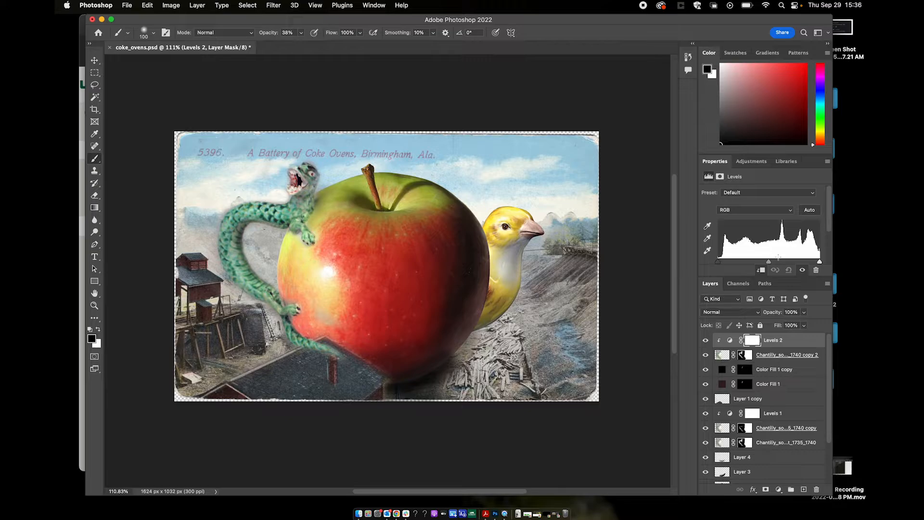
pyautogui.moveTo(820, 262); pyautogui.dragTo(726, 260)
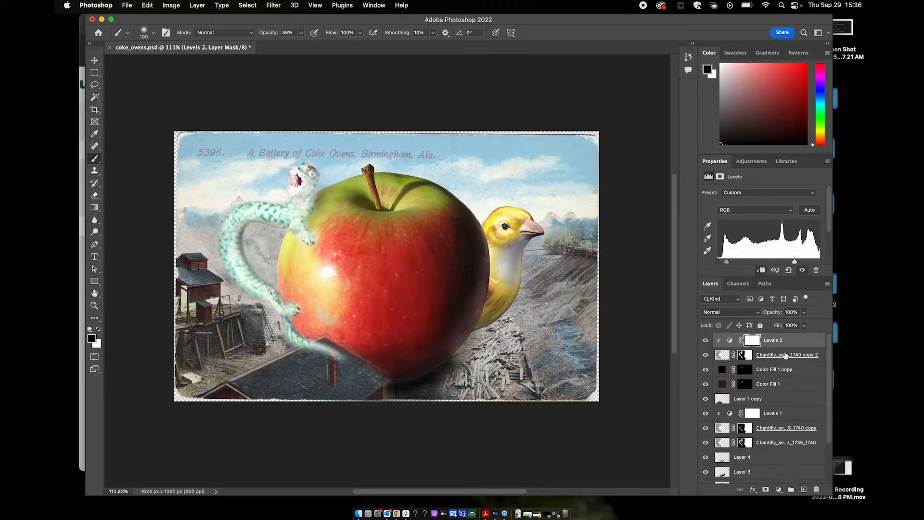
# Step: Paint black on the top handle copy's mask with a 100% opacity brush to hide the lightened copy along the whole creature
pyautogui.click(743, 357)
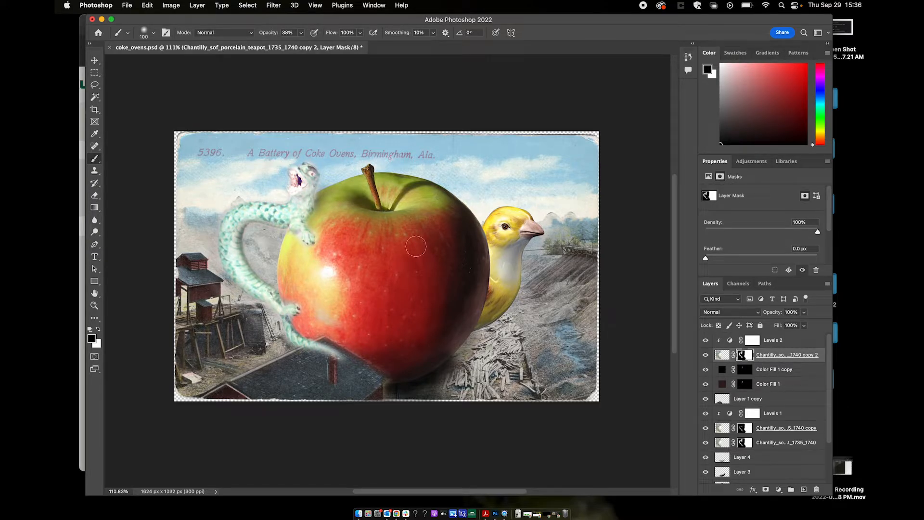
pyautogui.moveTo(243, 227); pyautogui.dragTo(255, 220)
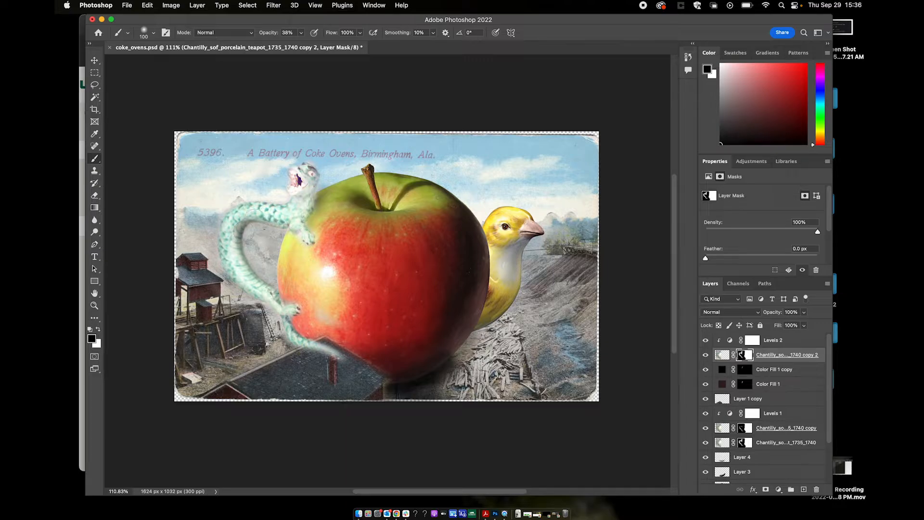
pyautogui.click(301, 33)
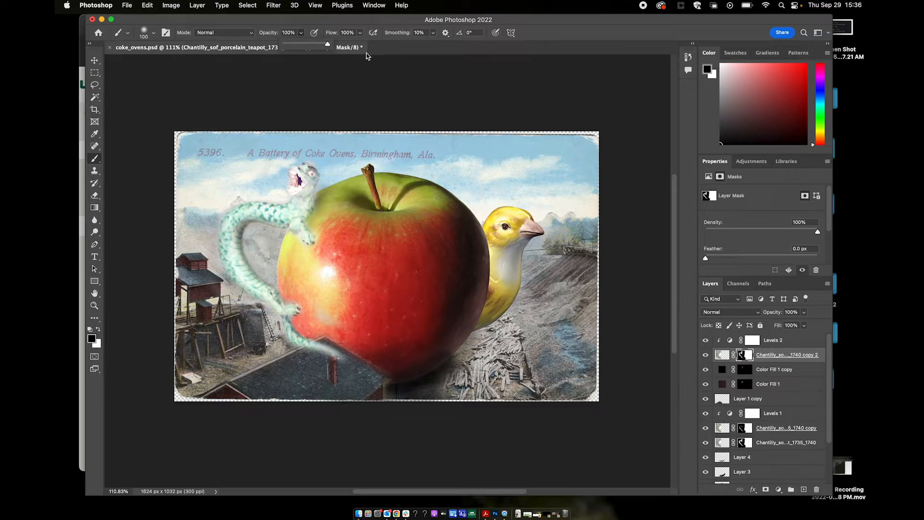
pyautogui.moveTo(300, 44); pyautogui.dragTo(366, 53)
pyautogui.moveTo(261, 241)
pyautogui.mouseDown()
pyautogui.moveTo(245, 225)
pyautogui.moveTo(262, 219)
pyautogui.moveTo(232, 227)
pyautogui.moveTo(260, 212)
pyautogui.moveTo(296, 232)
pyautogui.moveTo(241, 255)
pyautogui.moveTo(233, 248)
pyautogui.moveTo(265, 288)
pyautogui.mouseUp()
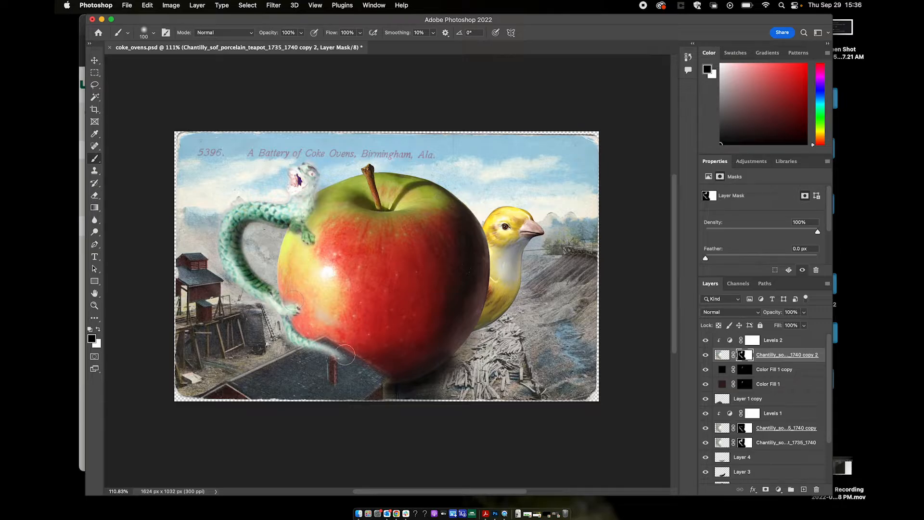
pyautogui.moveTo(346, 356)
pyautogui.mouseDown()
pyautogui.moveTo(295, 345)
pyautogui.moveTo(285, 310)
pyautogui.moveTo(246, 278)
pyautogui.mouseUp()
pyautogui.moveTo(290, 214)
pyautogui.mouseDown()
pyautogui.moveTo(310, 174)
pyautogui.moveTo(289, 202)
pyautogui.moveTo(263, 210)
pyautogui.mouseUp()
pyautogui.moveTo(233, 255)
pyautogui.mouseDown()
pyautogui.moveTo(245, 285)
pyautogui.moveTo(229, 231)
pyautogui.moveTo(256, 210)
pyautogui.moveTo(287, 206)
pyautogui.mouseUp()
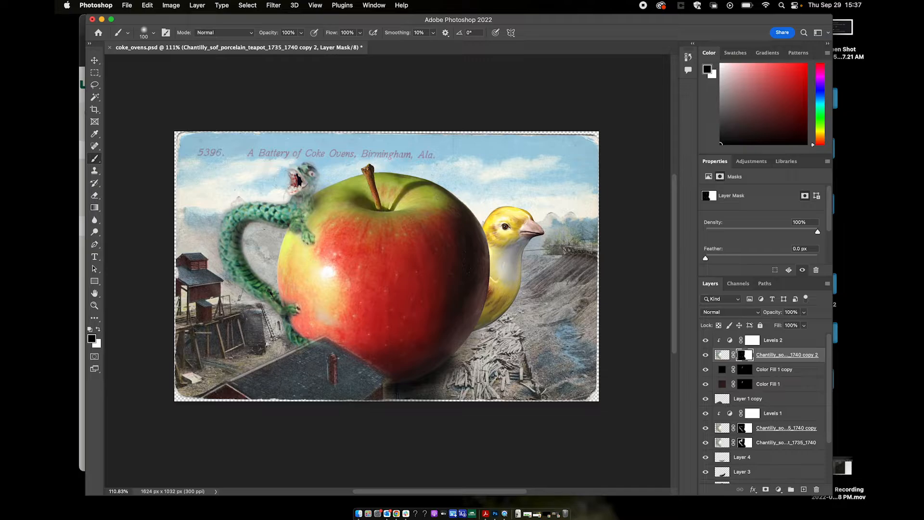
# Step: Paint soft highlights back along the creature handle's outer edge and head on the mask, using white at 36% opacity and brush size 30
pyautogui.click(98, 328)
pyautogui.press('[')
pyautogui.press('[')
pyautogui.press('[')
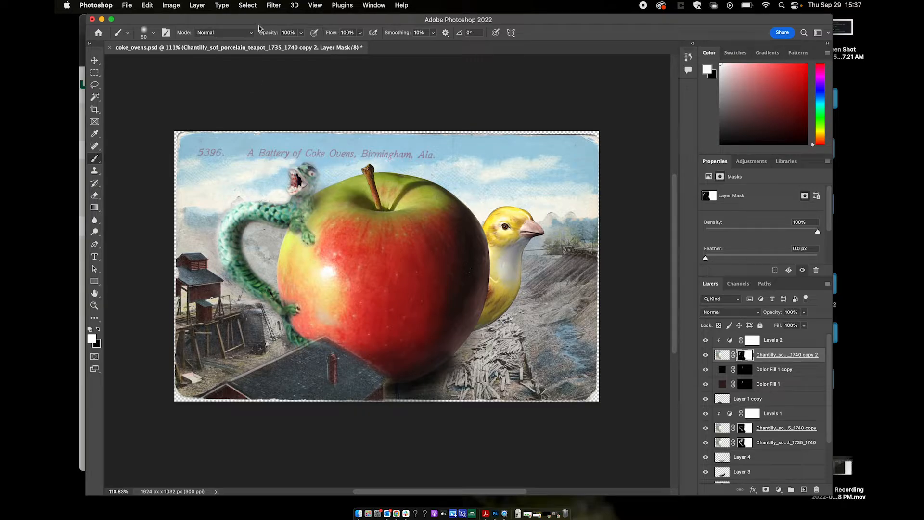
pyautogui.moveTo(301, 33); pyautogui.dragTo(273, 45)
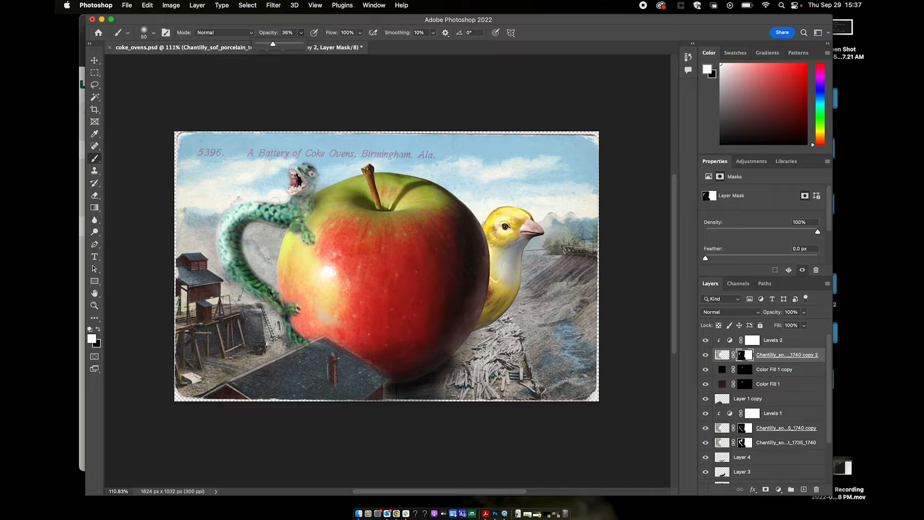
pyautogui.press('p')
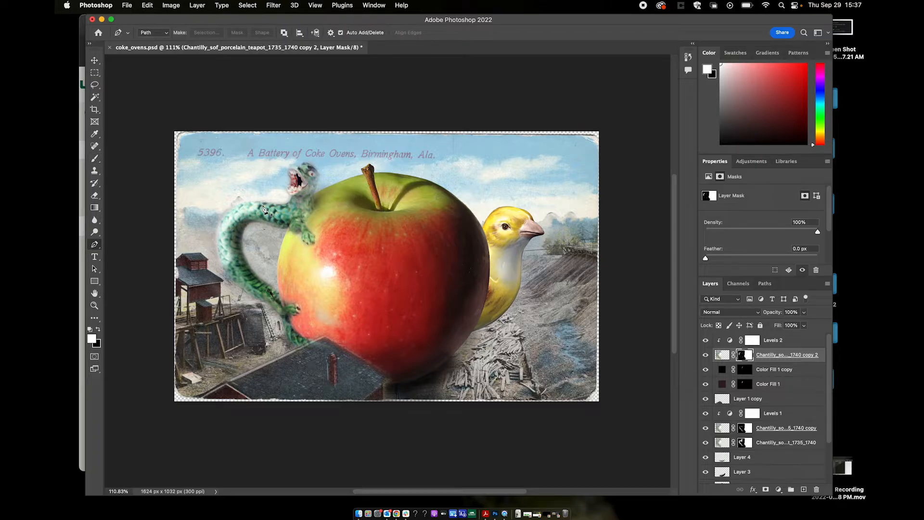
pyautogui.press('b')
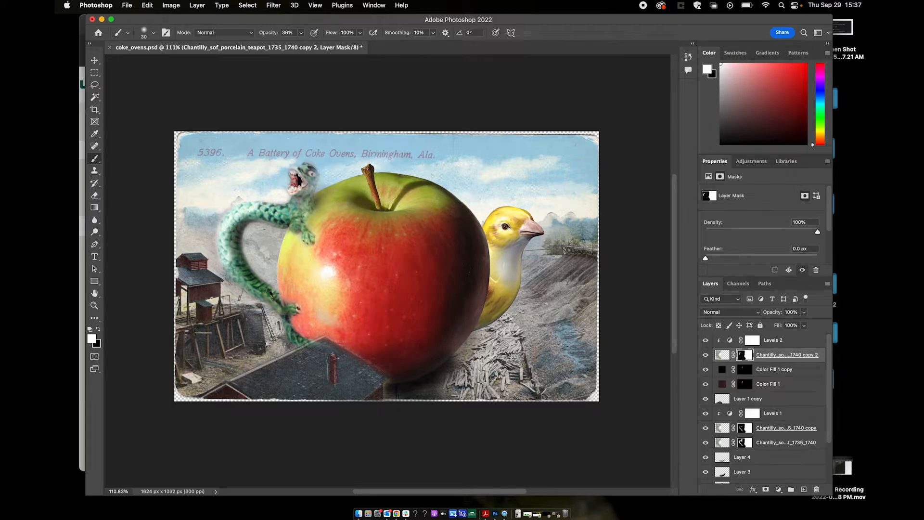
pyautogui.moveTo(237, 281)
pyautogui.mouseDown()
pyautogui.moveTo(243, 287)
pyautogui.moveTo(235, 271)
pyautogui.mouseUp()
pyautogui.moveTo(256, 203); pyautogui.dragTo(285, 212)
pyautogui.moveTo(298, 181)
pyautogui.mouseDown()
pyautogui.moveTo(295, 192)
pyautogui.moveTo(302, 174)
pyautogui.moveTo(292, 202)
pyautogui.mouseUp()
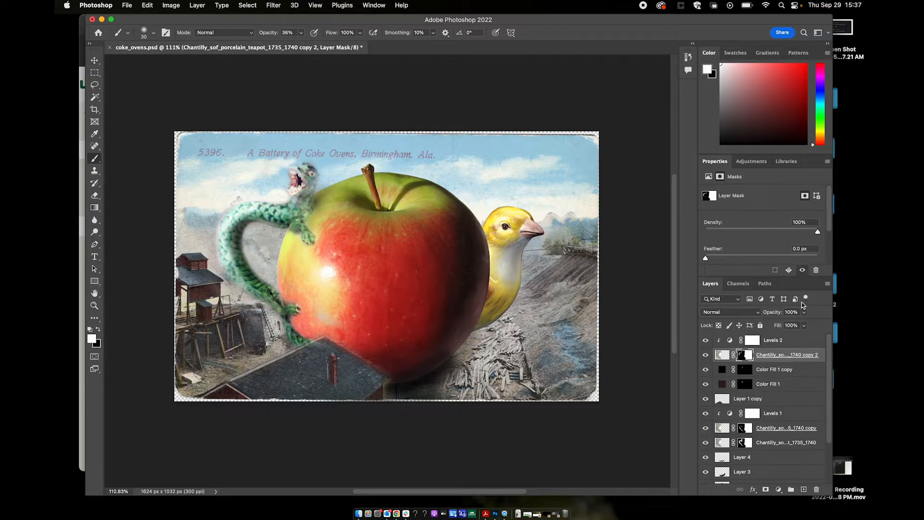
# Step: Reduce the lightened handle copy layer's opacity to 52%
pyautogui.click(721, 355)
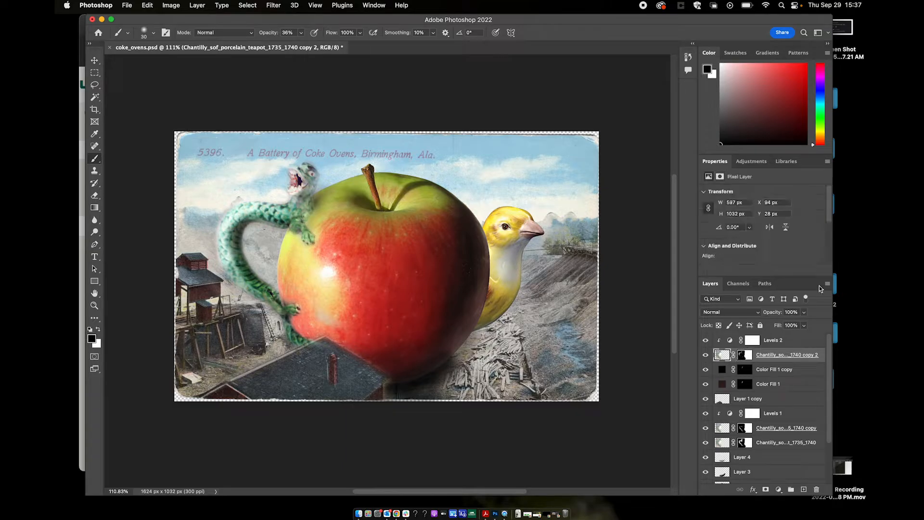
pyautogui.click(804, 312)
pyautogui.moveTo(807, 324); pyautogui.dragTo(784, 326)
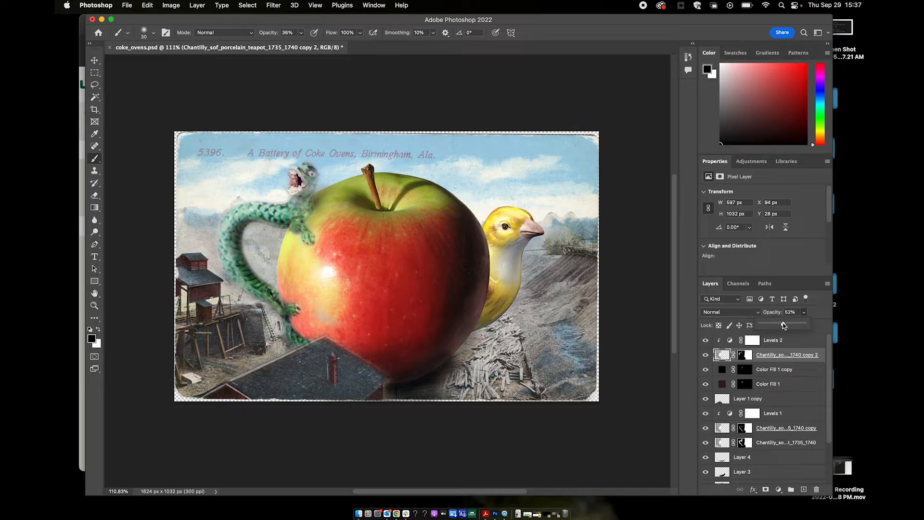
# Step: Compare the creature handle with its highlight copy and its shading copy hidden and shown, leaving both visible
pyautogui.click(706, 354)
pyautogui.click(706, 354)
pyautogui.click(706, 355)
pyautogui.click(706, 355)
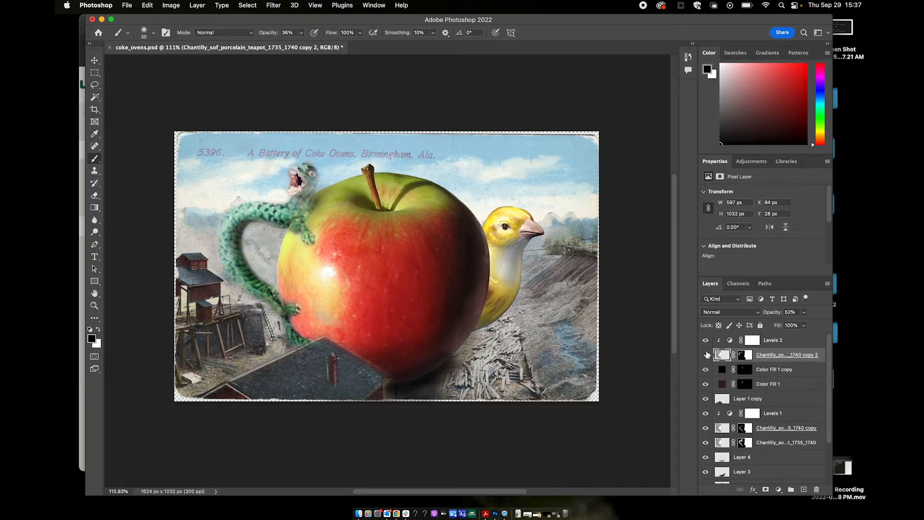
pyautogui.click(706, 355)
pyautogui.click(706, 354)
pyautogui.click(706, 354)
pyautogui.click(706, 355)
pyautogui.click(706, 354)
pyautogui.click(706, 355)
pyautogui.click(706, 428)
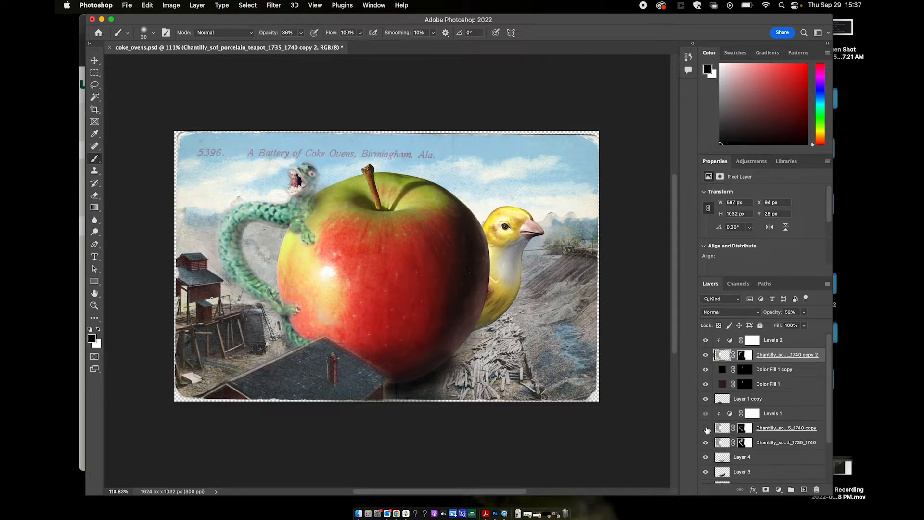
pyautogui.click(705, 355)
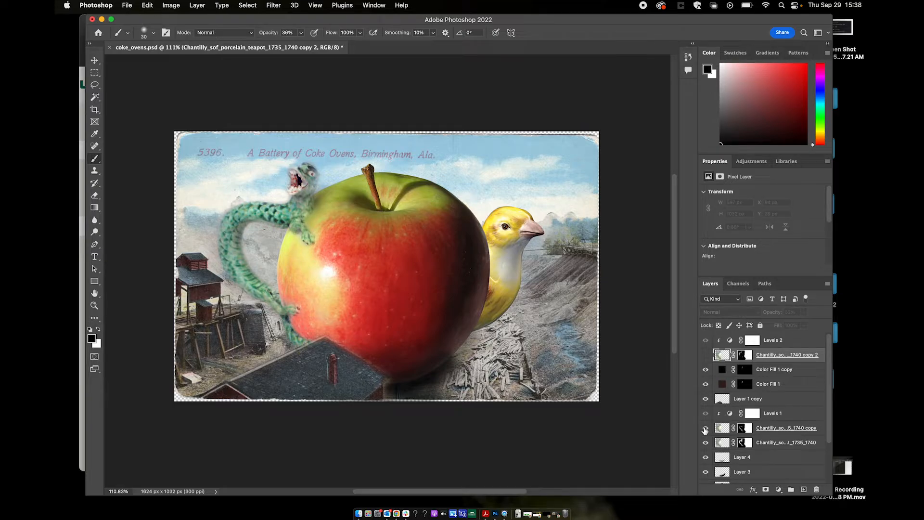
pyautogui.click(706, 428)
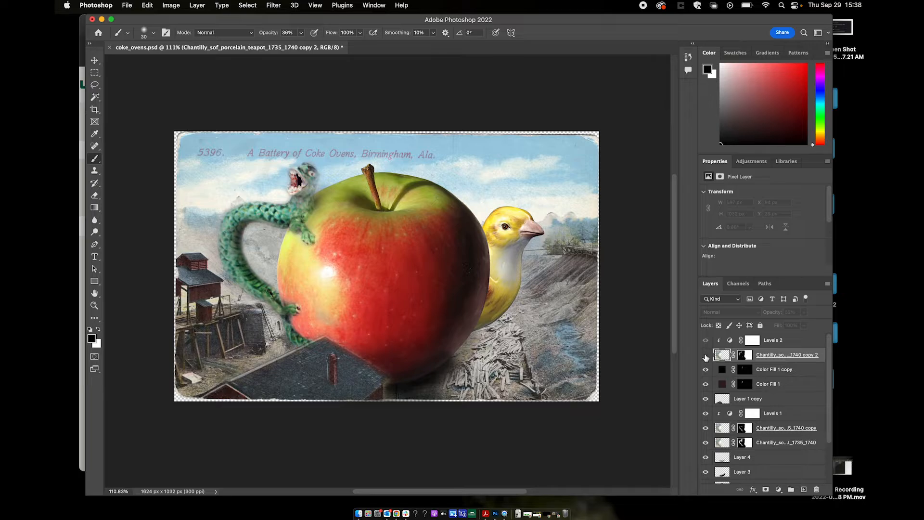
pyautogui.click(706, 355)
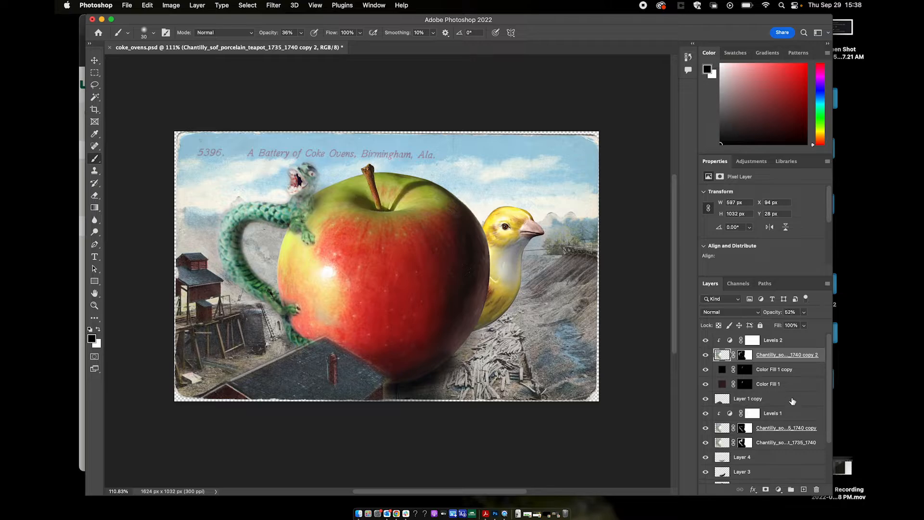
# Step: Add a Hue/Saturation adjustment above the chick layer 65575_LG and clip it to that layer
pyautogui.scroll(-3, 792, 401)
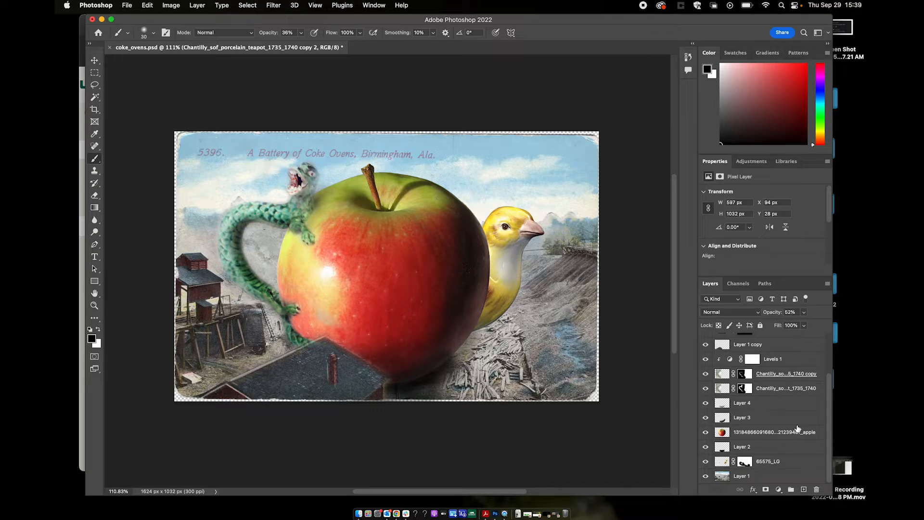
pyautogui.click(705, 463)
pyautogui.click(706, 463)
pyautogui.click(721, 463)
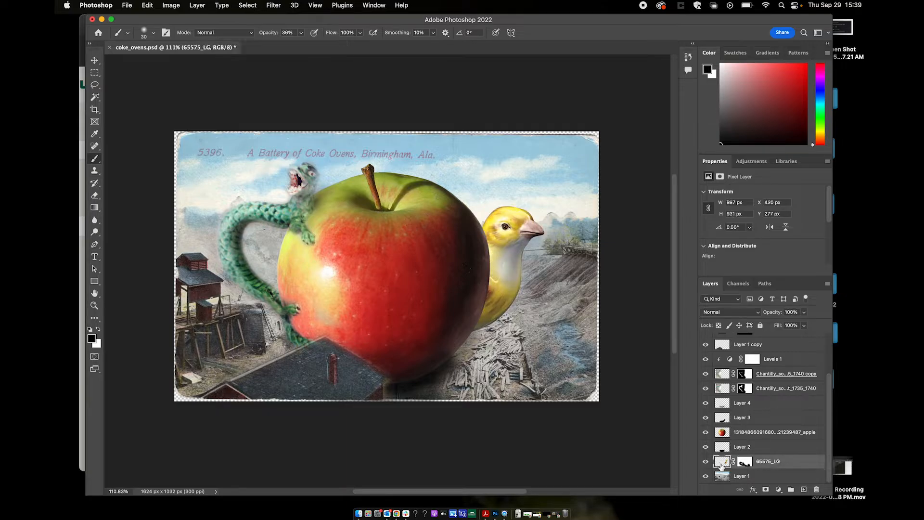
pyautogui.click(373, 6)
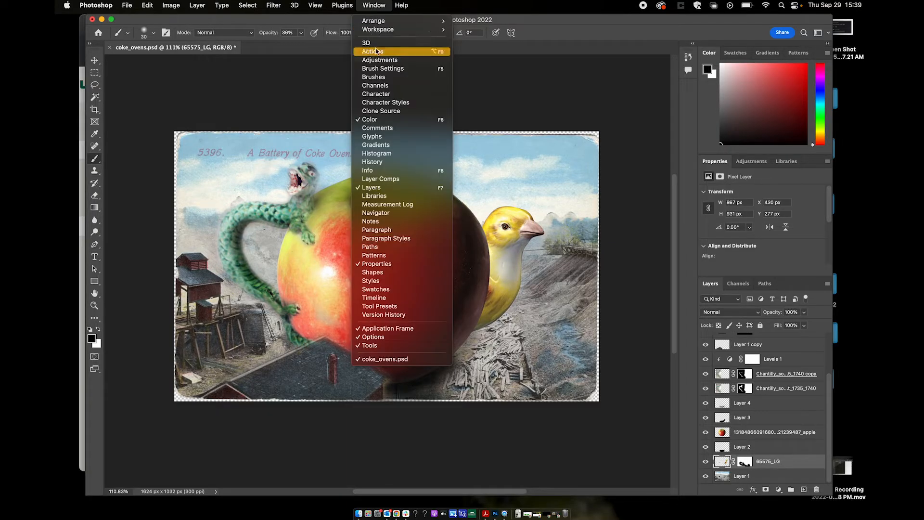
pyautogui.click(385, 61)
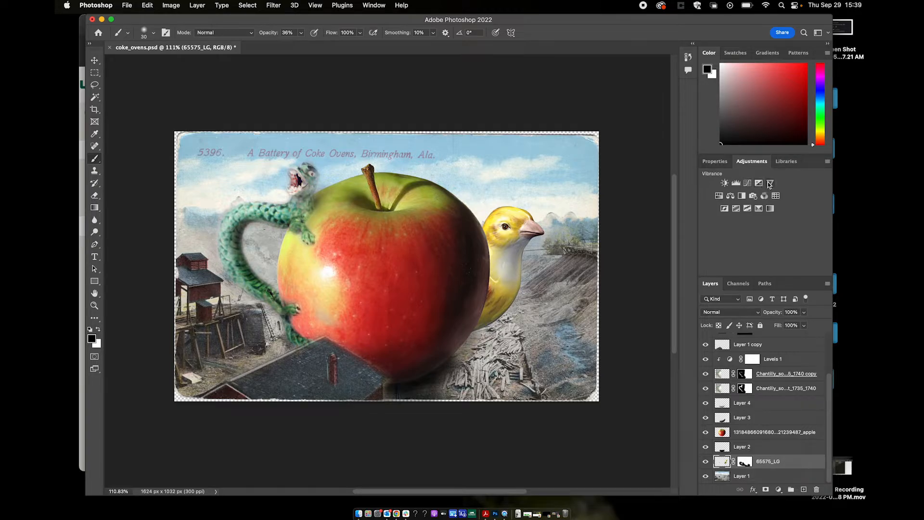
pyautogui.click(719, 195)
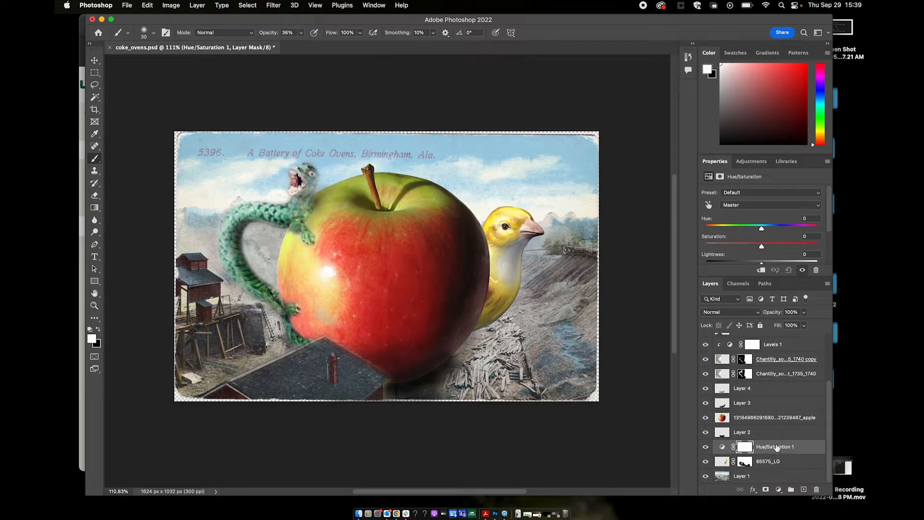
pyautogui.rightClick(773, 446)
pyautogui.click(720, 243)
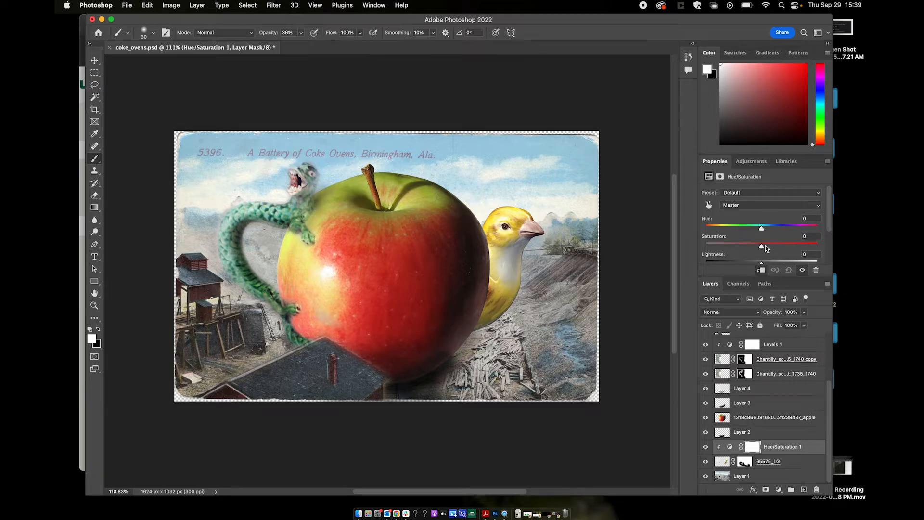
# Step: Set the chick's hue to -4 and saturation to -9, and compare it with the adjustment hidden and shown
pyautogui.moveTo(761, 246)
pyautogui.mouseDown()
pyautogui.moveTo(728, 246)
pyautogui.moveTo(782, 247)
pyautogui.moveTo(744, 247)
pyautogui.moveTo(762, 248)
pyautogui.moveTo(759, 230)
pyautogui.moveTo(757, 247)
pyautogui.mouseUp()
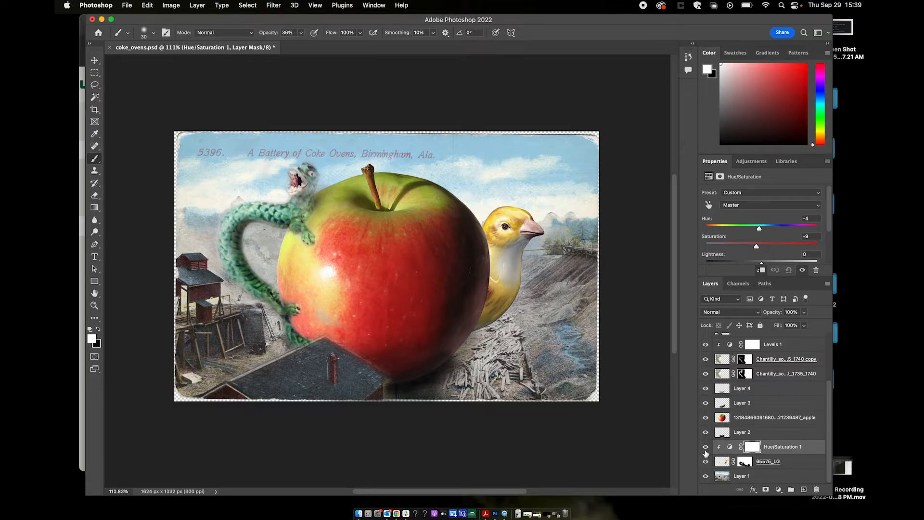
pyautogui.click(706, 447)
pyautogui.click(706, 447)
pyautogui.click(706, 447)
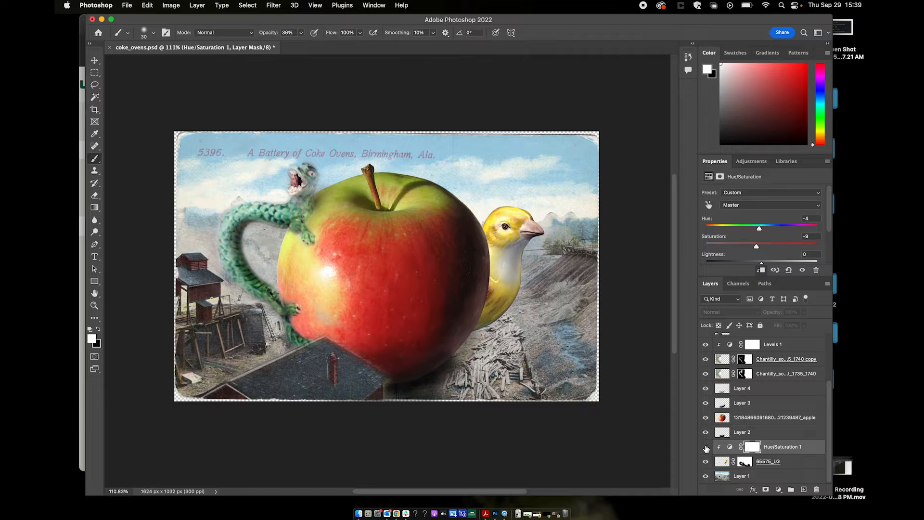
pyautogui.click(706, 448)
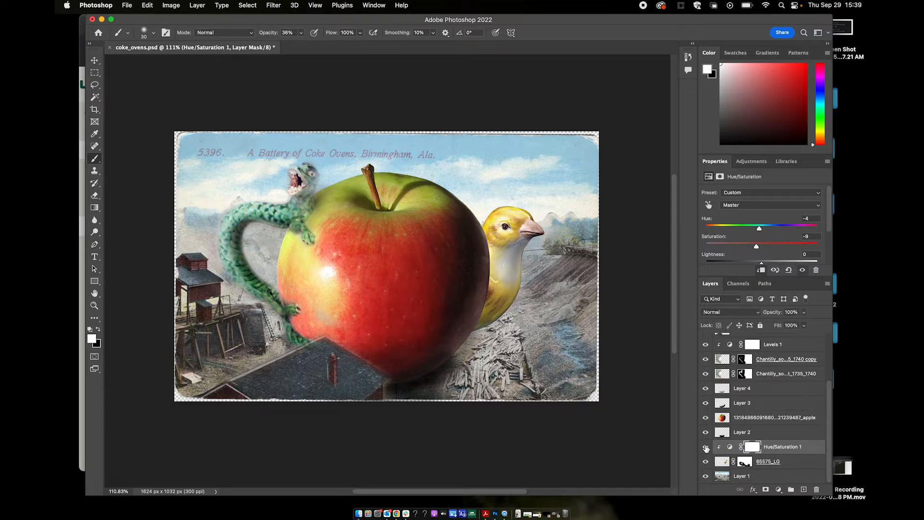
pyautogui.click(706, 448)
pyautogui.click(706, 448)
# Step: Place the grain texture 967241.jpeg from the assets folder into the collage and scale it to 12.13% so it covers the canvas
pyautogui.scroll(5, 805, 372)
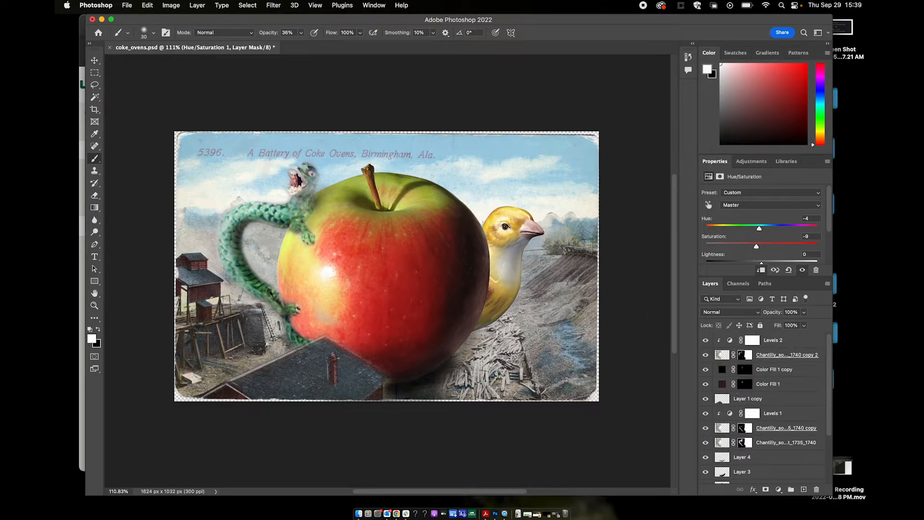
pyautogui.click(359, 513)
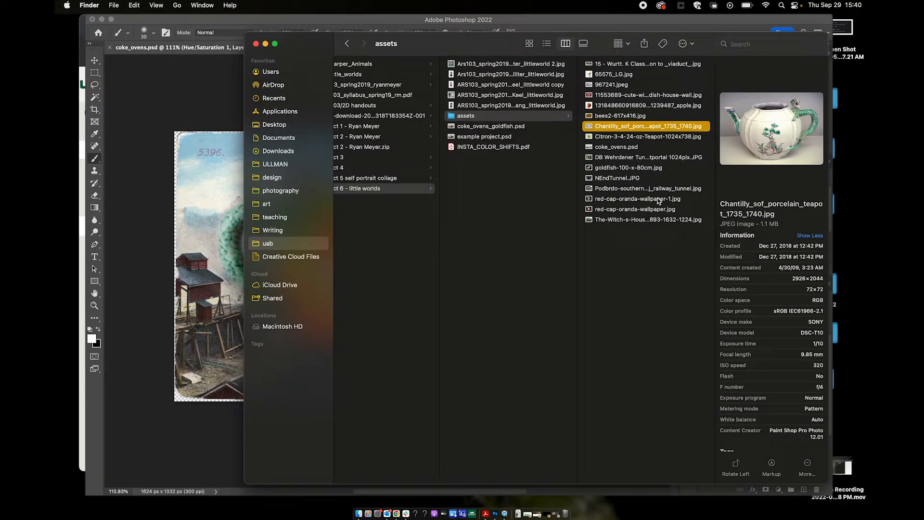
pyautogui.click(627, 86)
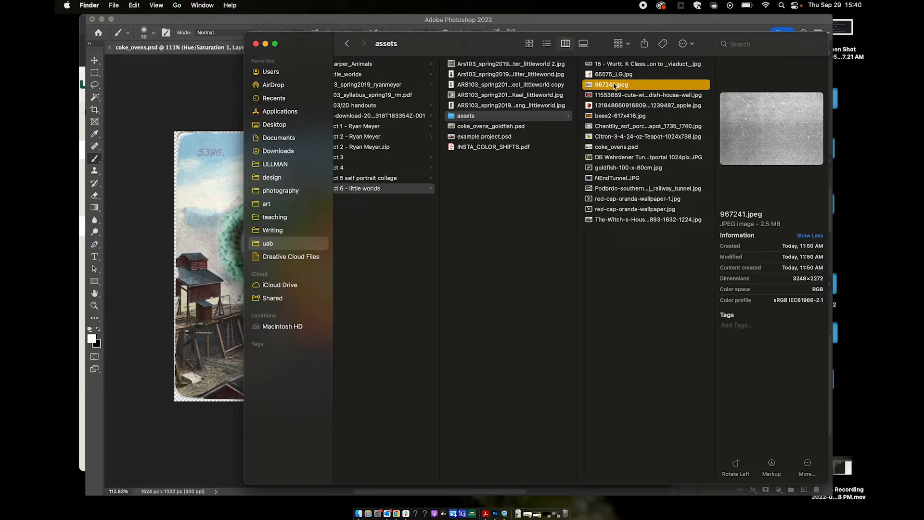
pyautogui.press('space')
pyautogui.press('space')
pyautogui.moveTo(626, 86); pyautogui.dragTo(201, 186)
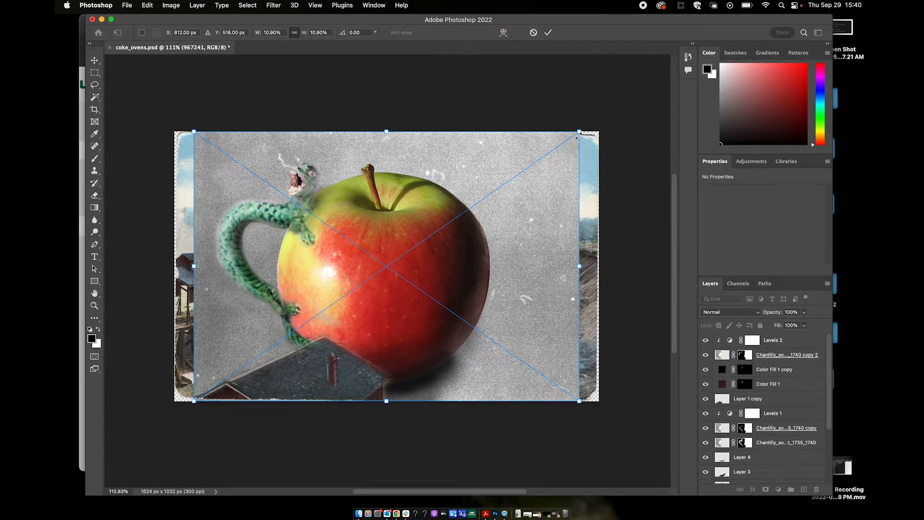
pyautogui.moveTo(578, 133); pyautogui.dragTo(600, 116)
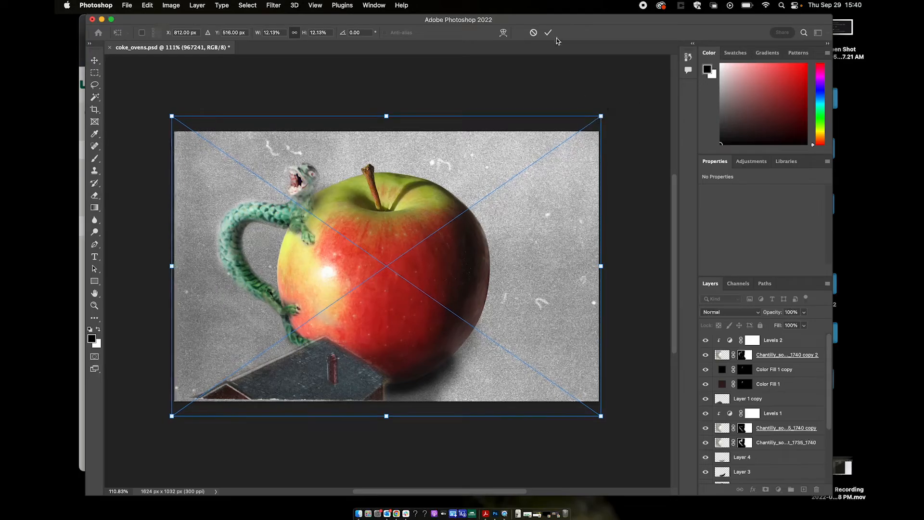
pyautogui.click(548, 32)
pyautogui.scroll(-5, 772, 448)
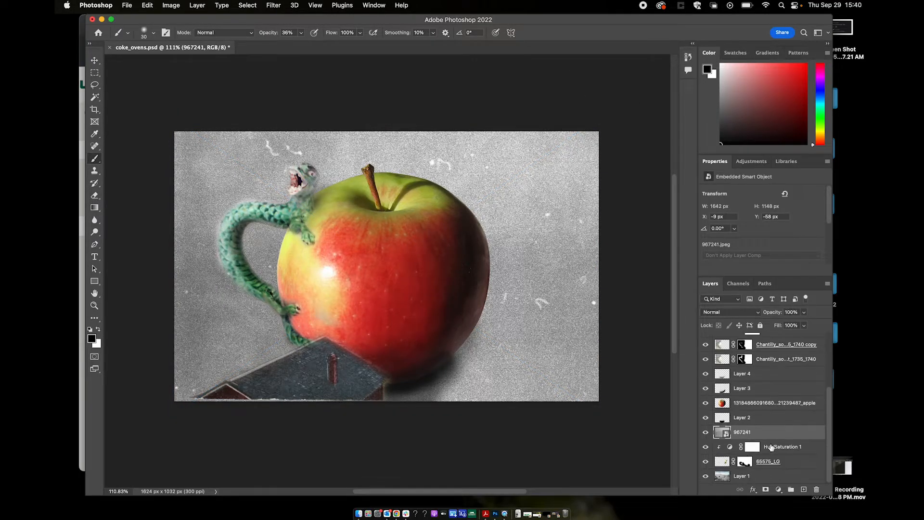
# Step: Move the grain layer 967241 to the top of the layer stack and blend it in Soft Light at 75% opacity
pyautogui.moveTo(749, 435); pyautogui.dragTo(750, 338)
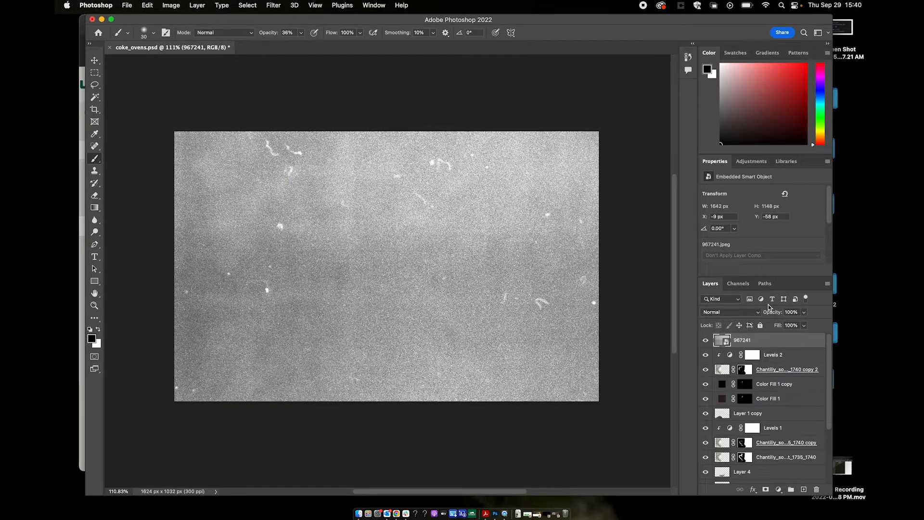
pyautogui.click(749, 313)
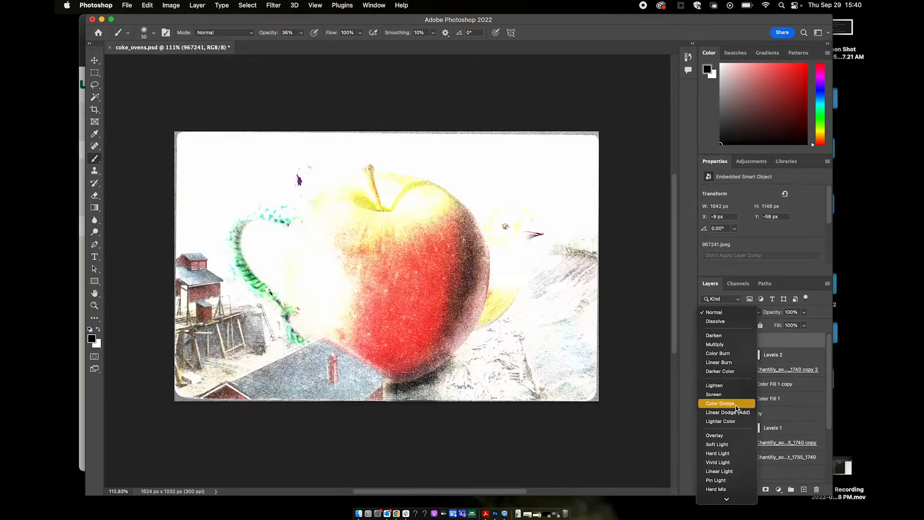
pyautogui.click(729, 446)
pyautogui.click(804, 312)
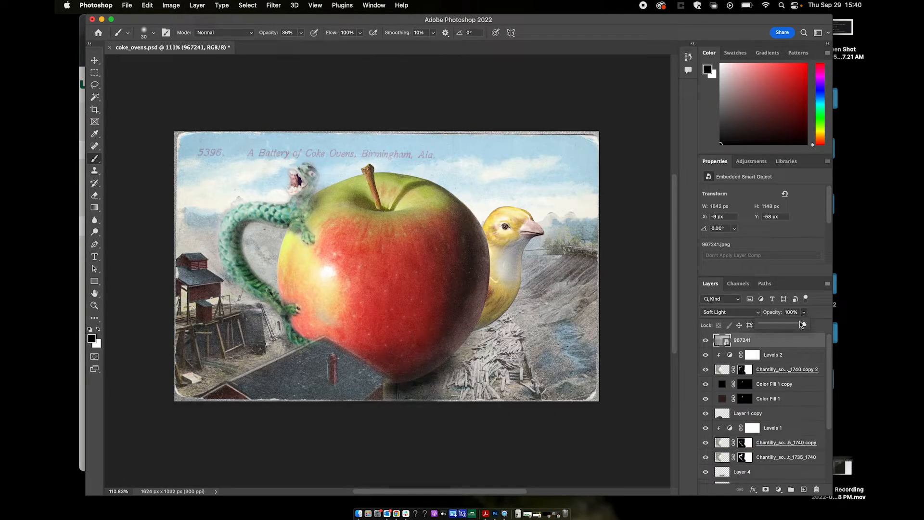
pyautogui.moveTo(802, 324)
pyautogui.mouseDown()
pyautogui.moveTo(740, 328)
pyautogui.moveTo(793, 325)
pyautogui.mouseUp()
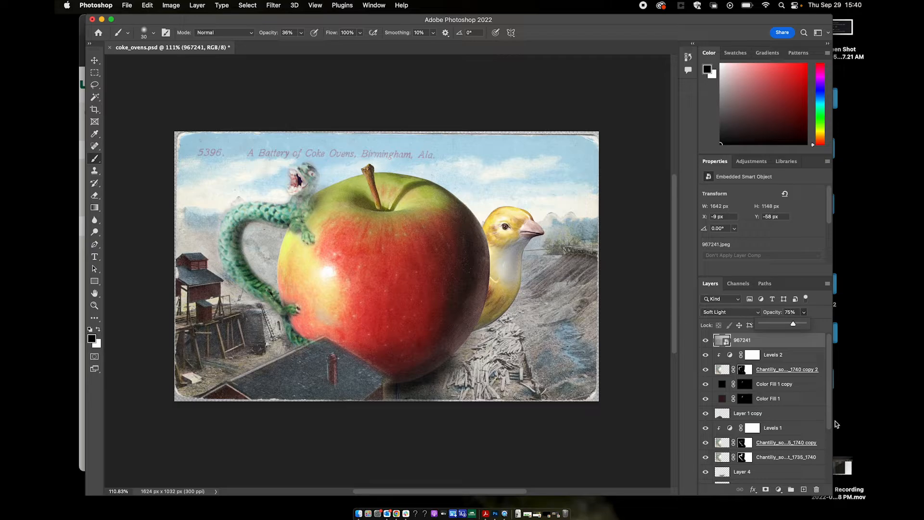
pyautogui.click(755, 340)
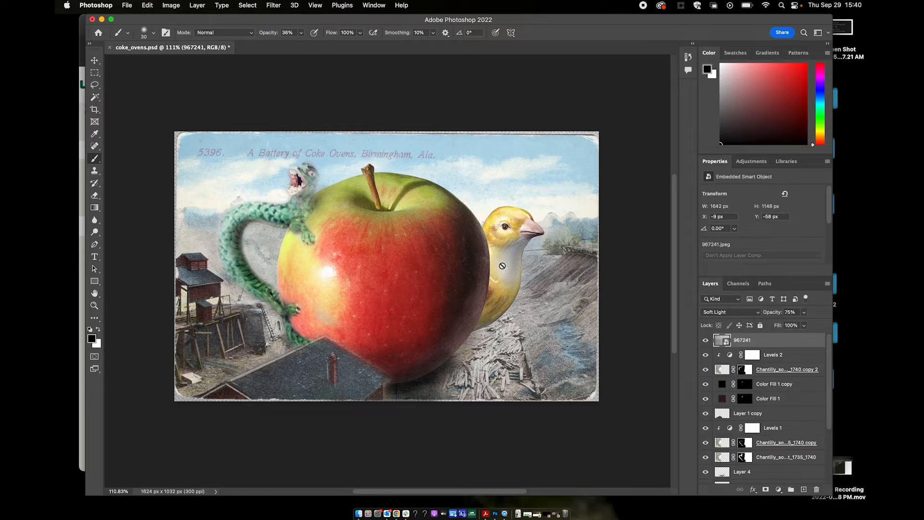
# Step: Examine the grain's effect up close on the apple, chick and background, then view the whole collage with no layer selected
pyautogui.press('v')
pyautogui.scroll(6, 504, 264)
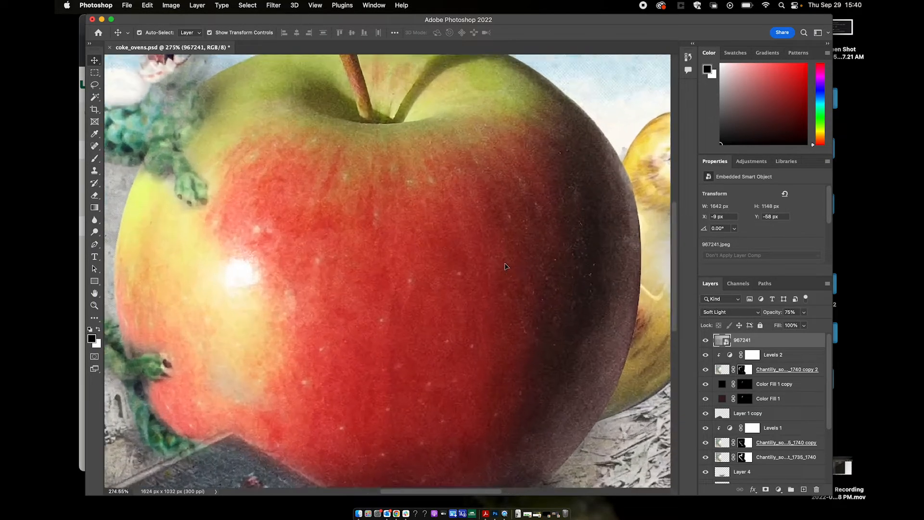
pyautogui.scroll(3, 505, 265)
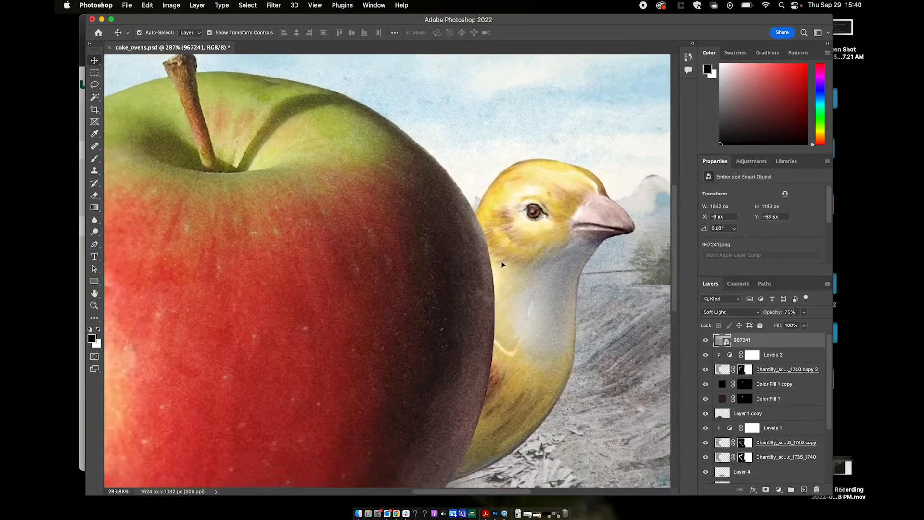
pyautogui.hscroll(3, 587, 394)
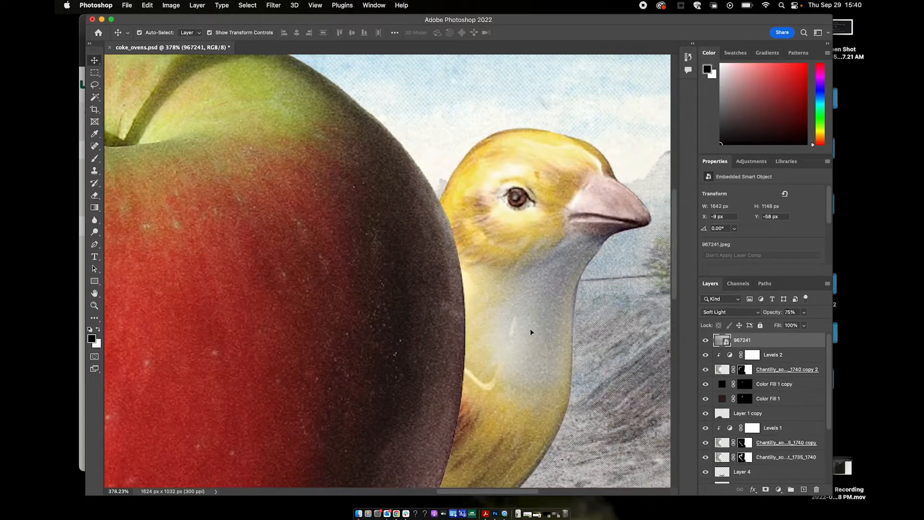
pyautogui.hscroll(-1, 516, 332)
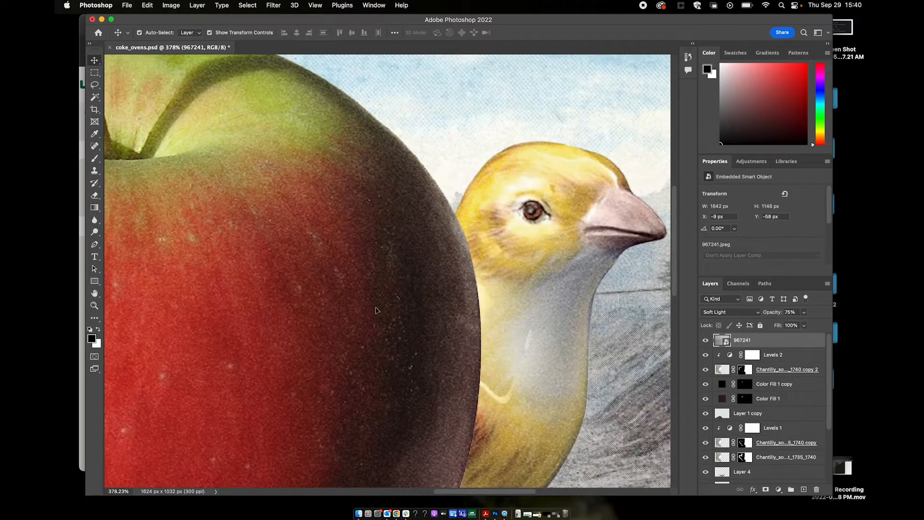
pyautogui.hscroll(-20, 375, 310)
pyautogui.hscroll(20, 375, 311)
pyautogui.scroll(-8, 375, 311)
pyautogui.hscroll(-3, 375, 311)
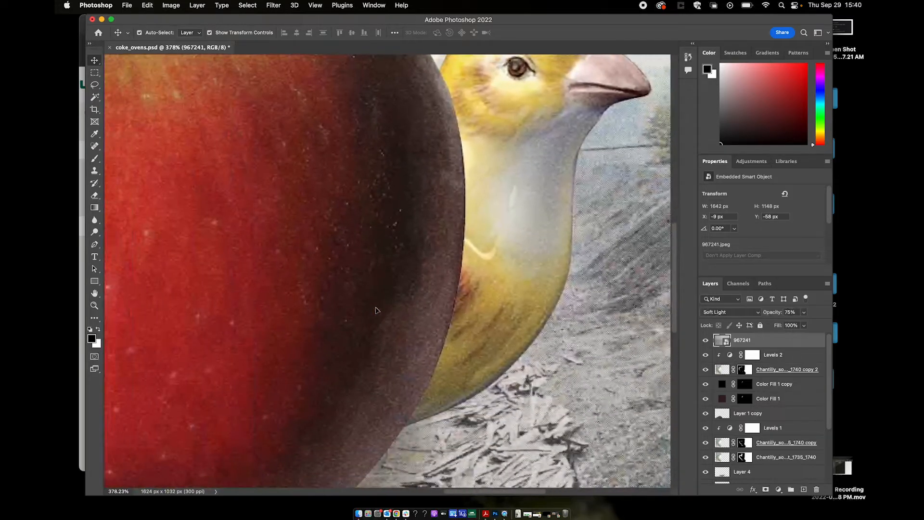
pyautogui.scroll(-5, 376, 311)
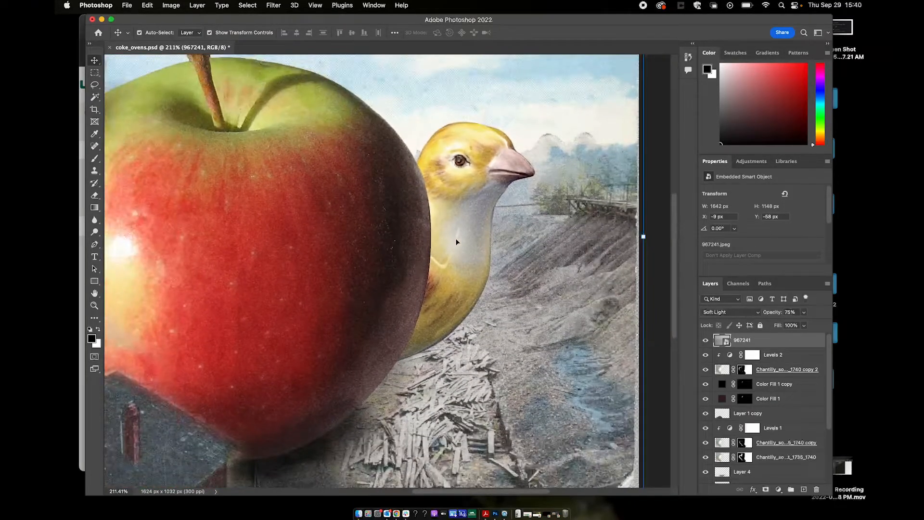
pyautogui.scroll(-2, 399, 290)
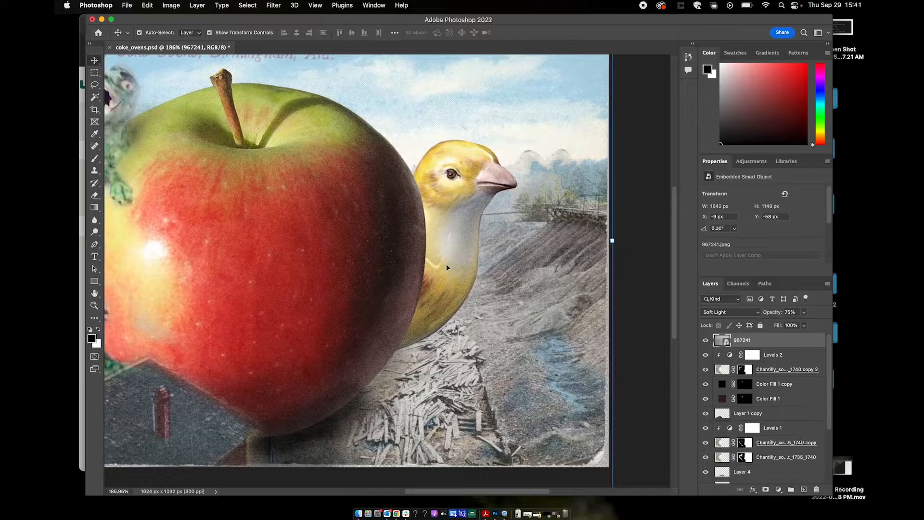
pyautogui.hscroll(-5, 446, 264)
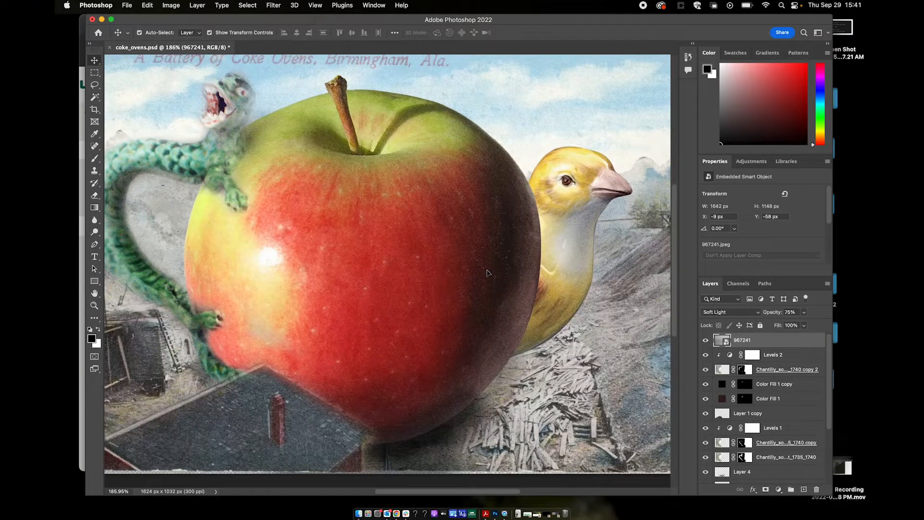
pyautogui.scroll(-2, 488, 273)
pyautogui.hscroll(-2, 489, 273)
pyautogui.scroll(-1, 488, 274)
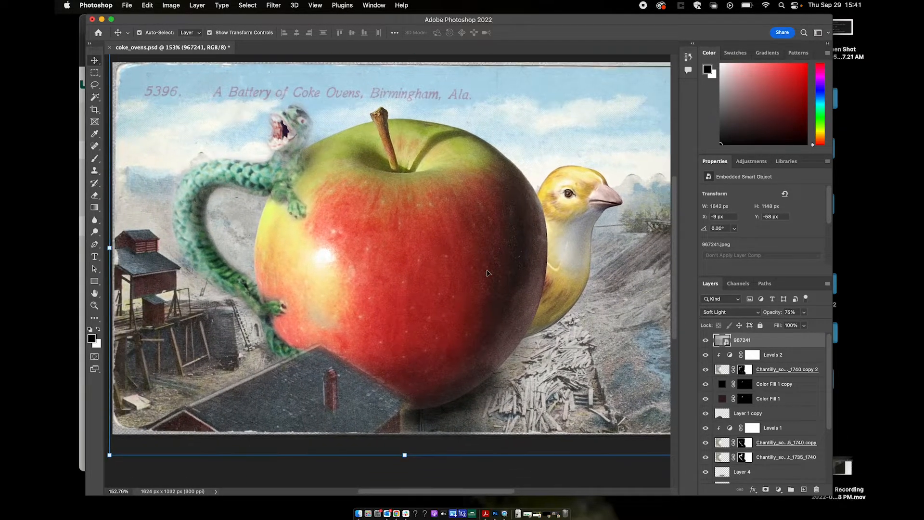
pyautogui.scroll(-1, 488, 273)
pyautogui.scroll(-3, 488, 273)
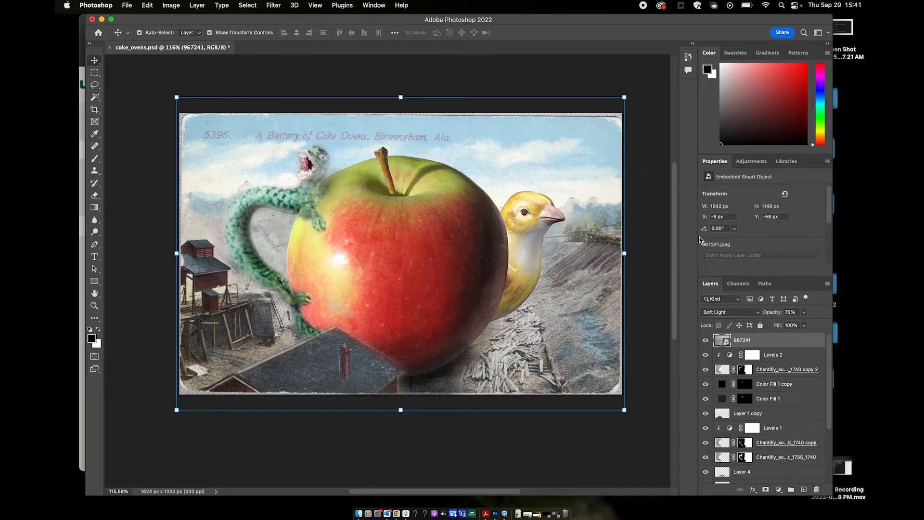
pyautogui.click(656, 226)
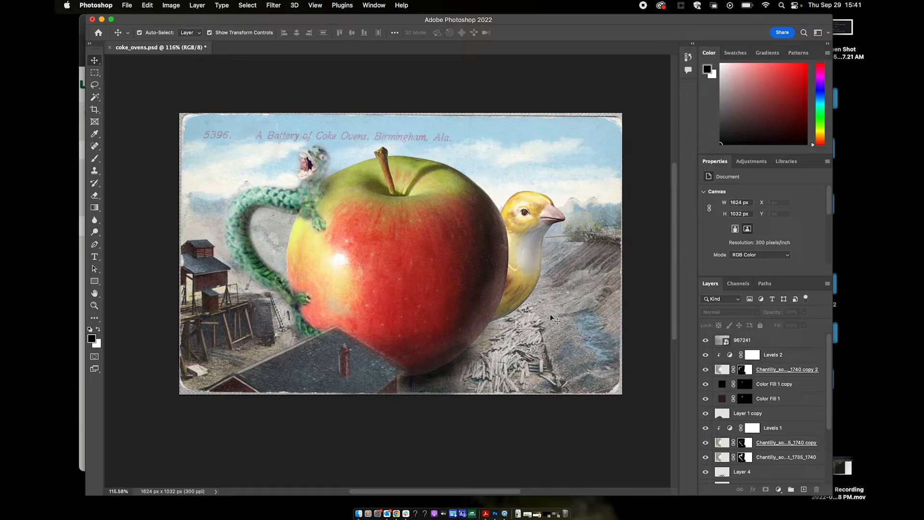
# Step: Open the example collage coke_ovens_goldfish.psd from the project folder in Finder and examine it for comparison
pyautogui.click(359, 513)
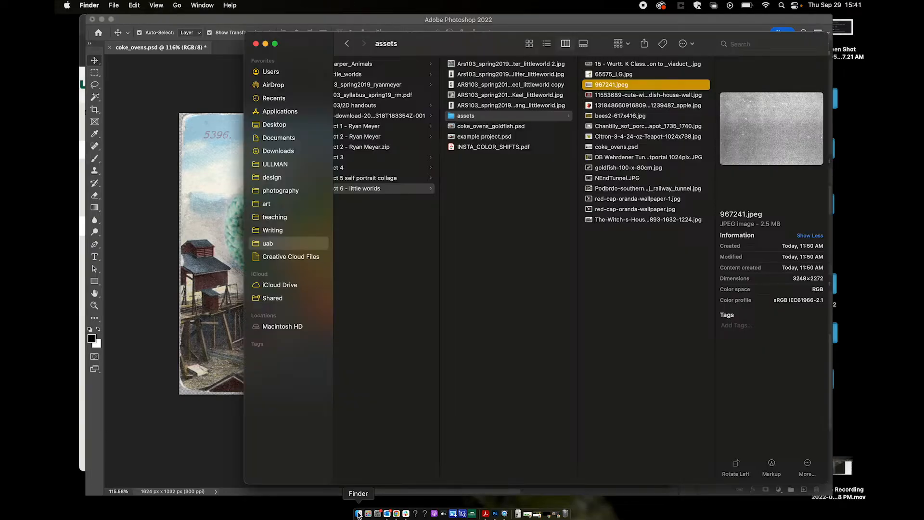
pyautogui.doubleClick(495, 127)
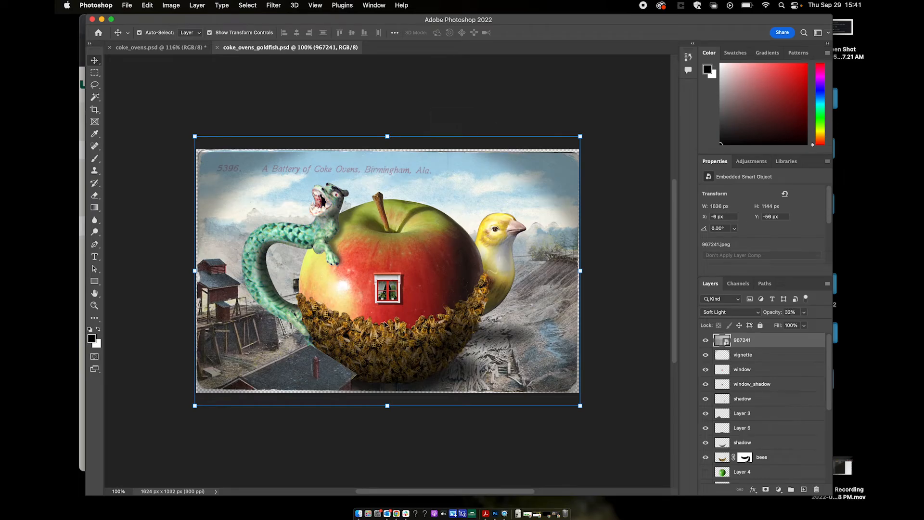
pyautogui.scroll(3, 385, 324)
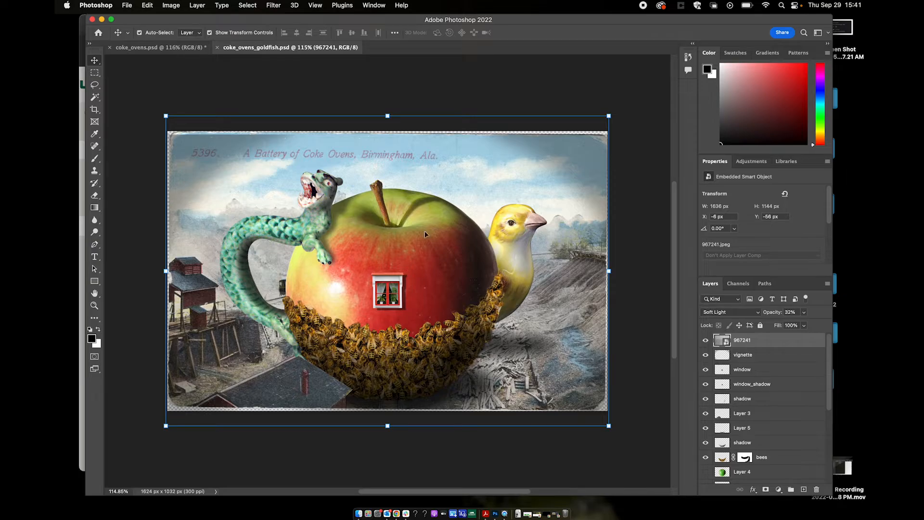
# Step: Return to coke_ovens.psd, add a Color Balance adjustment above the apple layer and clip it to that layer
pyautogui.click(178, 49)
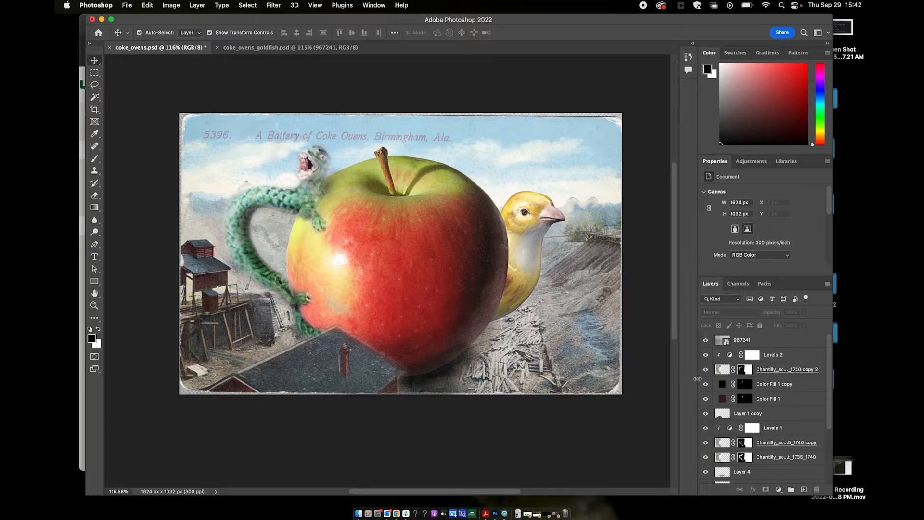
pyautogui.scroll(-4, 745, 374)
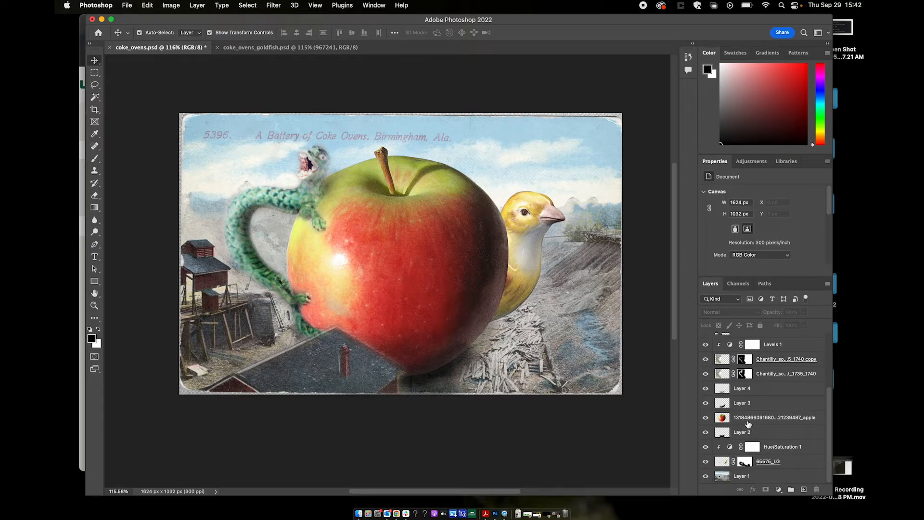
pyautogui.click(748, 418)
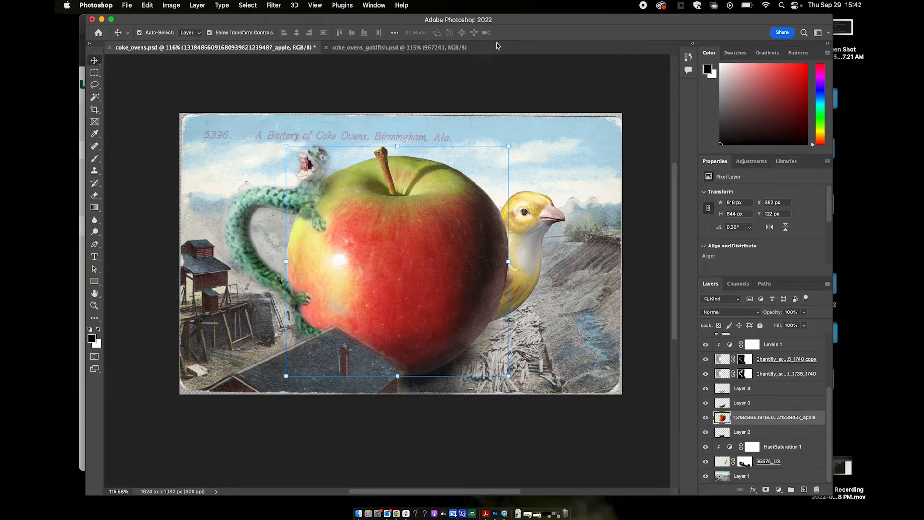
pyautogui.click(362, 6)
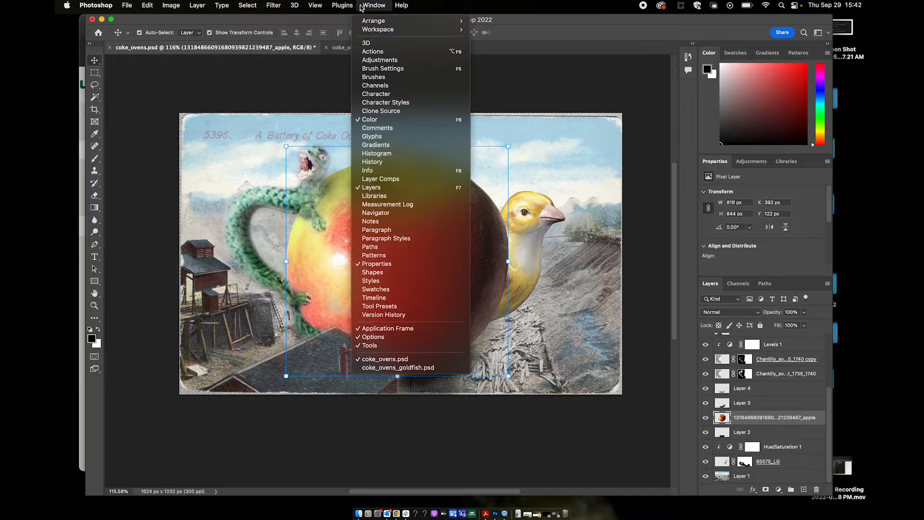
pyautogui.click(392, 60)
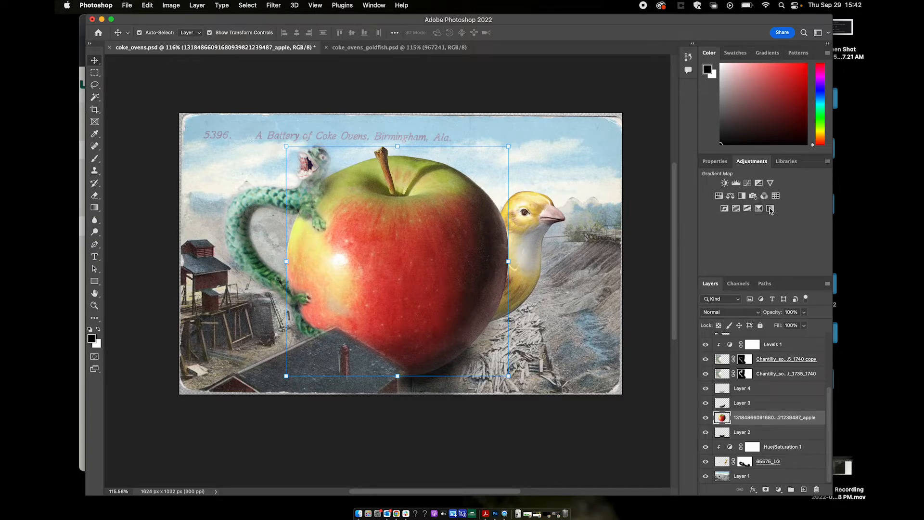
pyautogui.click(731, 196)
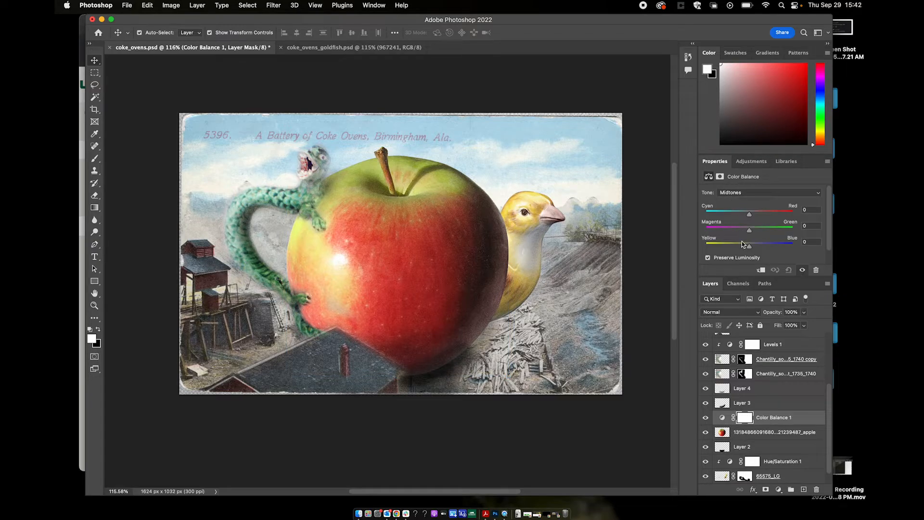
pyautogui.rightClick(785, 421)
pyautogui.click(717, 243)
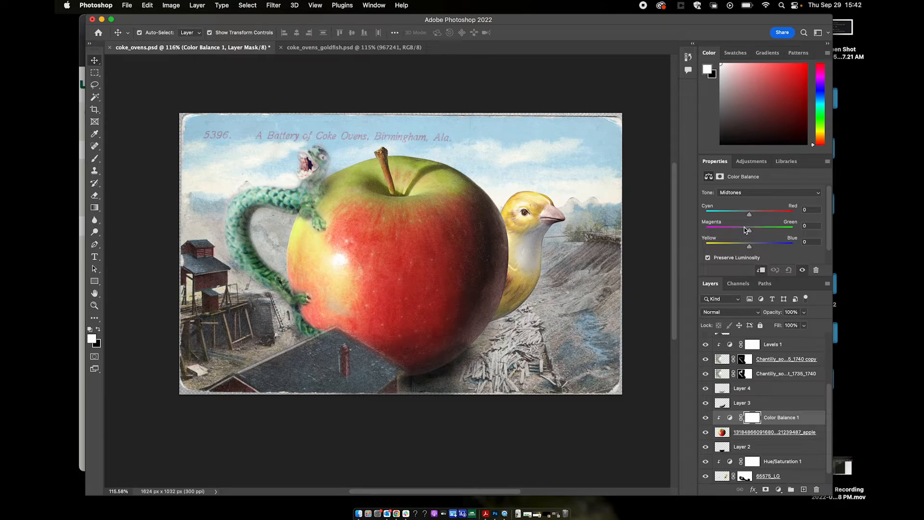
# Step: Set the apple's color balance to +23, +19, -19 in the midtones and -12, +4, -35 in the shadows
pyautogui.moveTo(748, 246)
pyautogui.mouseDown()
pyautogui.moveTo(739, 249)
pyautogui.moveTo(767, 231)
pyautogui.moveTo(721, 233)
pyautogui.moveTo(761, 233)
pyautogui.mouseUp()
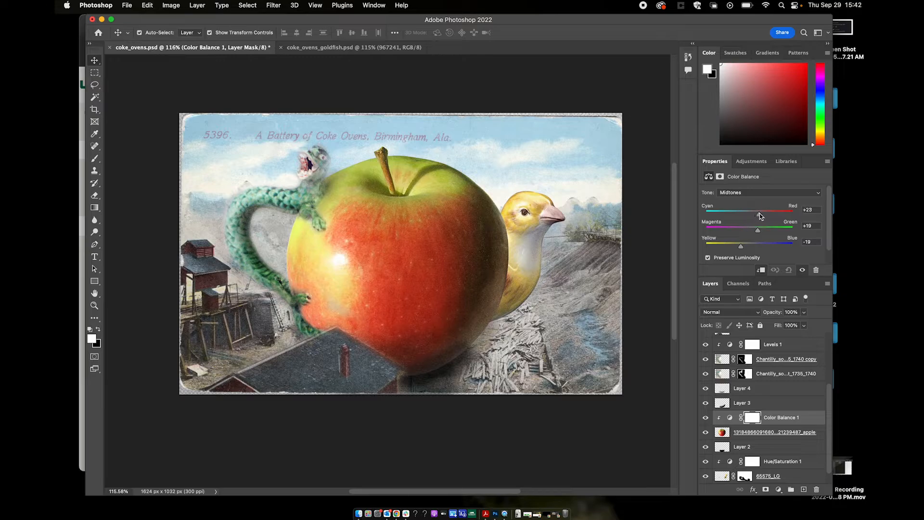
pyautogui.moveTo(739, 215); pyautogui.dragTo(758, 215)
pyautogui.click(753, 193)
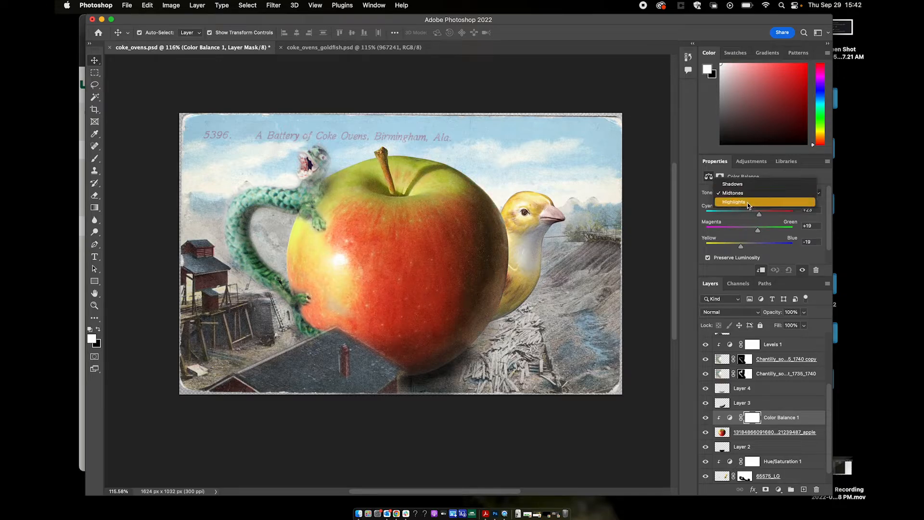
pyautogui.click(750, 183)
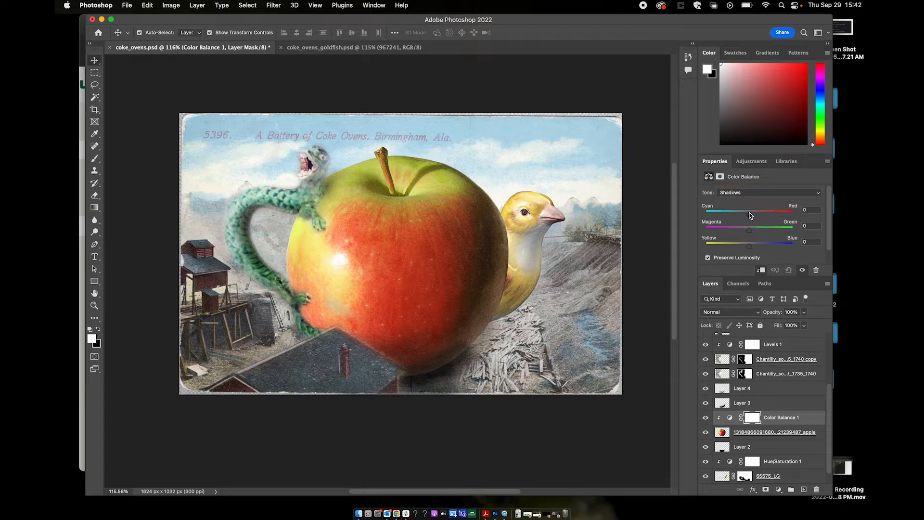
pyautogui.moveTo(749, 215); pyautogui.dragTo(735, 249)
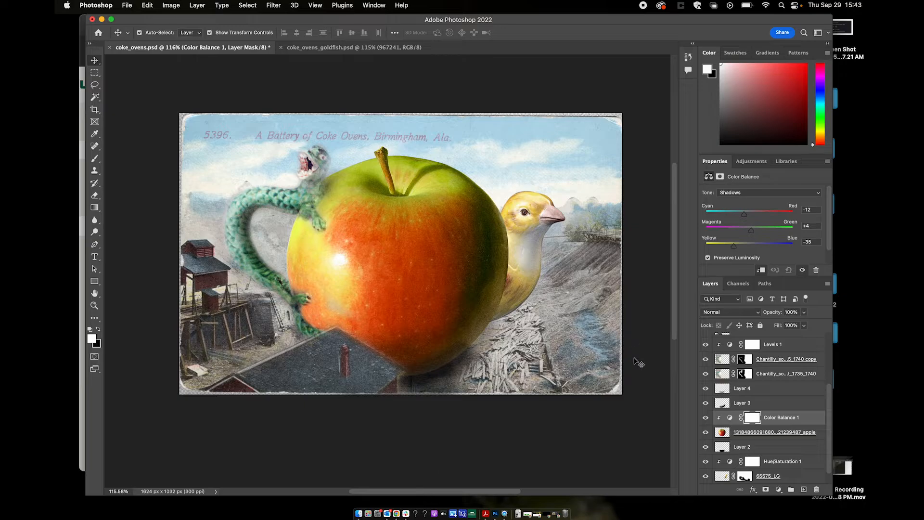
# Step: Switch to Chrome and browse the surreal collages on the Maggie Taylor website for reference
pyautogui.click(396, 514)
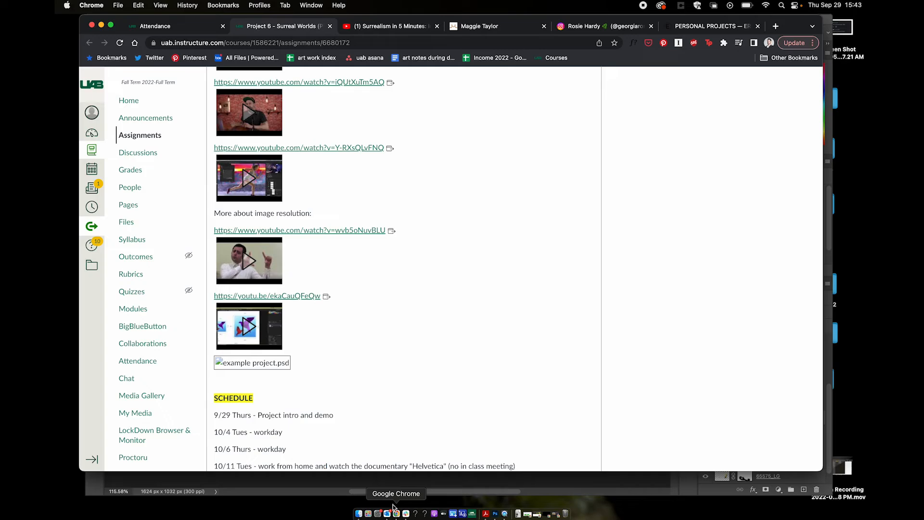
pyautogui.click(511, 30)
pyautogui.scroll(-2, 804, 245)
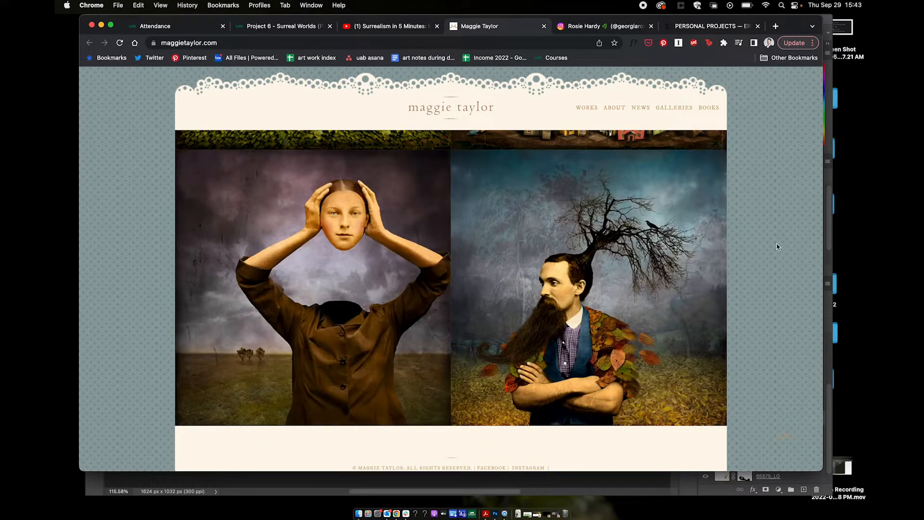
pyautogui.scroll(5, 807, 222)
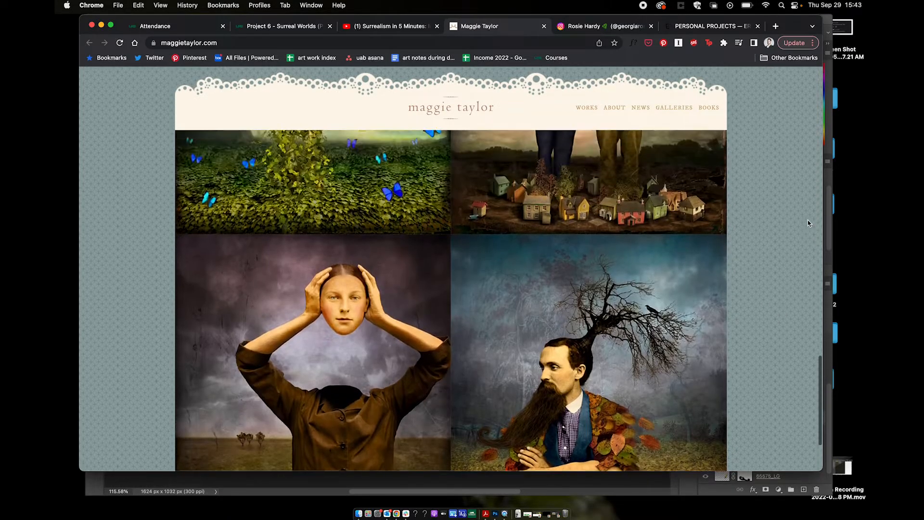
pyautogui.scroll(4, 808, 223)
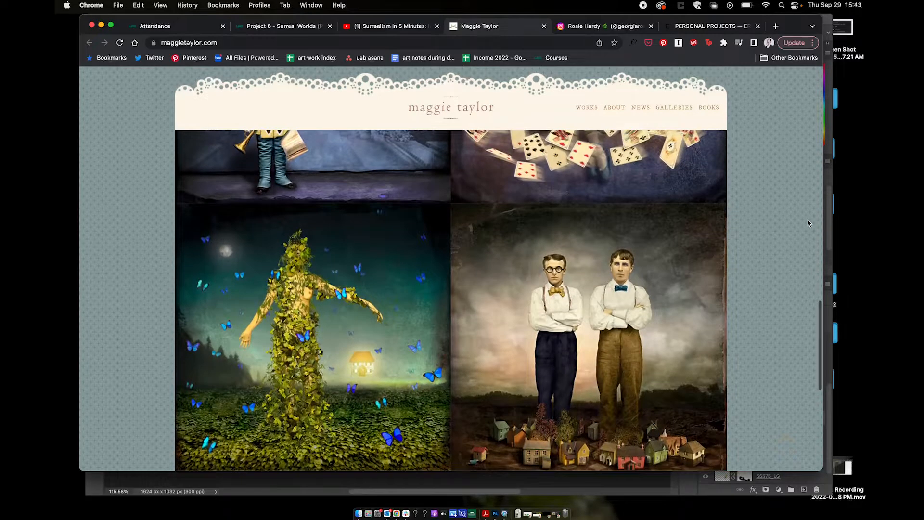
pyautogui.scroll(4, 807, 223)
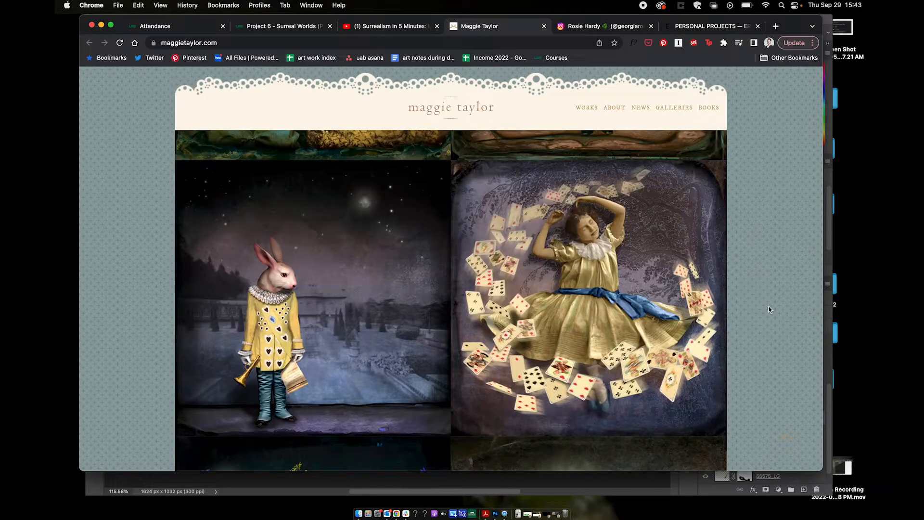
# Step: Examine the lighting, colour and texture of Maggie Taylor's collages, including the white rabbit, crowned children, flying elephant and gramophone dog
pyautogui.scroll(-1, 769, 306)
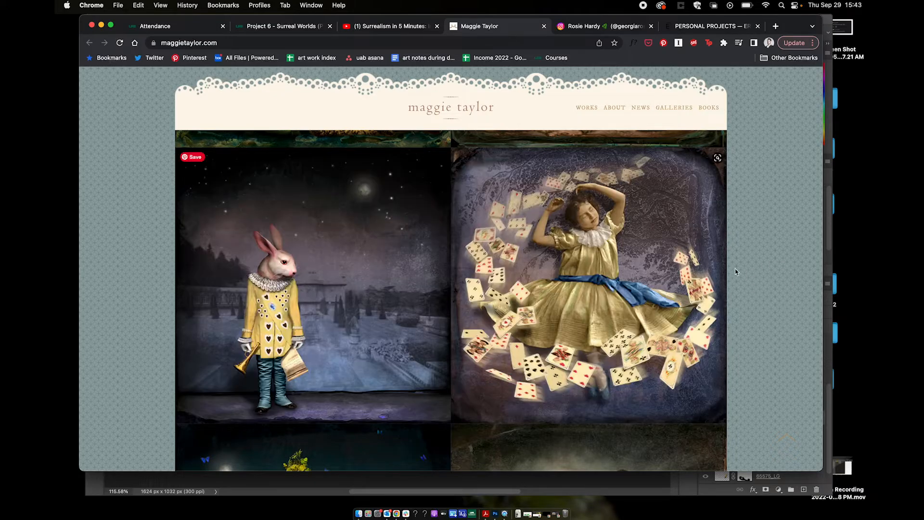
pyautogui.scroll(1, 779, 270)
pyautogui.scroll(6, 779, 270)
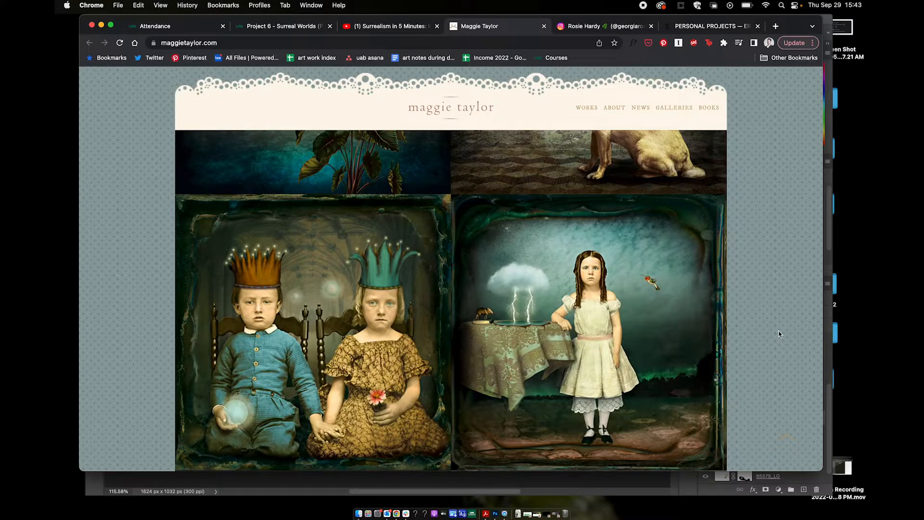
pyautogui.scroll(-2, 772, 339)
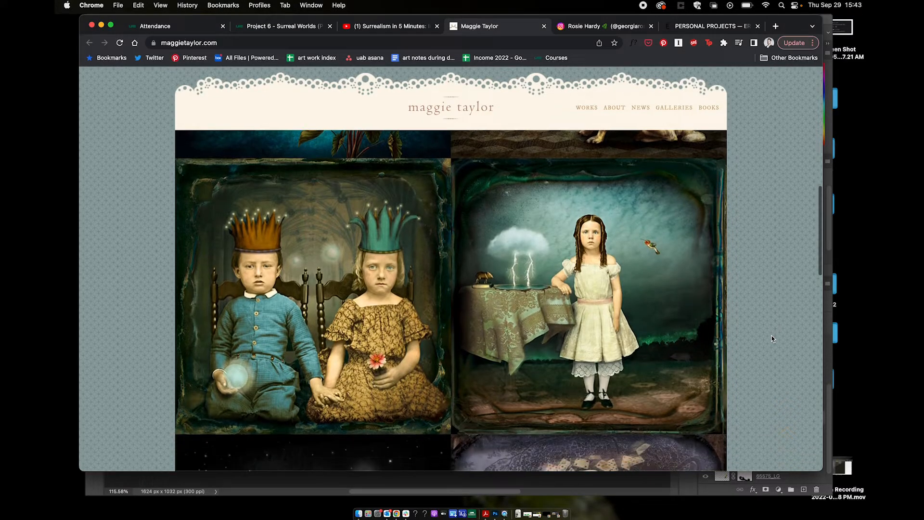
pyautogui.scroll(-1, 772, 336)
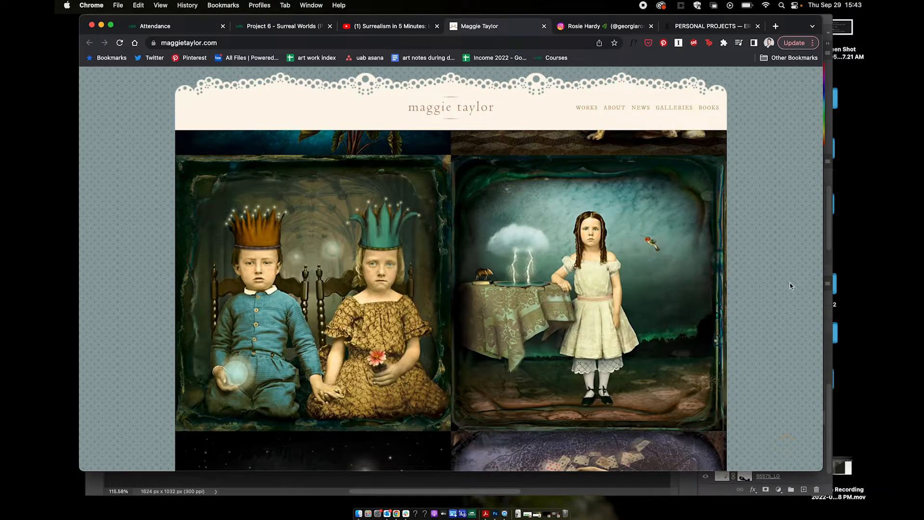
pyautogui.scroll(4, 790, 282)
pyautogui.scroll(-3, 789, 283)
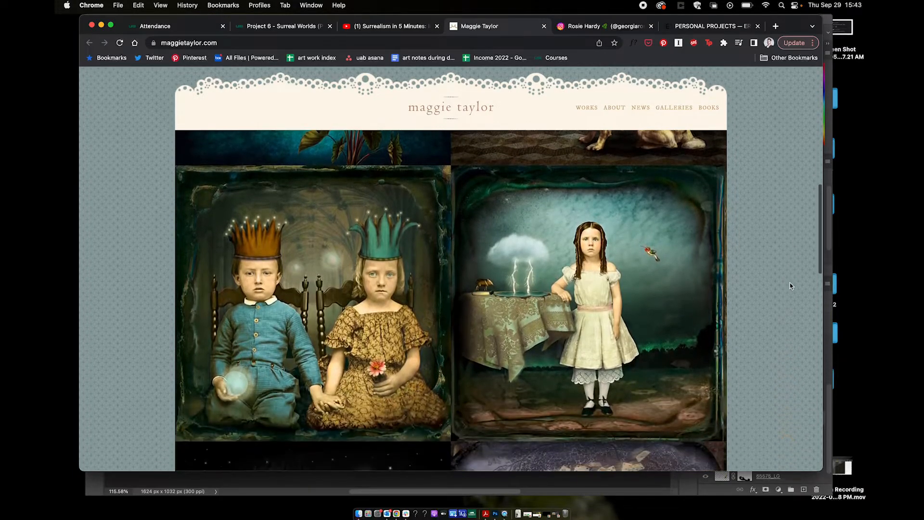
pyautogui.scroll(-1, 790, 285)
pyautogui.scroll(5, 790, 285)
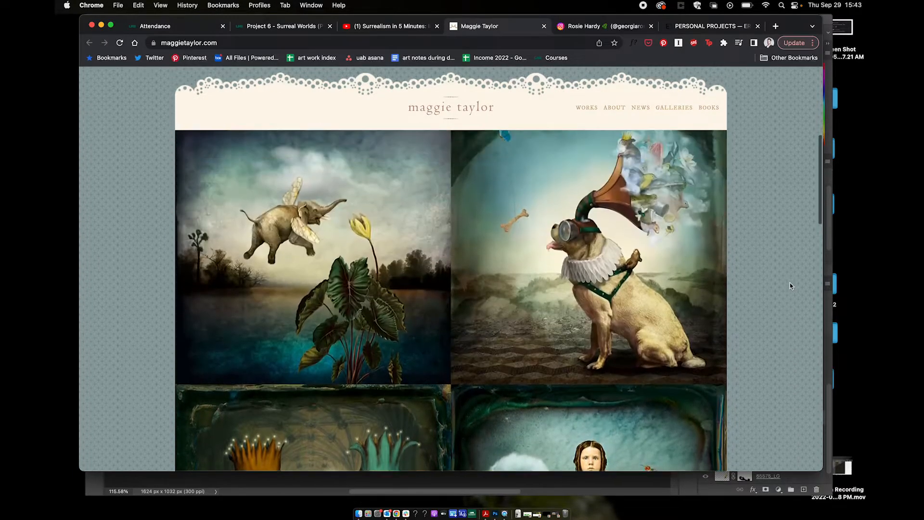
pyautogui.scroll(3, 790, 286)
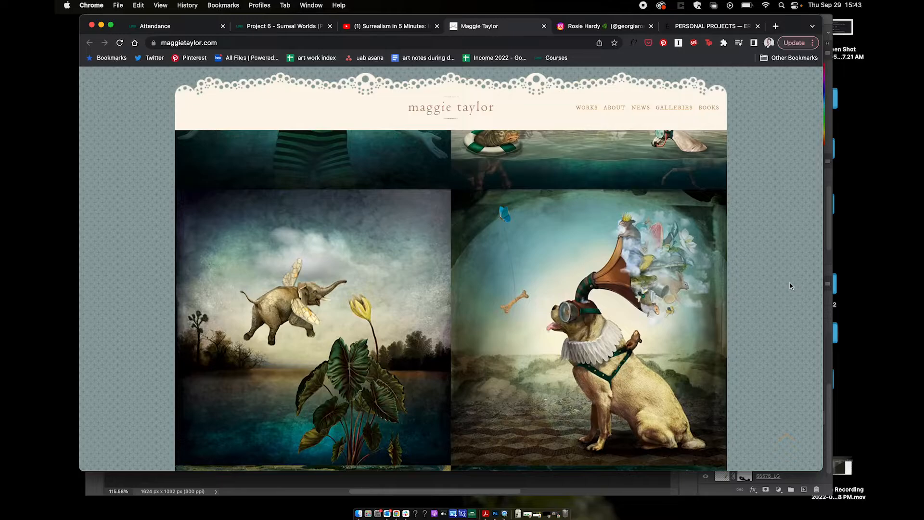
pyautogui.scroll(-1, 790, 285)
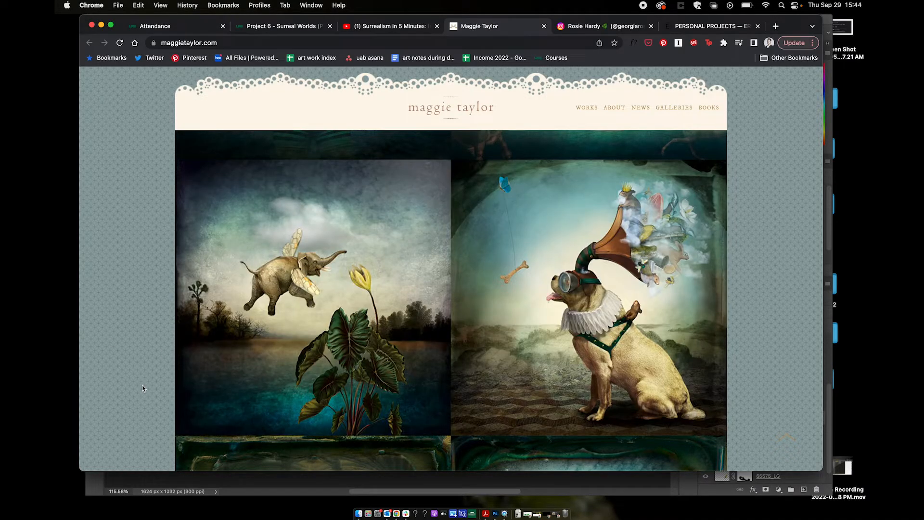
# Step: Enlarge the flying elephant collage from its gallery, examine and close it, and switch to coke_ovens.psd in Photoshop
pyautogui.click(247, 364)
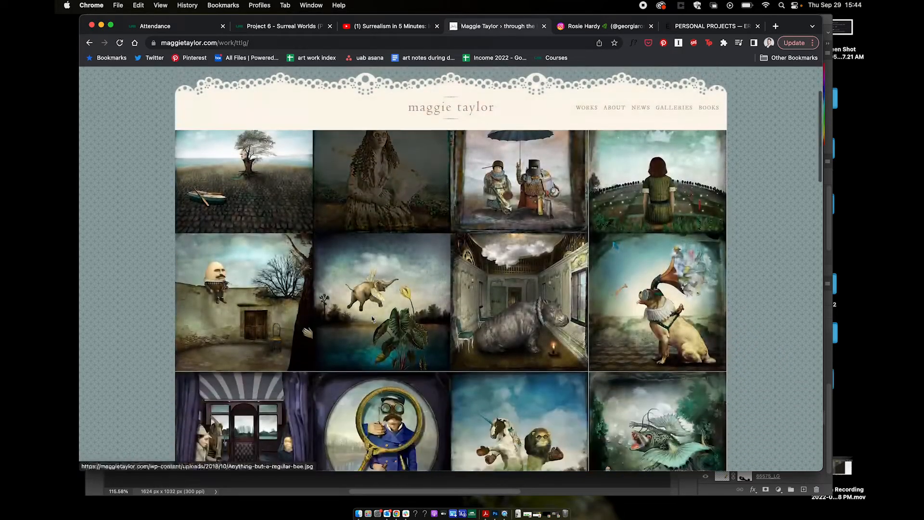
pyautogui.click(363, 318)
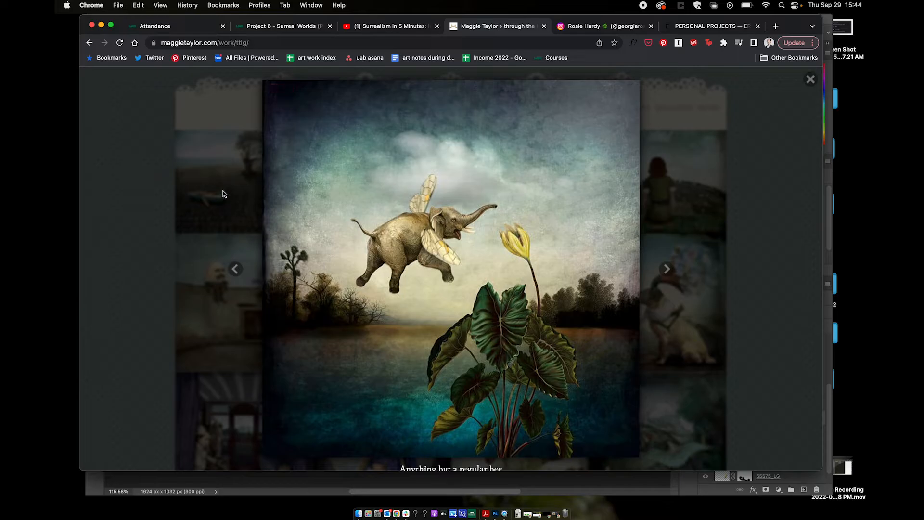
pyautogui.click(153, 181)
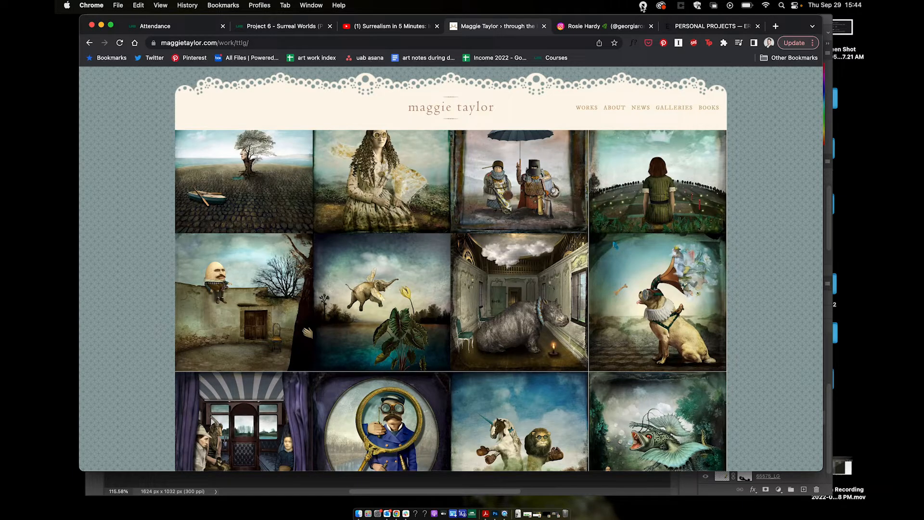
pyautogui.click(495, 514)
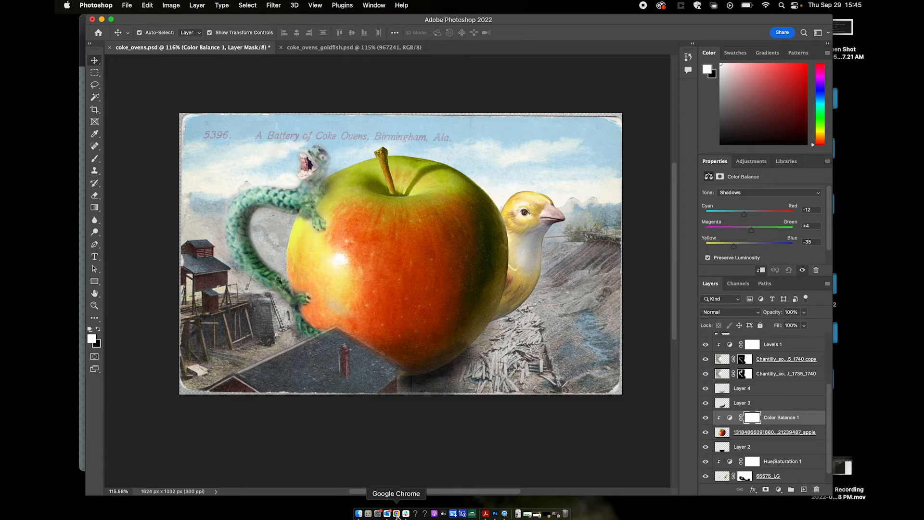
# Step: Switch to Chrome and open Google Images in a new tab
pyautogui.click(396, 514)
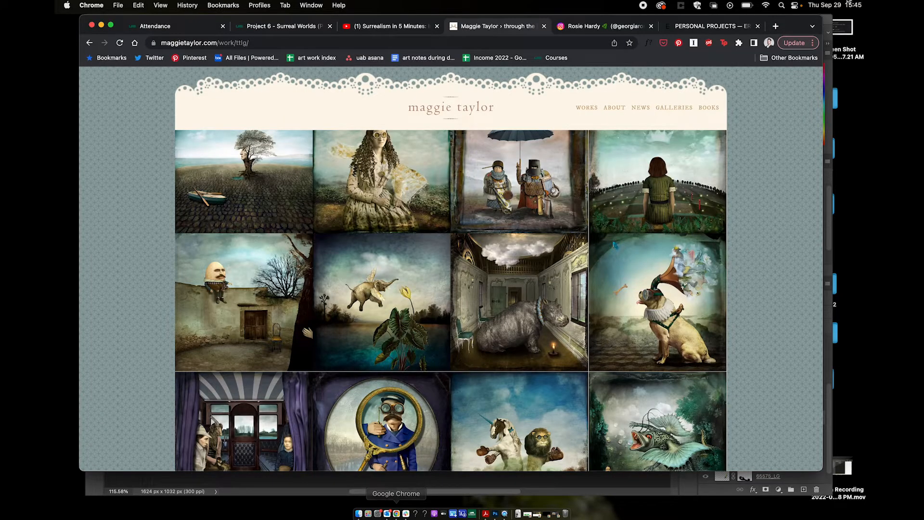
pyautogui.click(775, 27)
pyautogui.write('google images')
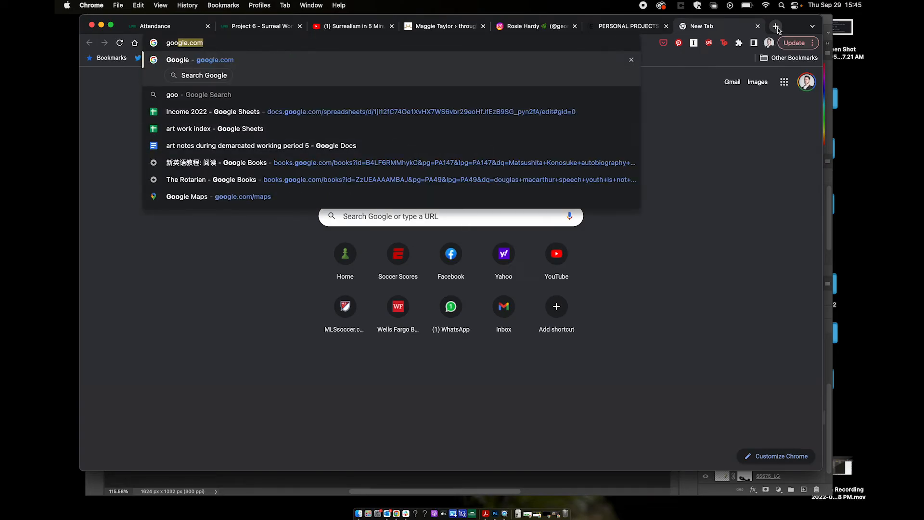
pyautogui.press('Return')
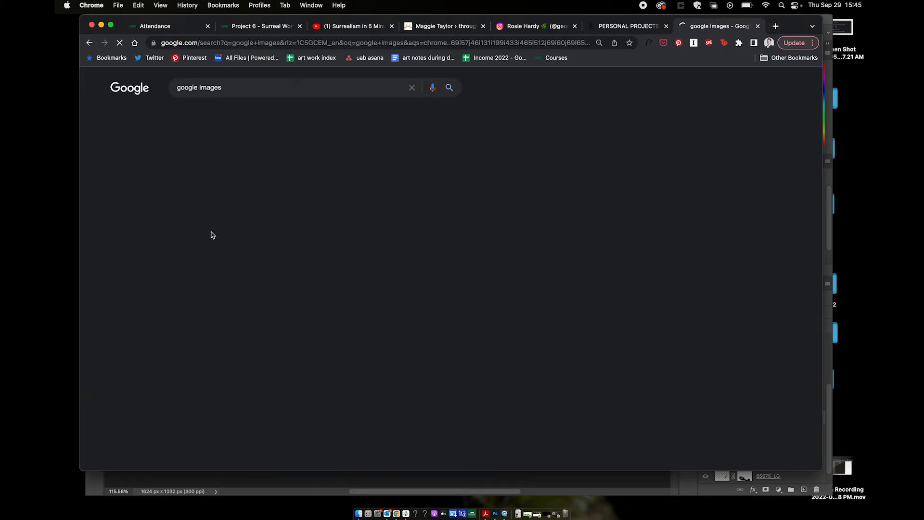
pyautogui.click(206, 163)
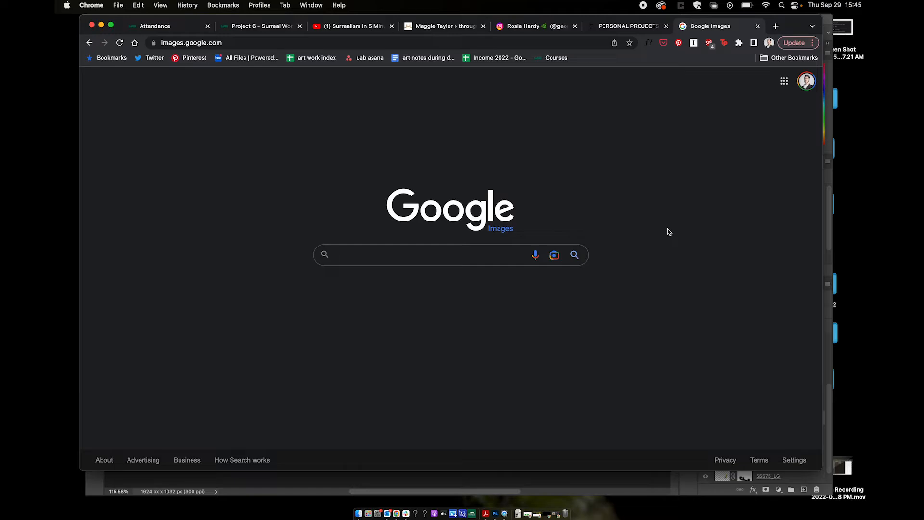
# Step: Search the images for "bird on white background" and look through the results
pyautogui.write('bird on white')
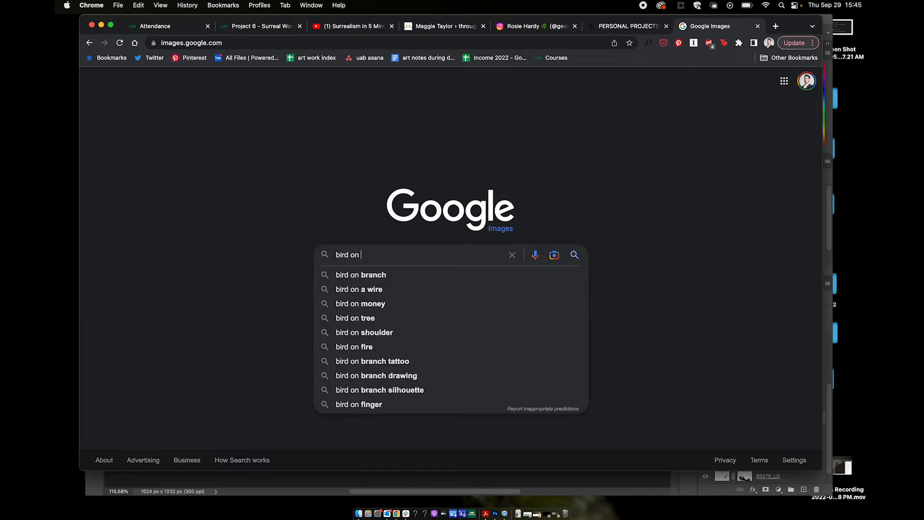
pyautogui.write(' background')
pyautogui.press('Return')
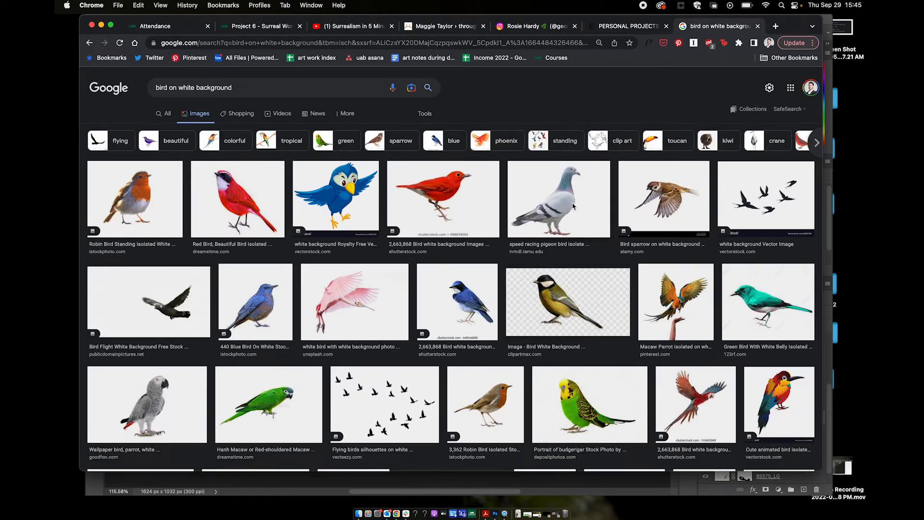
pyautogui.scroll(-2, 573, 206)
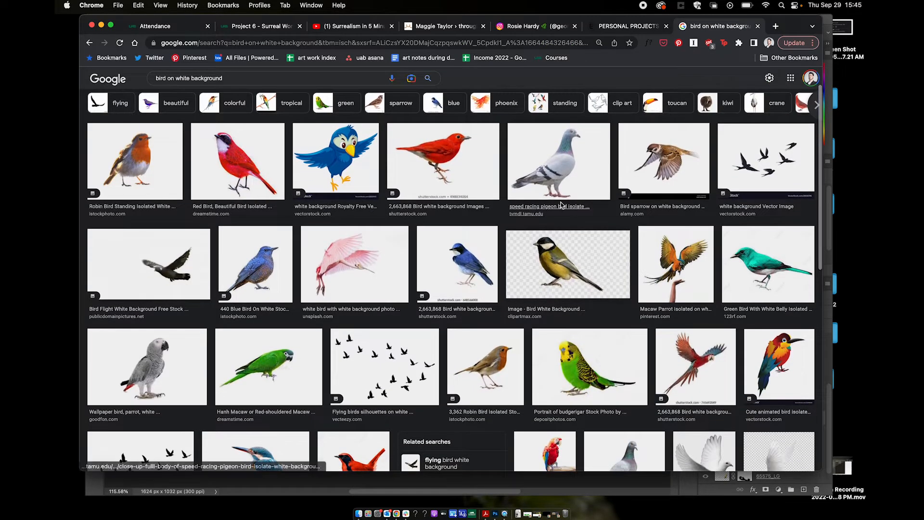
pyautogui.scroll(-4, 400, 260)
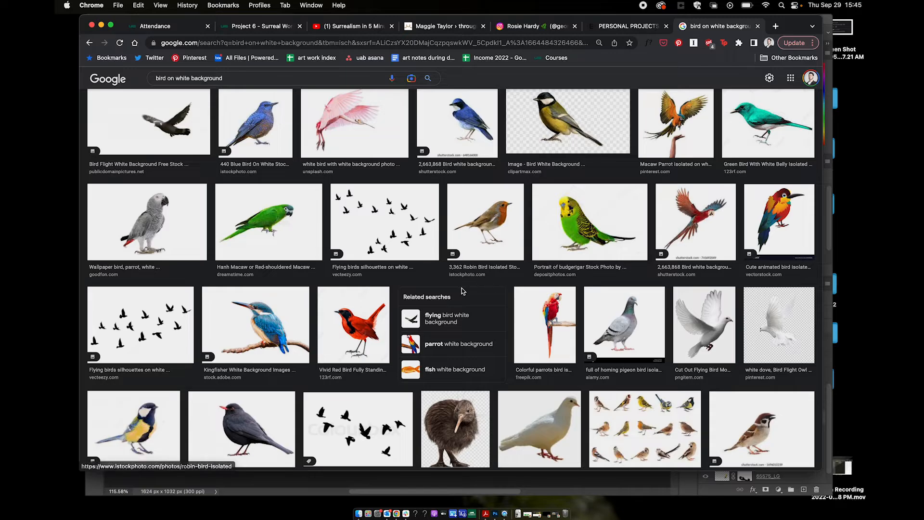
pyautogui.scroll(5, 462, 288)
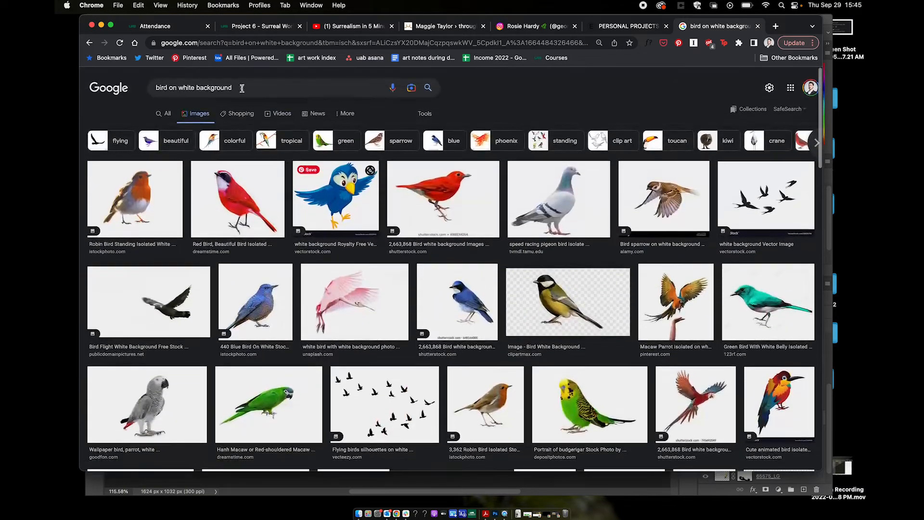
# Step: Change the image search to "bird png", look through the results and preview the Lovepik flying bird with a checkered background
pyautogui.moveTo(233, 89); pyautogui.dragTo(168, 92)
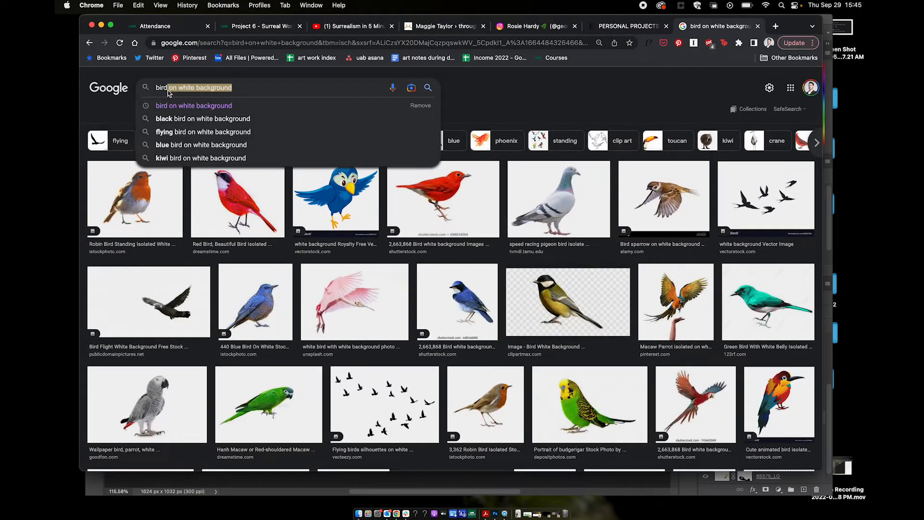
pyautogui.write('png')
pyautogui.press('Return')
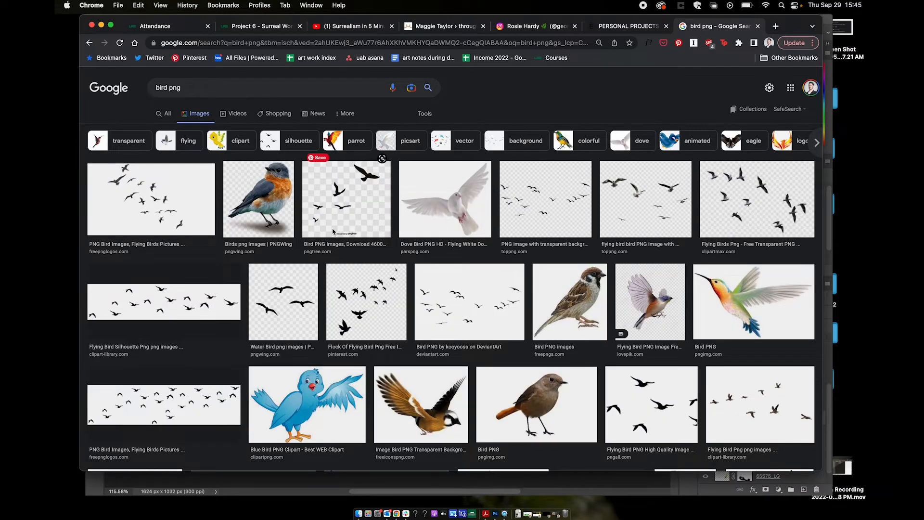
pyautogui.scroll(-2, 333, 232)
pyautogui.scroll(1, 383, 214)
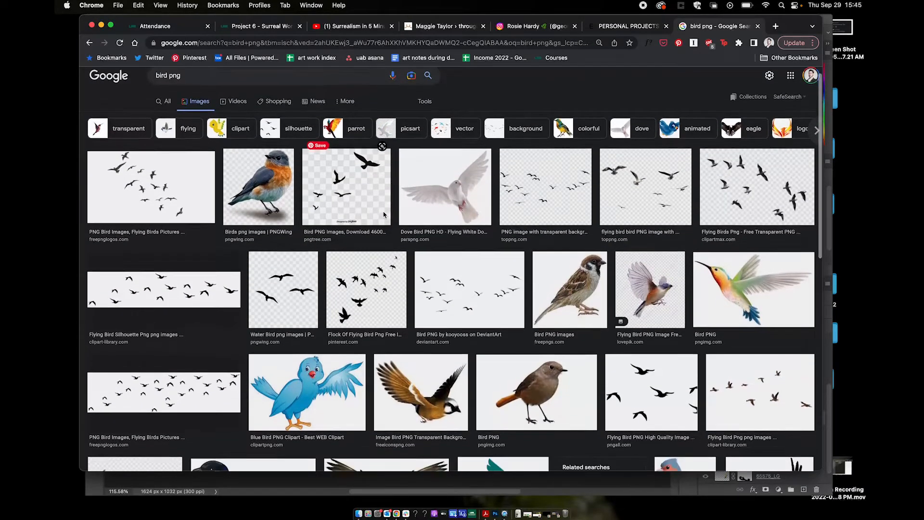
pyautogui.scroll(-1, 384, 214)
pyautogui.scroll(-3, 664, 281)
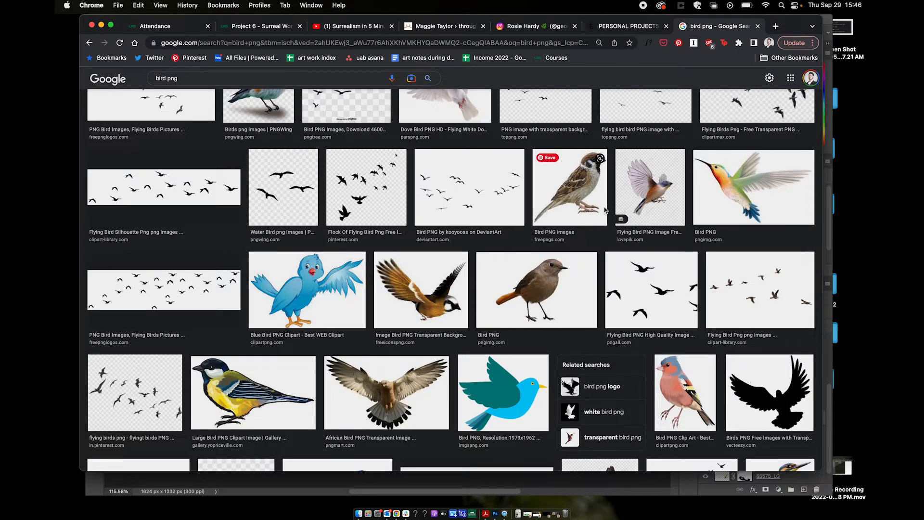
pyautogui.click(662, 197)
pyautogui.moveTo(692, 219); pyautogui.dragTo(486, 269)
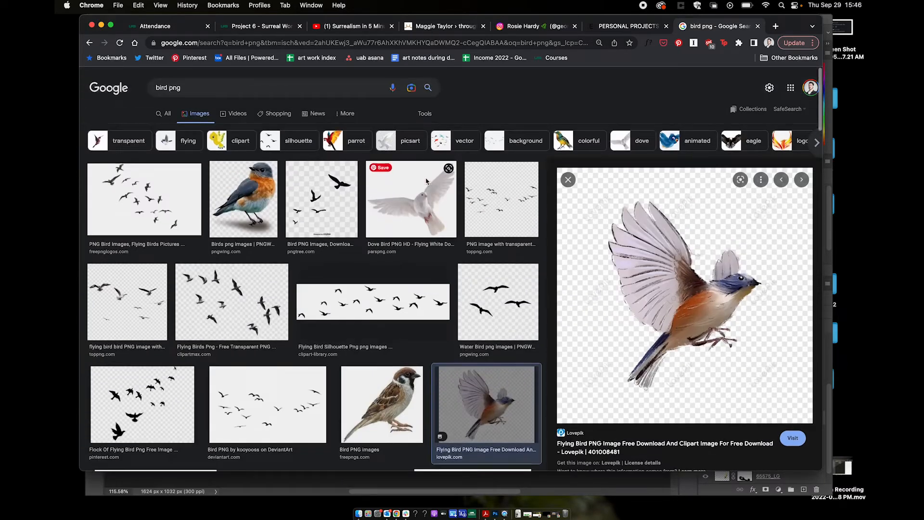
# Step: Extend the image search to "bird png transparent background" and look through the results
pyautogui.click(201, 90)
pyautogui.write('transparent backgr')
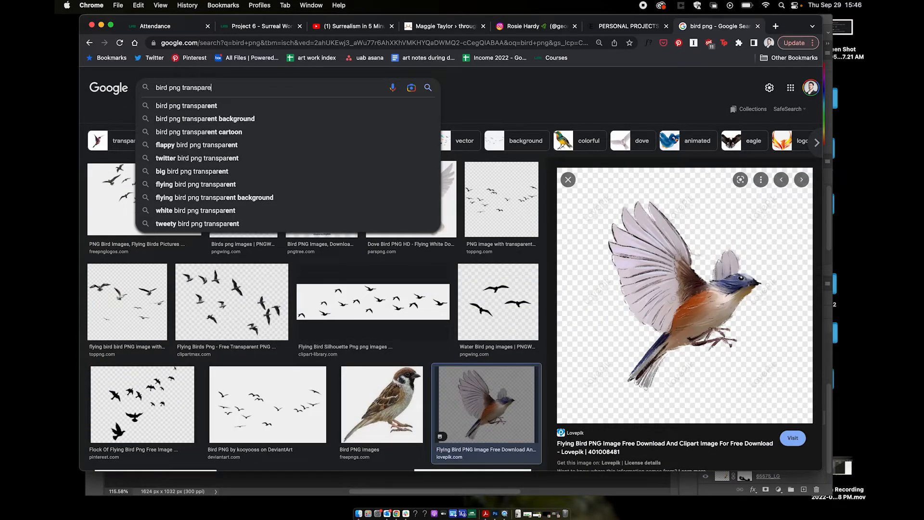
pyautogui.write('ound')
pyautogui.press('Return')
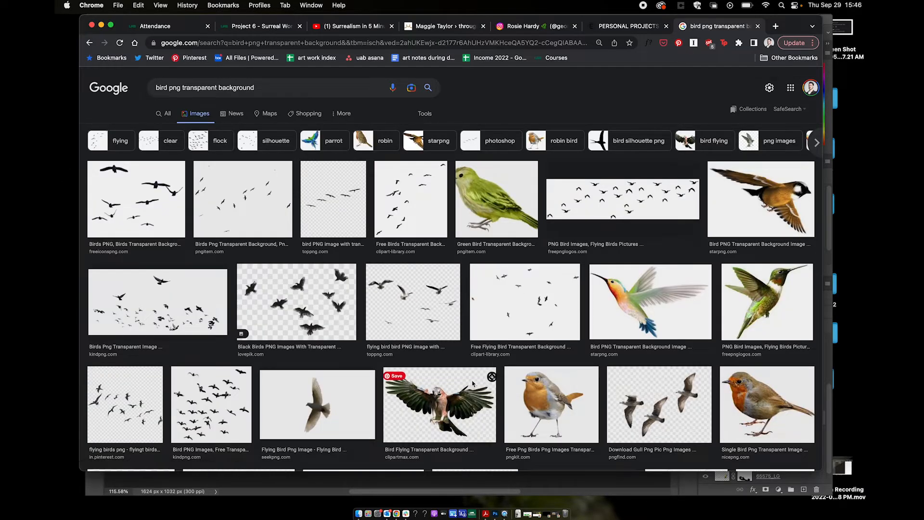
pyautogui.scroll(-3, 362, 225)
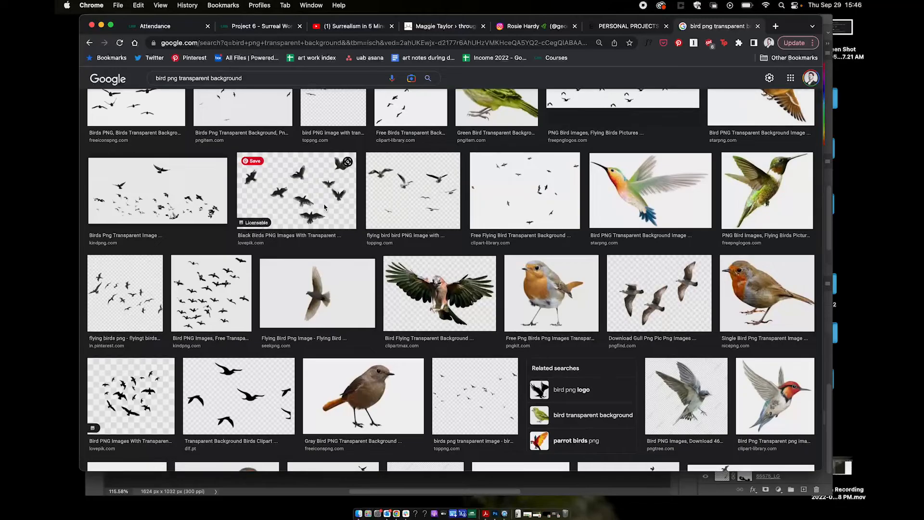
# Step: Preview the TopPNG image of flying gulls, visit its source page and close that page again
pyautogui.click(413, 195)
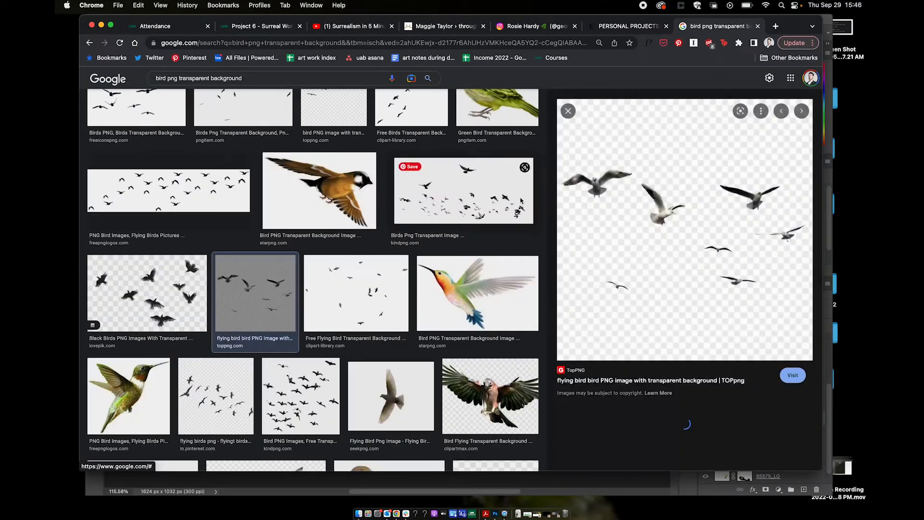
pyautogui.moveTo(664, 215); pyautogui.dragTo(524, 220)
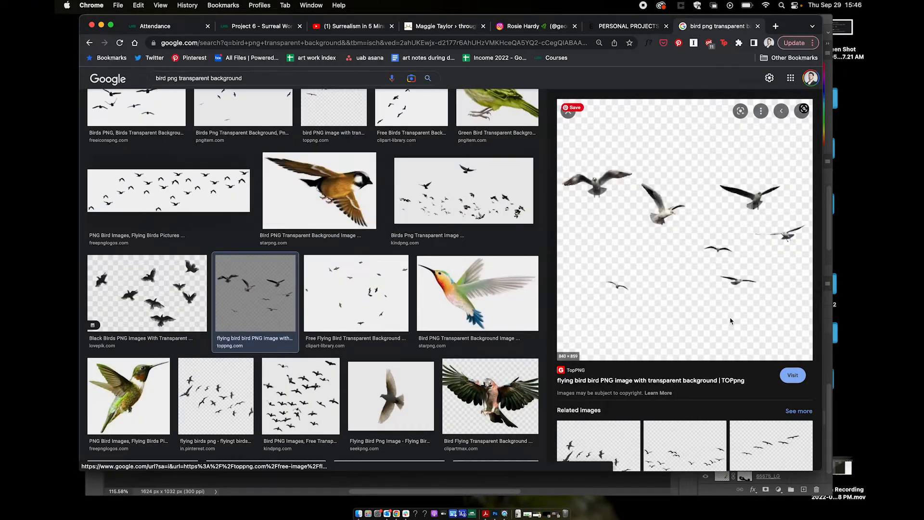
pyautogui.click(792, 375)
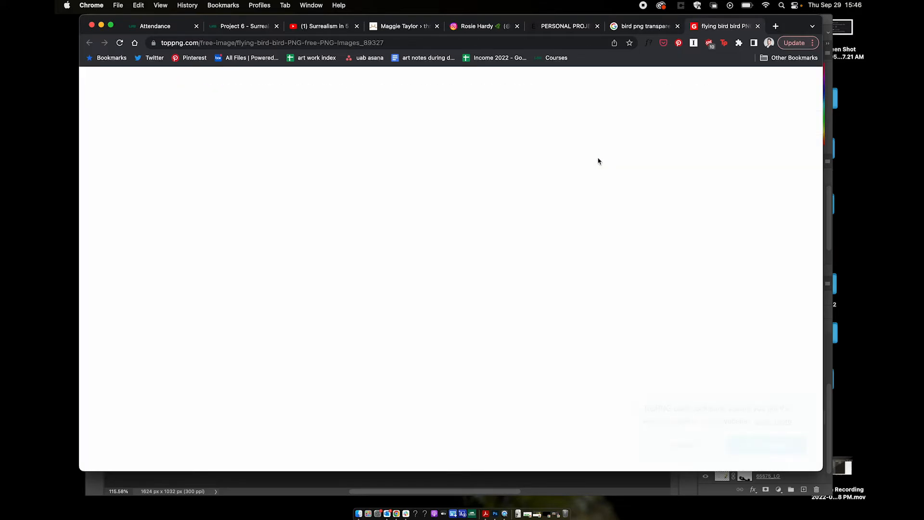
pyautogui.click(758, 26)
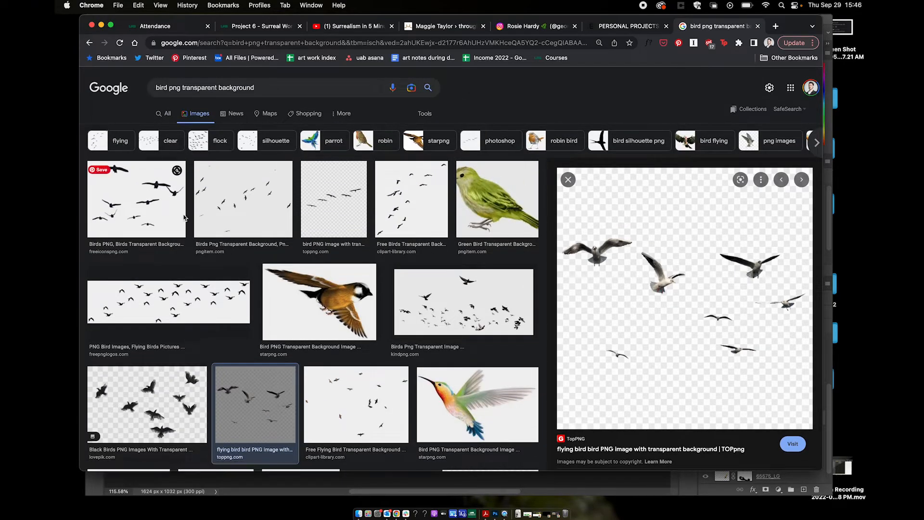
# Step: Preview the green hummingbird image from Free PNG Logos in the search results
pyautogui.scroll(-1, 415, 175)
pyautogui.scroll(-5, 415, 175)
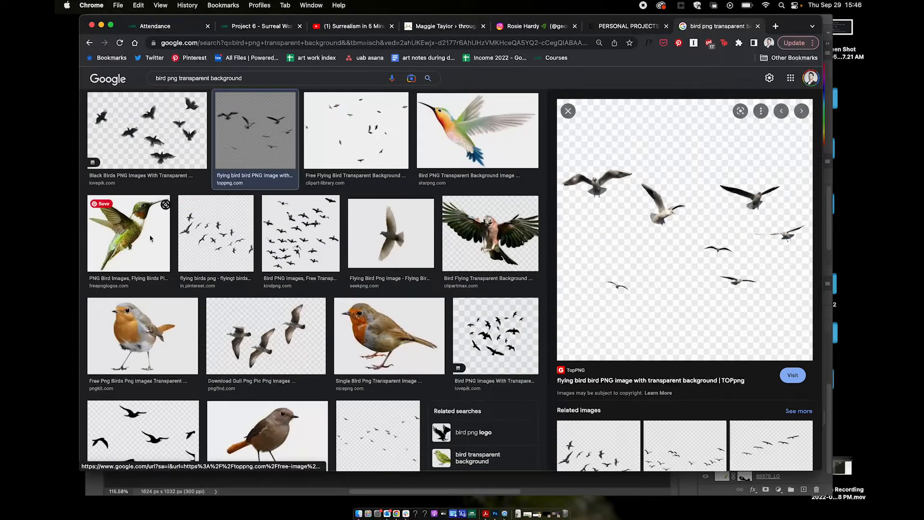
pyautogui.click(155, 254)
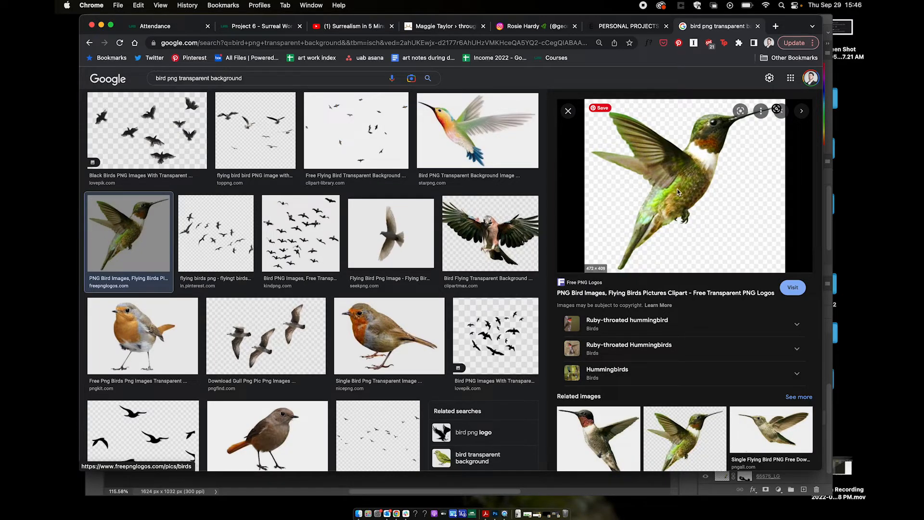
# Step: Check the hummingbird preview, preview the FreeIconsPNG gray bird from the results, and dismiss the image search prompt
pyautogui.moveTo(677, 192); pyautogui.dragTo(486, 322)
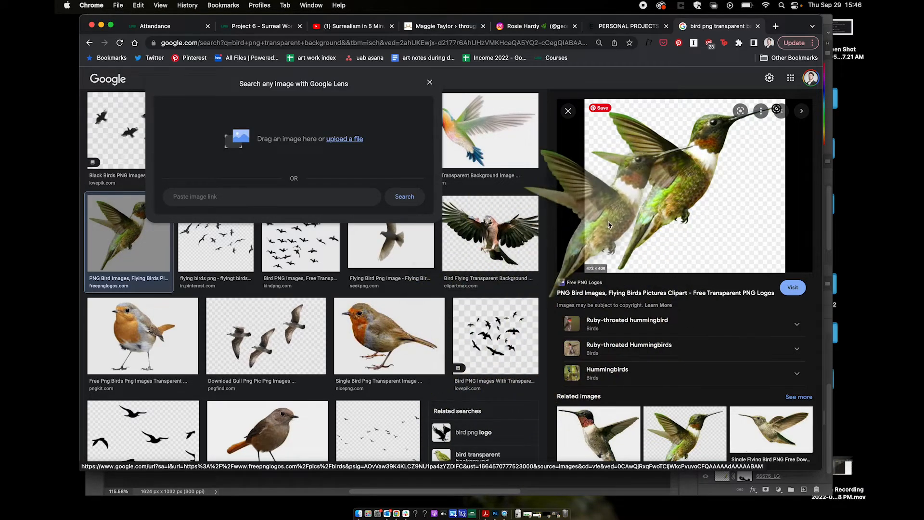
pyautogui.click(446, 102)
pyautogui.scroll(-1, 340, 312)
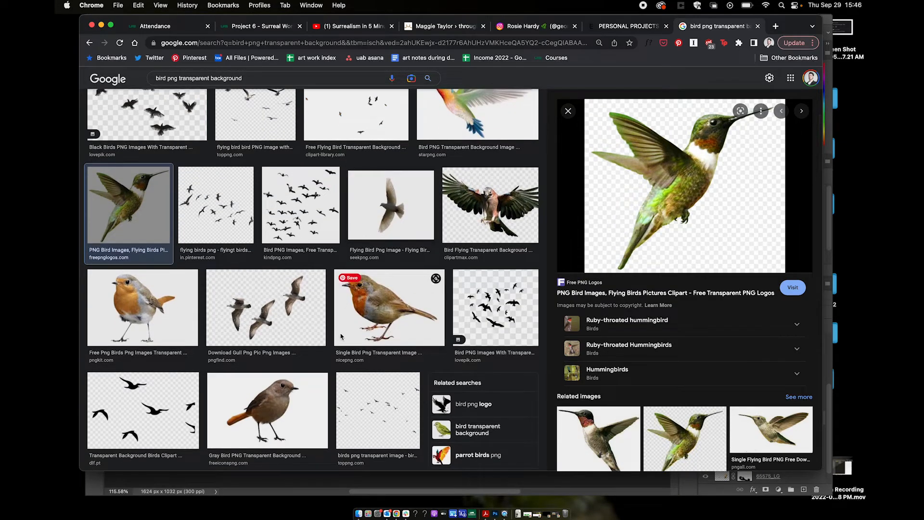
pyautogui.click(267, 409)
pyautogui.moveTo(711, 185); pyautogui.dragTo(688, 188)
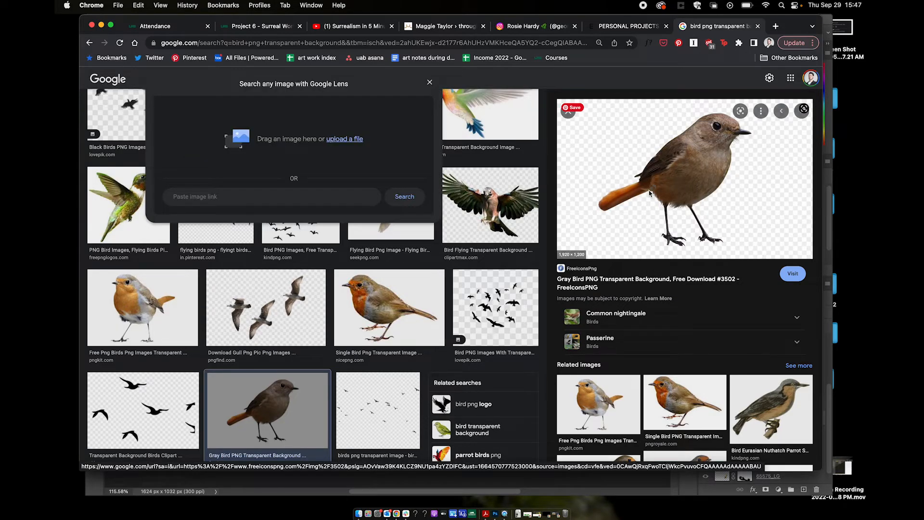
pyautogui.click(429, 82)
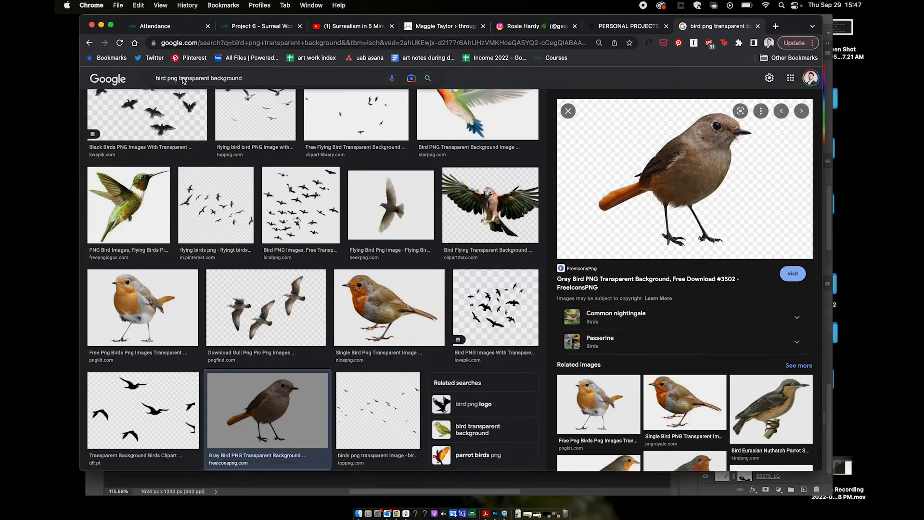
# Step: Change the image search to "bird white background"
pyautogui.moveTo(179, 79); pyautogui.dragTo(255, 82)
pyautogui.press('BackSpace')
pyautogui.press('BackSpace')
pyautogui.press('BackSpace')
pyautogui.press('BackSpace')
pyautogui.press('BackSpace')
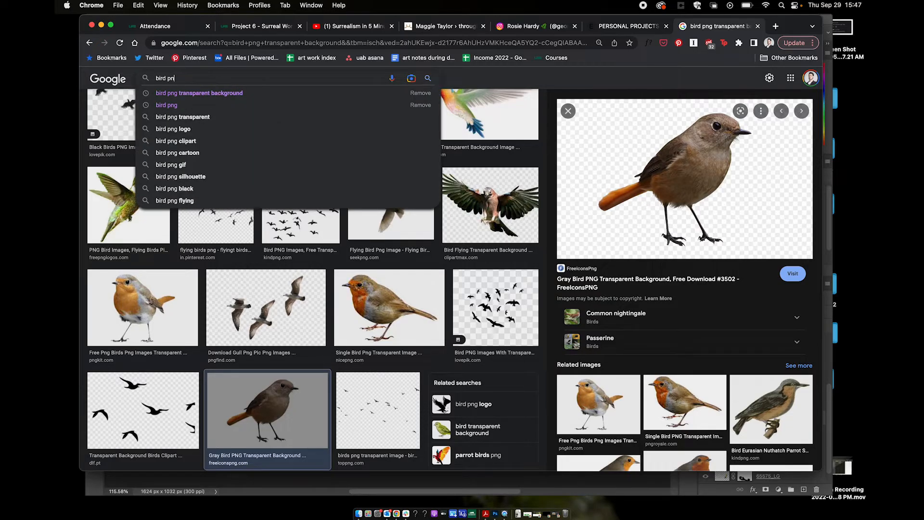
pyautogui.write('white background')
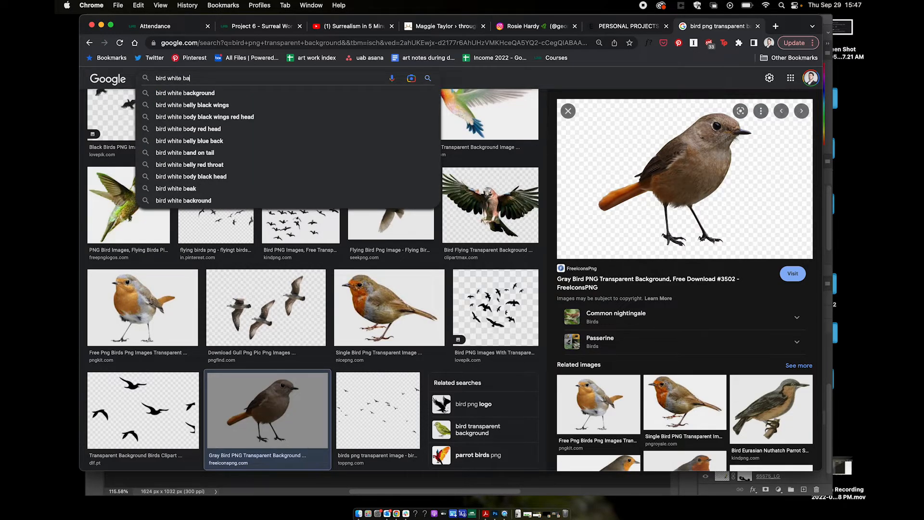
pyautogui.press('Return')
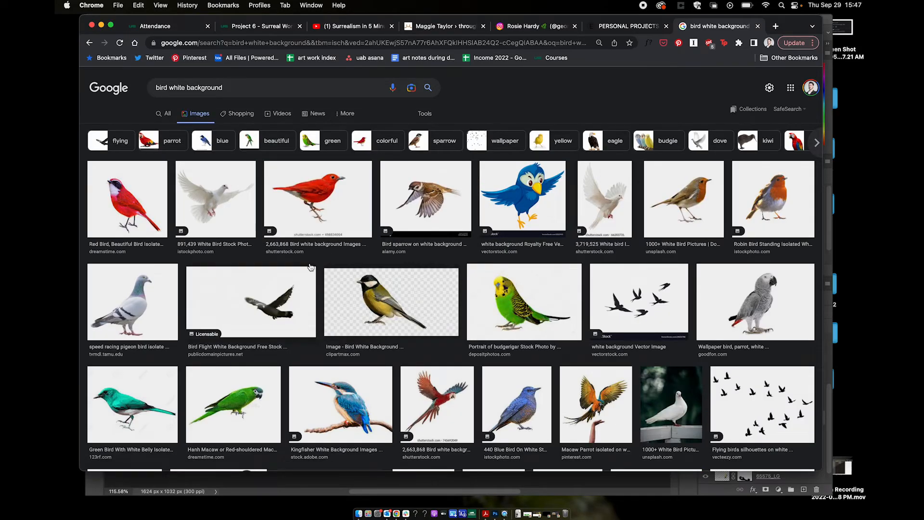
# Step: Preview the GoodFon grey parrot and save it as parrot-bird-white-background in the assets folder of project 6 - little worlds
pyautogui.click(745, 299)
pyautogui.moveTo(688, 182)
pyautogui.mouseDown()
pyautogui.moveTo(530, 222)
pyautogui.moveTo(699, 177)
pyautogui.mouseUp()
pyautogui.rightClick(678, 178)
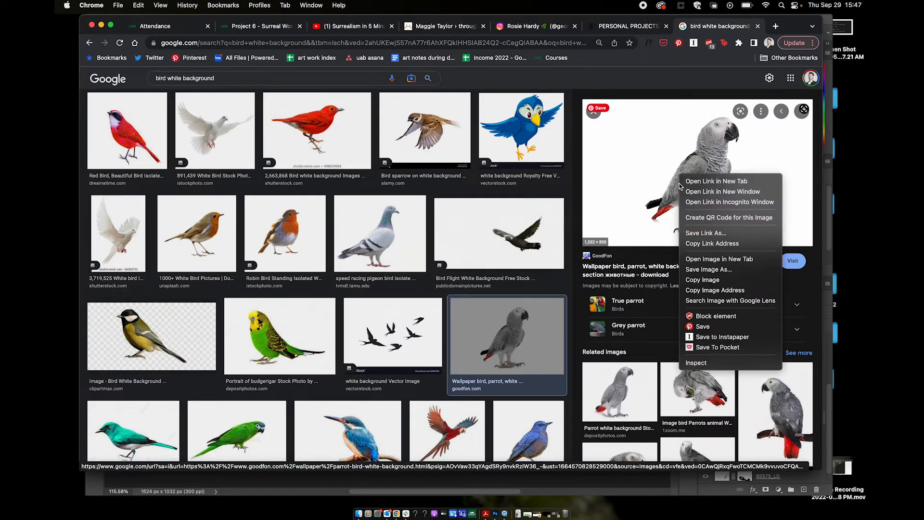
pyautogui.click(723, 267)
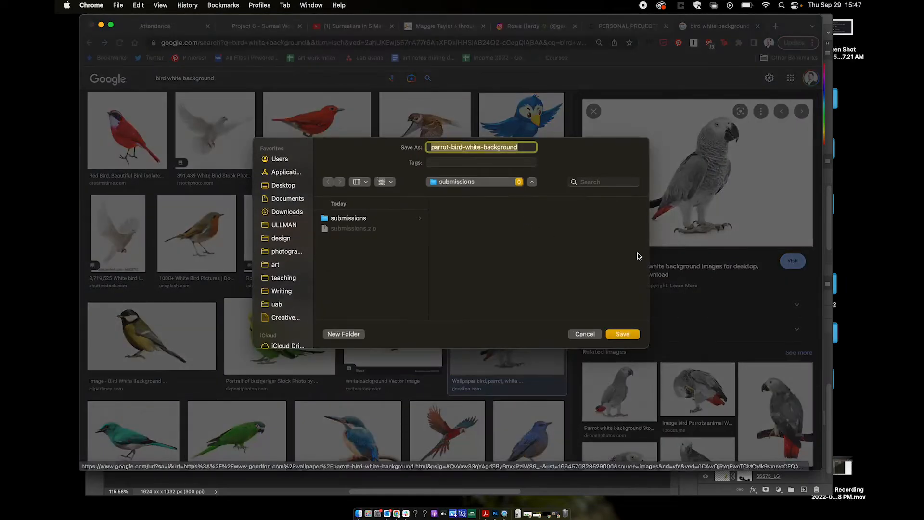
pyautogui.click(447, 184)
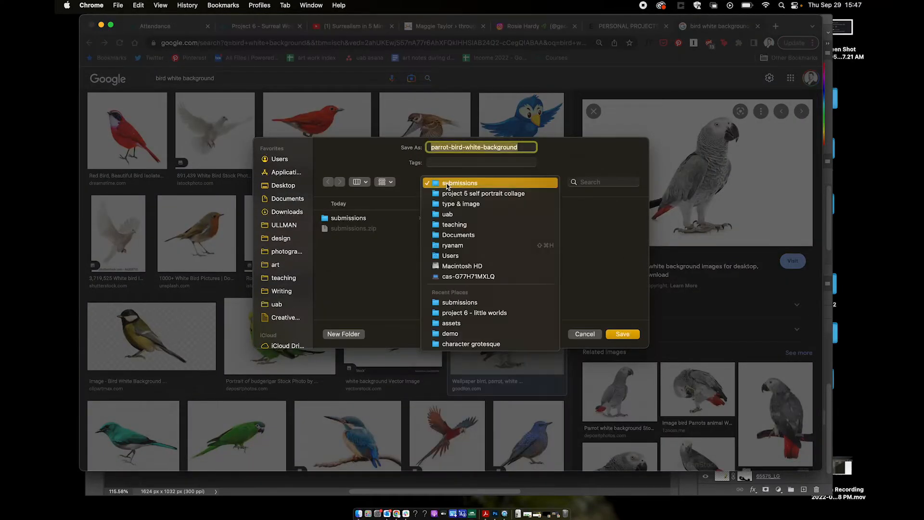
pyautogui.click(461, 203)
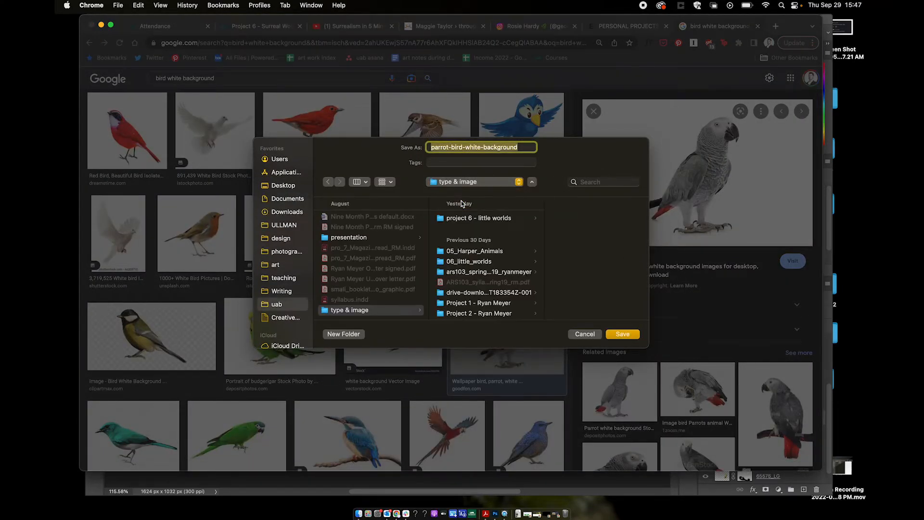
pyautogui.click(495, 220)
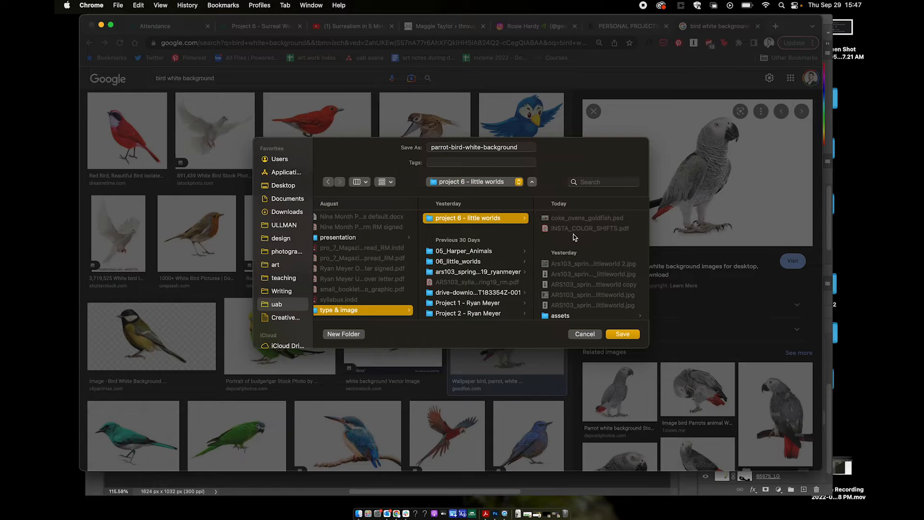
pyautogui.click(567, 314)
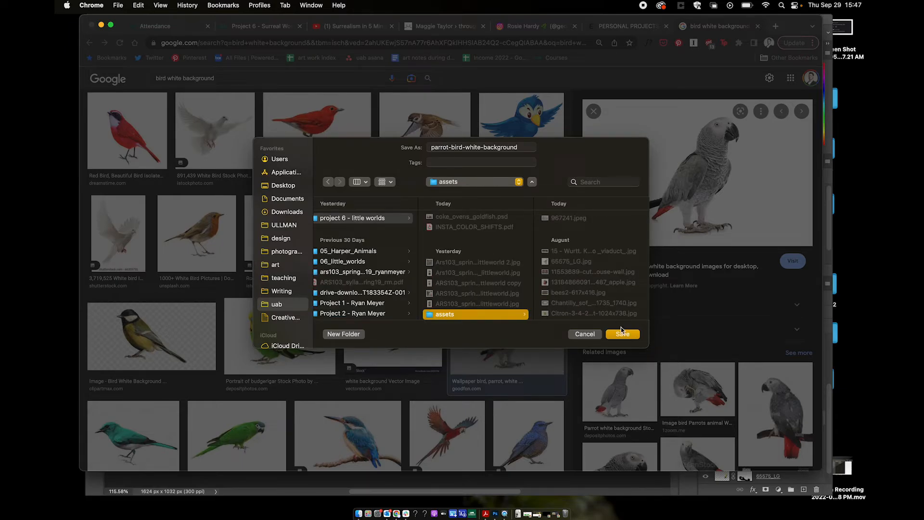
pyautogui.click(623, 334)
# Step: Switch to Finder, open the assets folder in project 6 - little worlds and look through its image files
pyautogui.click(495, 513)
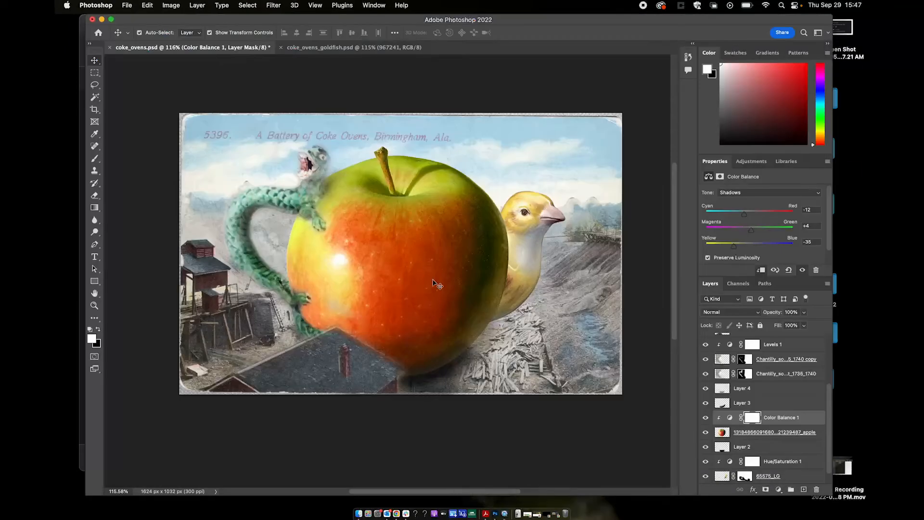
pyautogui.click(358, 514)
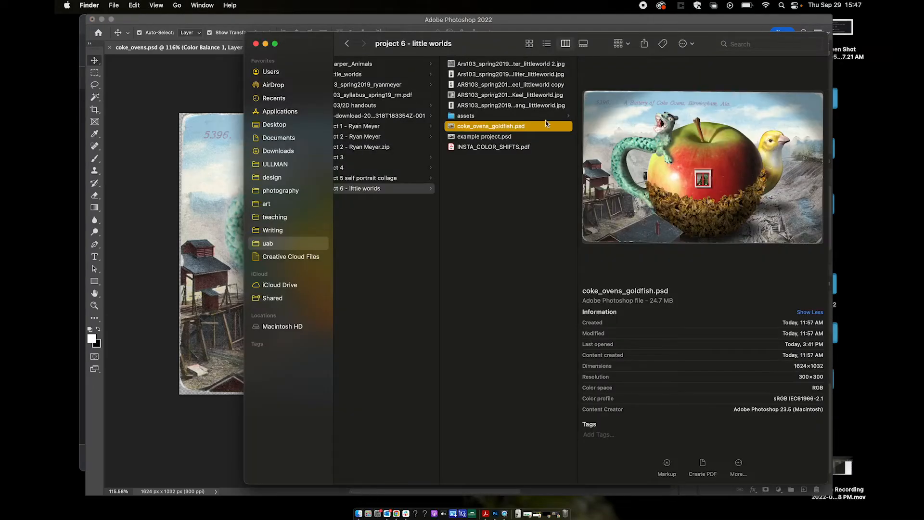
pyautogui.click(500, 115)
pyautogui.click(617, 75)
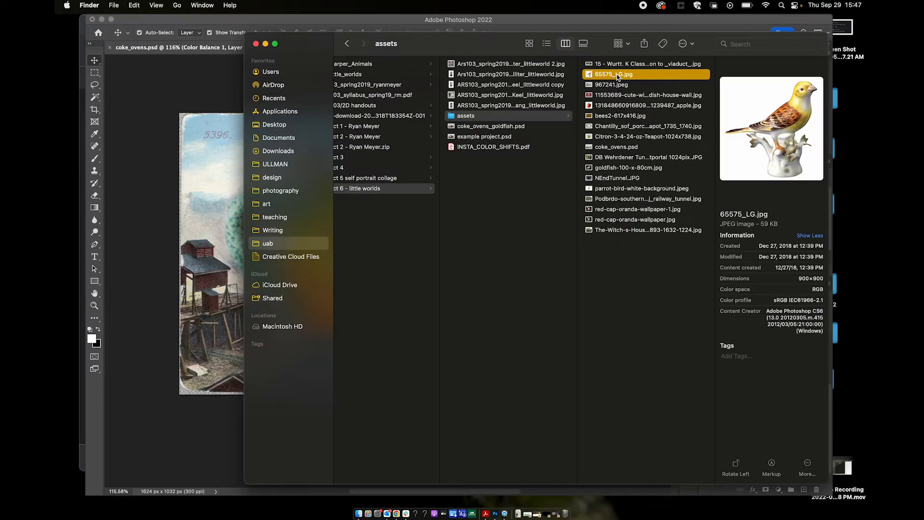
pyautogui.press('Up')
pyautogui.press('Down')
pyautogui.press('Down')
pyautogui.press('Down')
pyautogui.press('Down')
pyautogui.press('Down')
pyautogui.press('Down')
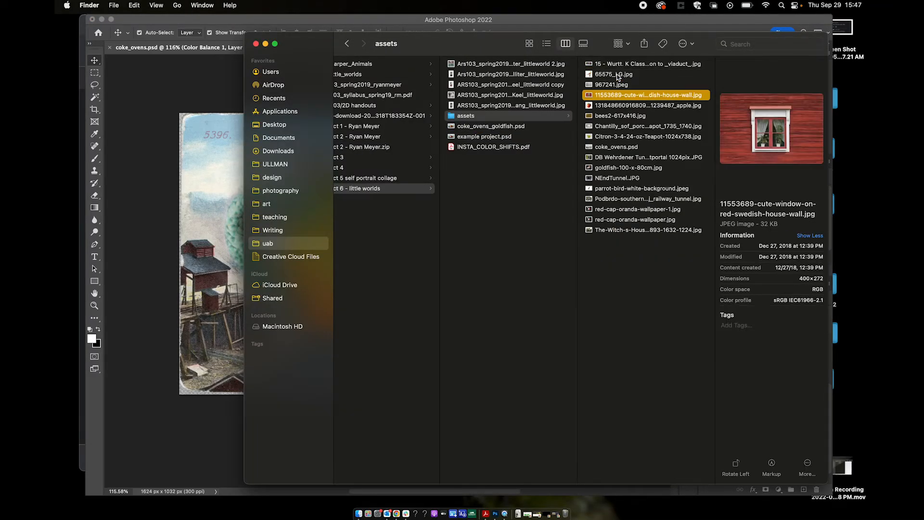
pyautogui.press('Down')
pyautogui.press('Down')
pyautogui.press('Down')
pyautogui.press('Down')
pyautogui.press('Down')
pyautogui.press('Down')
pyautogui.press('Down')
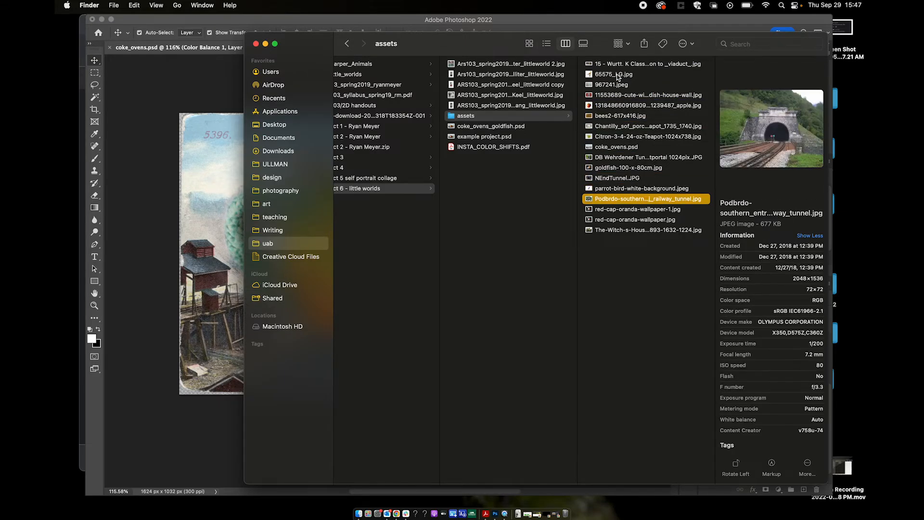
pyautogui.press('Up')
# Step: Place parrot-bird-white-background.jpeg into coke_ovens.psd, scale it down to about 1040 × 664 px and position it over the apple
pyautogui.moveTo(641, 189); pyautogui.dragTo(230, 207)
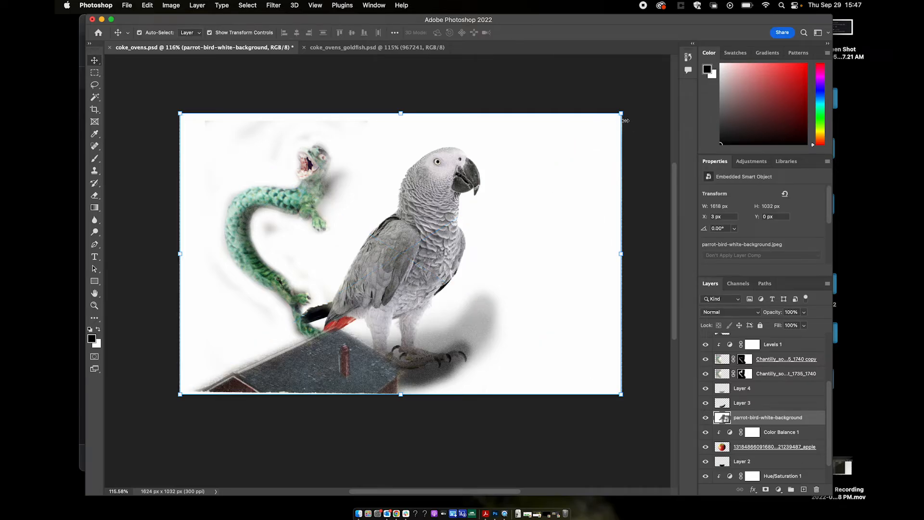
pyautogui.moveTo(622, 114); pyautogui.dragTo(480, 249)
pyautogui.moveTo(343, 273); pyautogui.dragTo(431, 212)
pyautogui.click(548, 34)
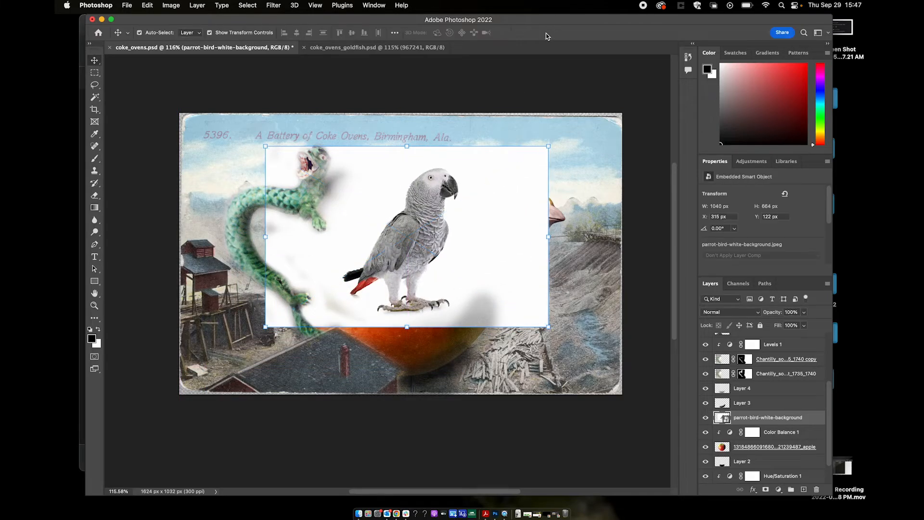
# Step: Rasterize the parrot-bird-white-background layer
pyautogui.rightClick(760, 418)
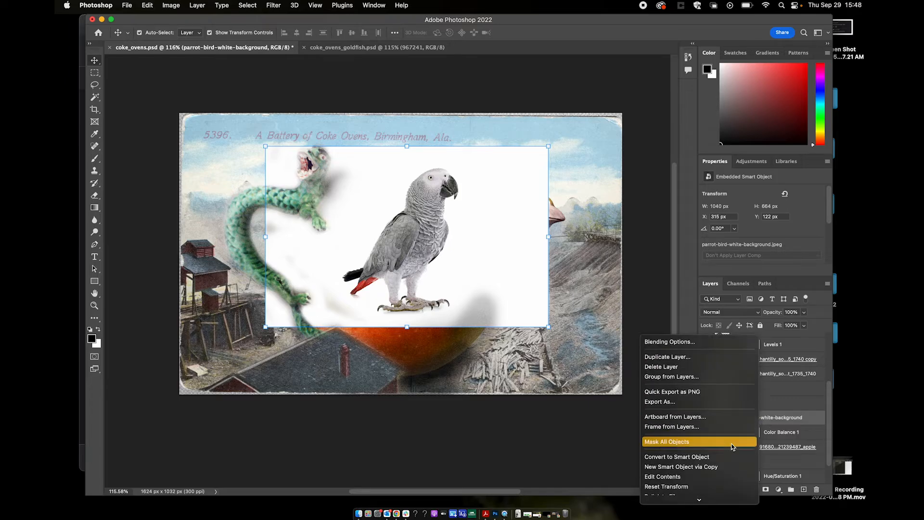
pyautogui.scroll(-5, 698, 440)
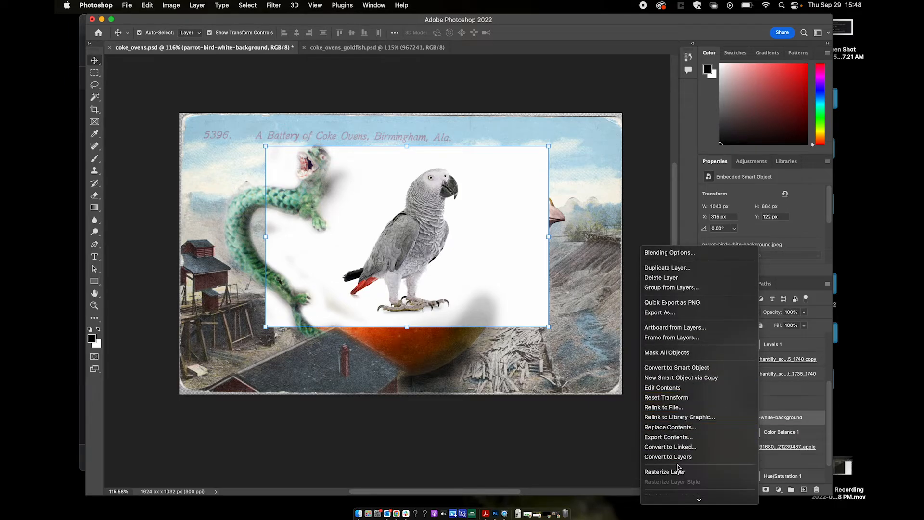
pyautogui.click(691, 472)
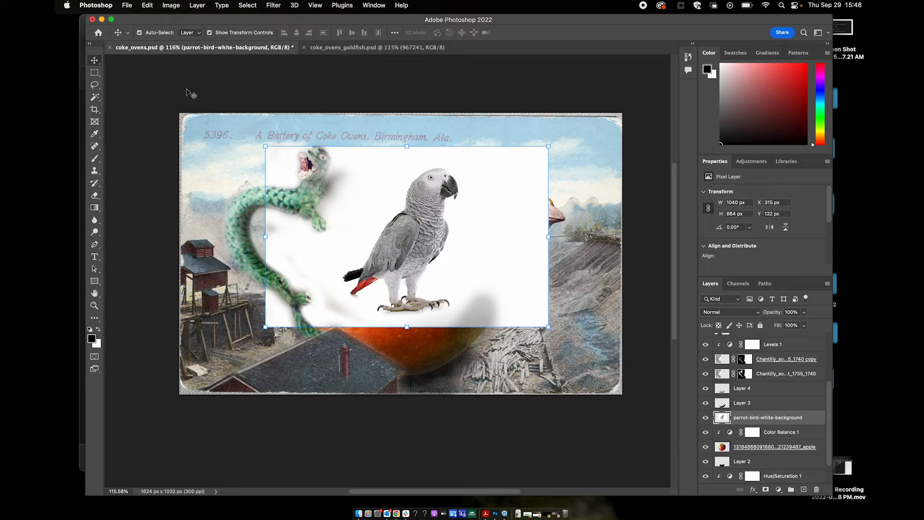
# Step: Select the white background around the parrot with the Magic Wand at tolerance 15 and inspect the selection edge at its feet
pyautogui.click(95, 98)
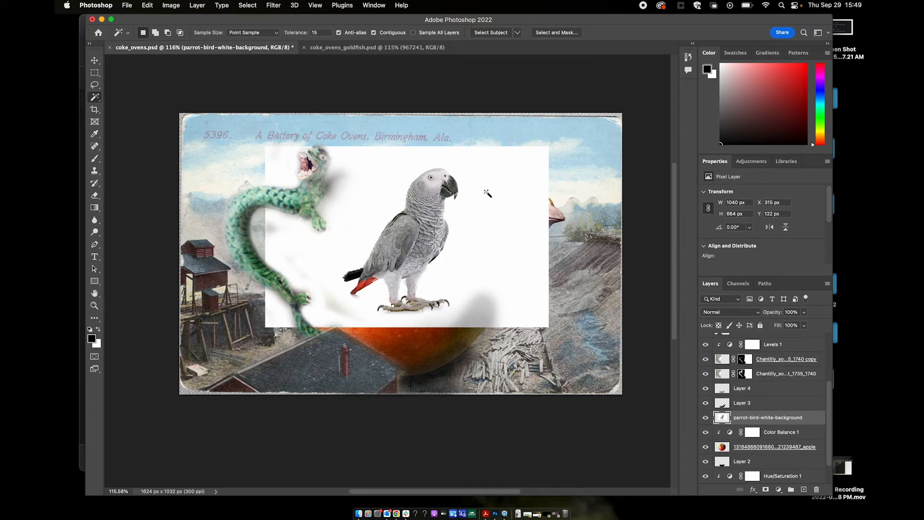
pyautogui.click(500, 203)
pyautogui.scroll(5, 394, 288)
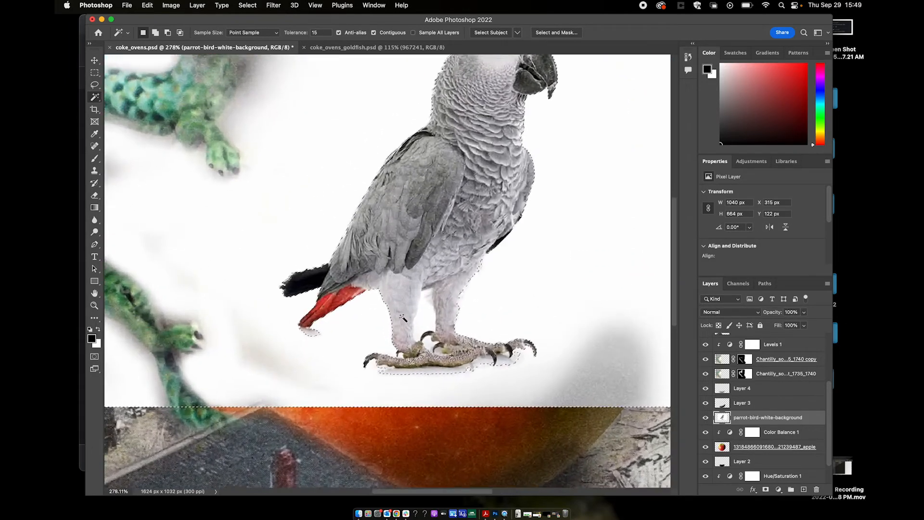
pyautogui.scroll(6, 403, 317)
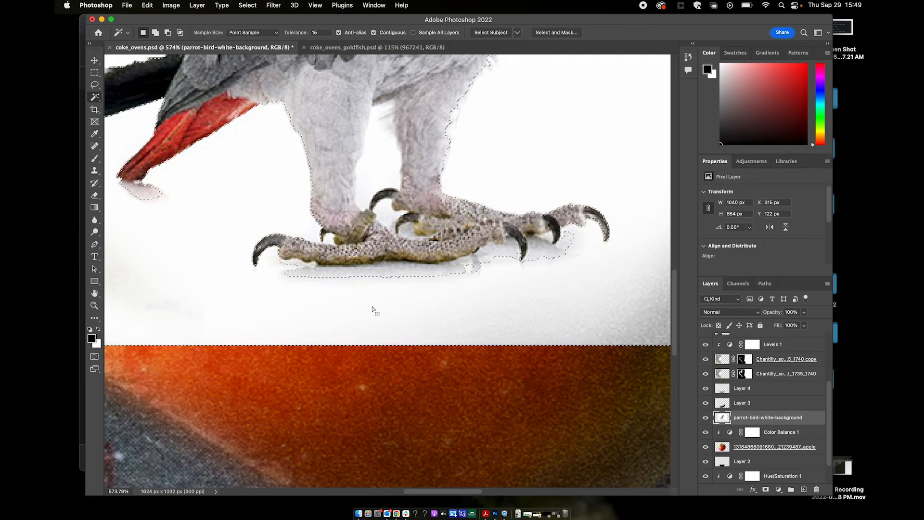
# Step: Try reselecting the parrot's white background with the Magic Wand at tolerance 50 and at tolerance 90
pyautogui.click(311, 33)
pyautogui.write('50')
pyautogui.click(587, 115)
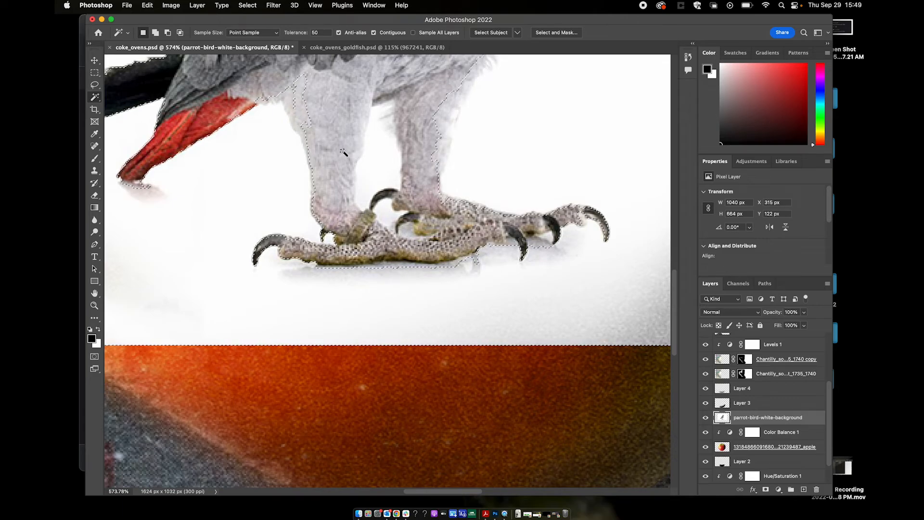
pyautogui.click(316, 32)
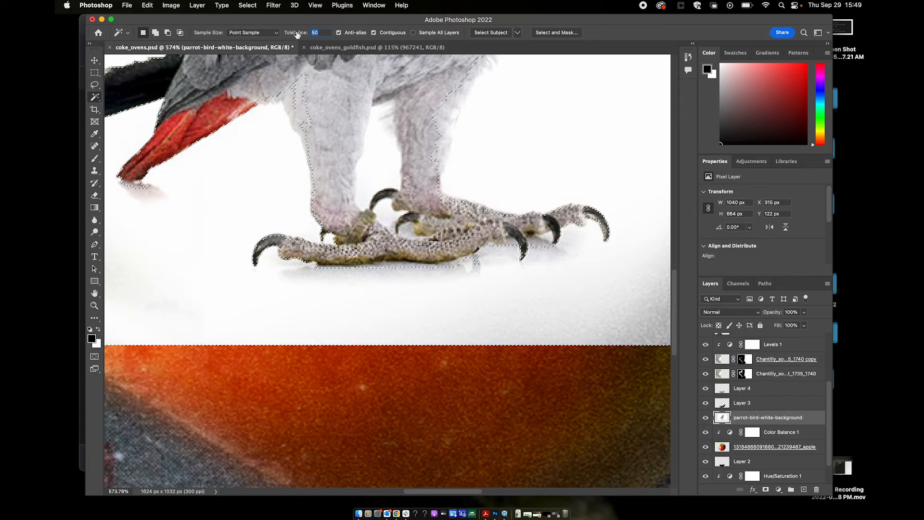
pyautogui.write('90')
pyautogui.click(588, 128)
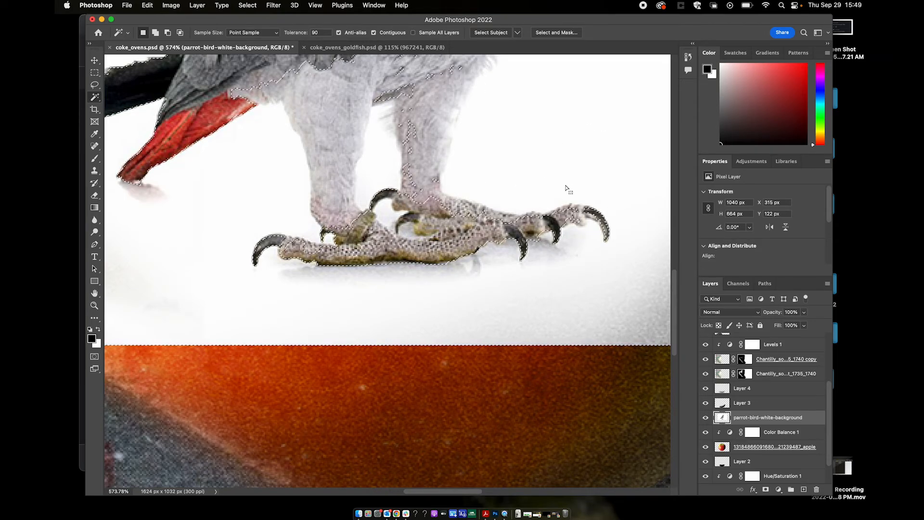
pyautogui.press('super+plus')
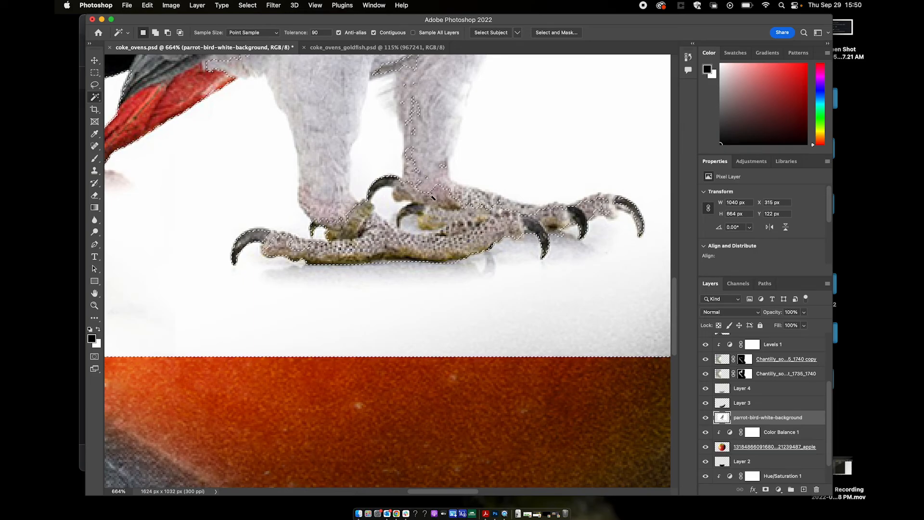
# Step: Set the Magic Wand tolerance to 40, reselect the white background around the parrot, delete it and clear the selection
pyautogui.click(322, 33)
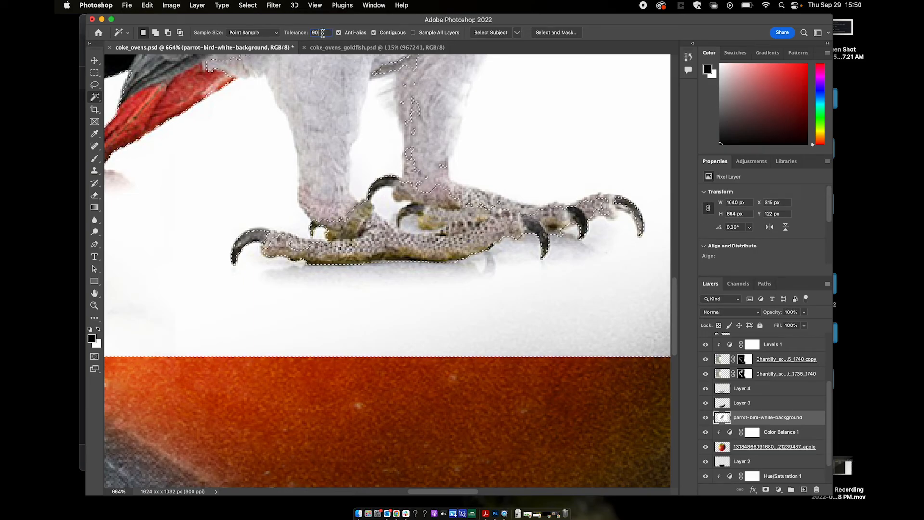
pyautogui.press('BackSpace')
pyautogui.press('BackSpace')
pyautogui.write('40')
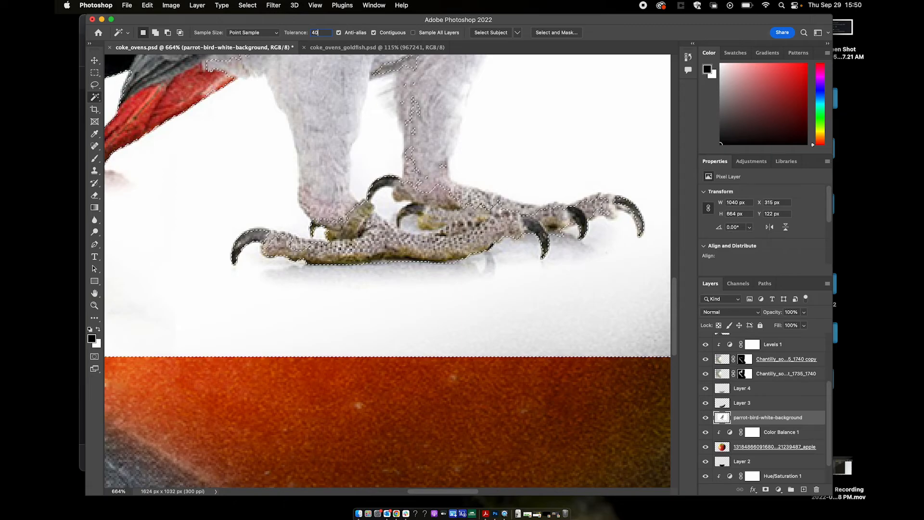
pyautogui.click(629, 111)
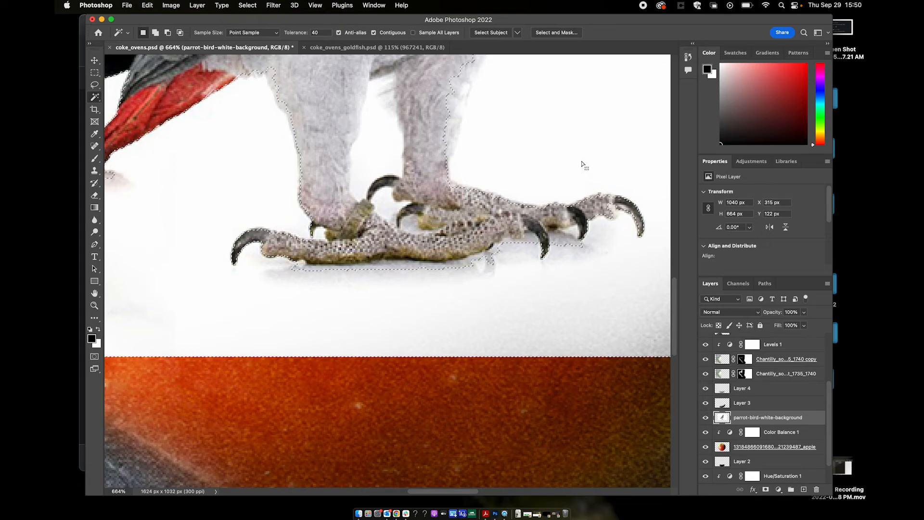
pyautogui.press('Delete')
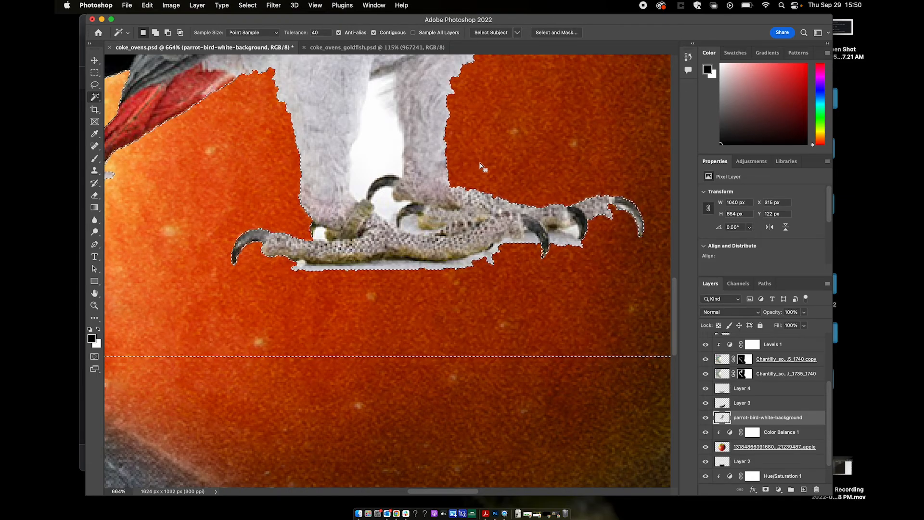
pyautogui.scroll(-10, 481, 163)
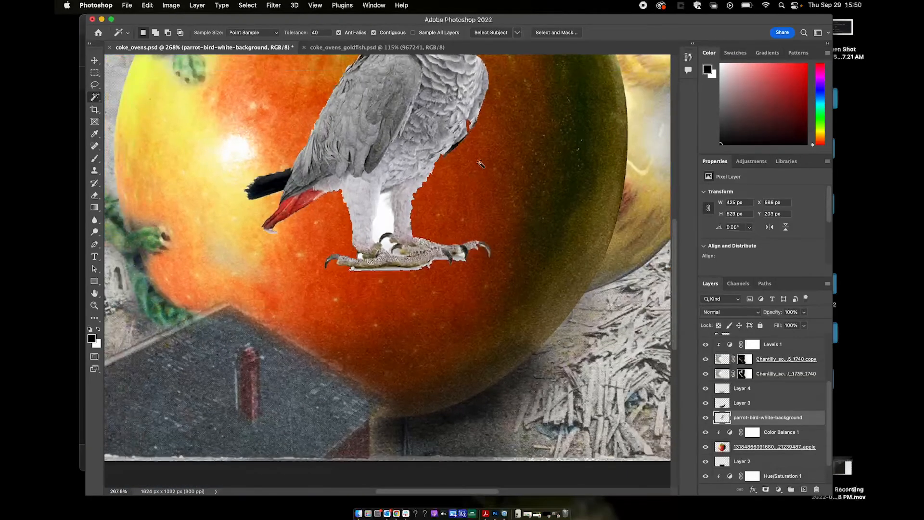
# Step: Undo the deletion of the parrot's white background and clear the restored selection
pyautogui.scroll(5, 462, 192)
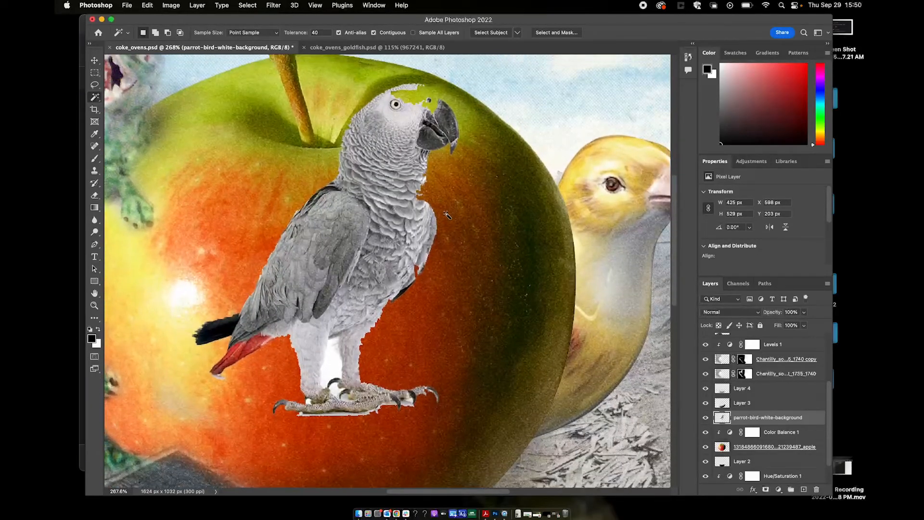
pyautogui.scroll(2, 447, 215)
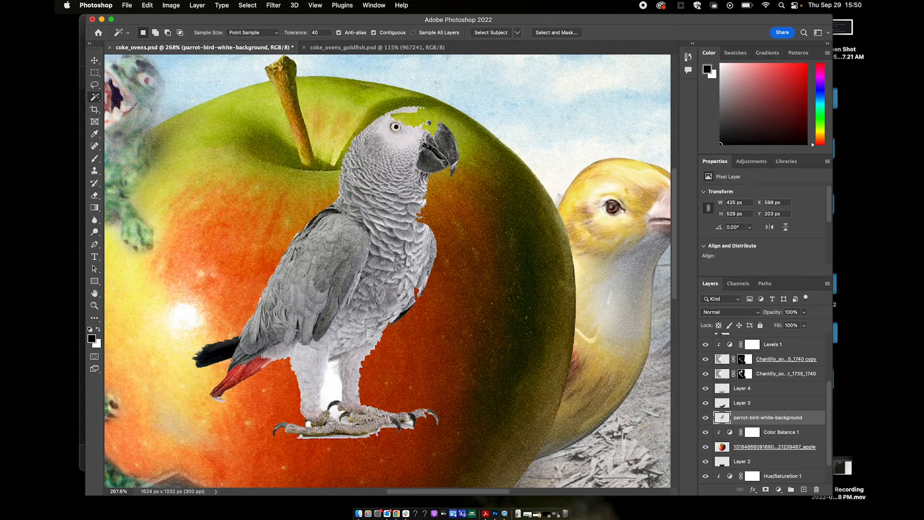
pyautogui.press('super+z')
pyautogui.press('super+z')
pyautogui.press('super+z')
pyautogui.press('super+z')
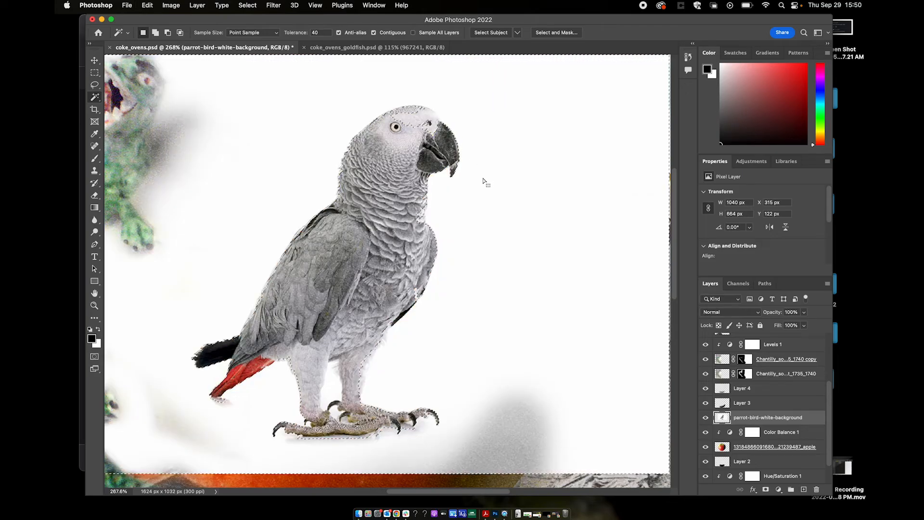
pyautogui.press('super+d')
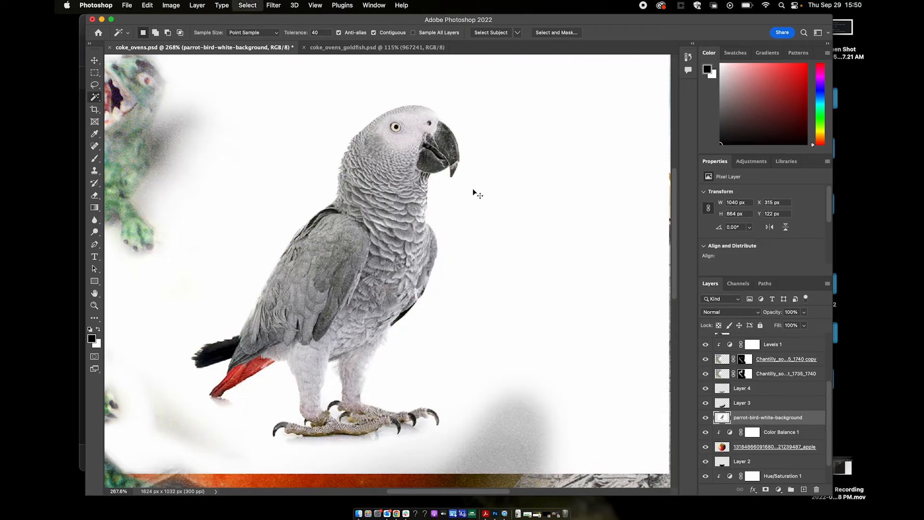
# Step: Try selecting the white background around the parrot with the Magic Wand at tolerance 15
pyautogui.doubleClick(318, 30)
pyautogui.write('15')
pyautogui.click(538, 208)
# Step: Set the Magic Wand tolerance to 5, select the white background around the parrot, delete it and clear the selection
pyautogui.doubleClick(319, 31)
pyautogui.write('5')
pyautogui.click(511, 160)
pyautogui.press('Delete')
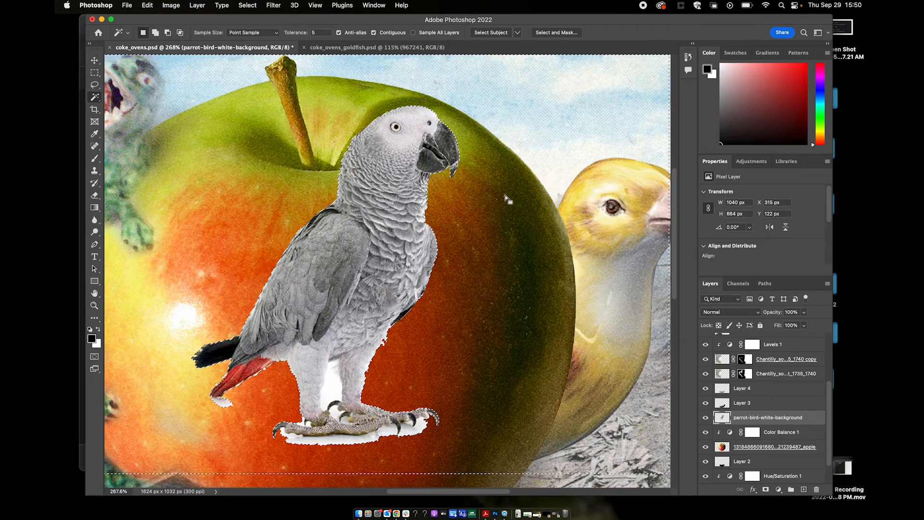
pyautogui.hotkey('ctrl', 'd')
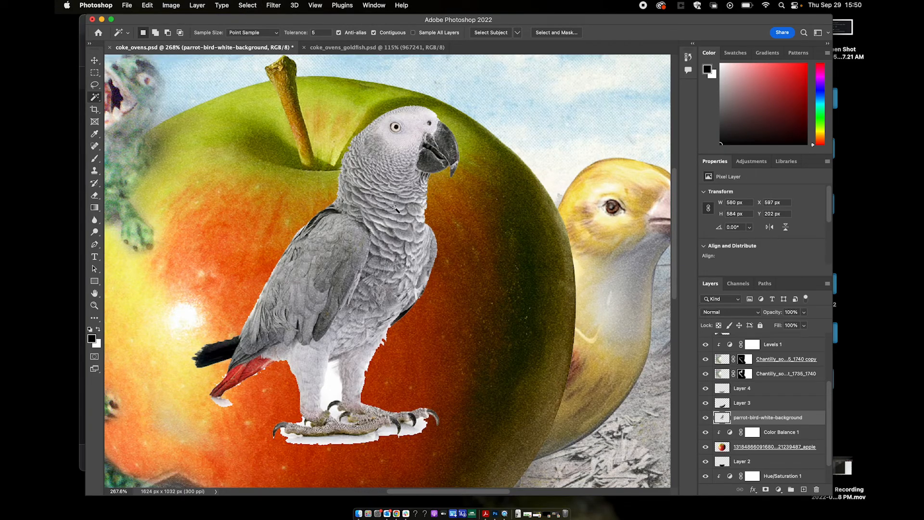
# Step: Examine the cutout edges around the parrot's feet, between its legs and along its tail at close zoom
pyautogui.scroll(-2, 332, 438)
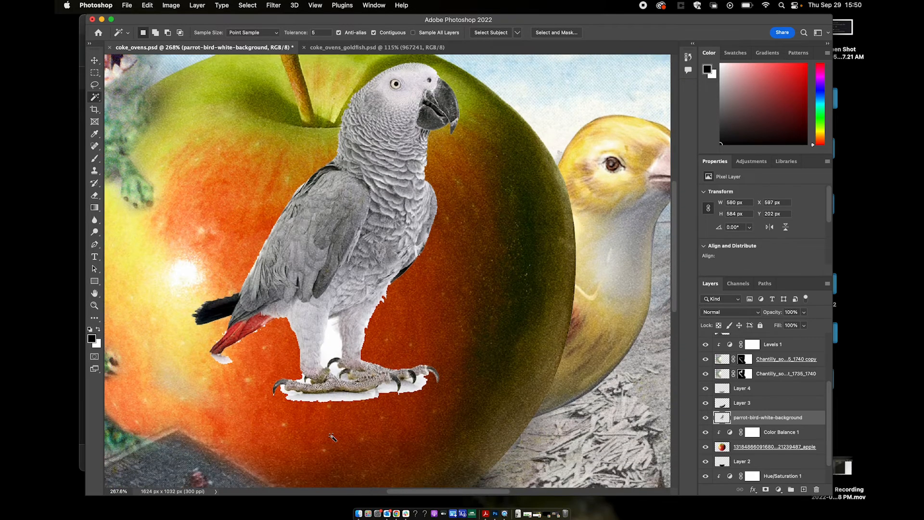
pyautogui.scroll(5, 332, 424)
pyautogui.scroll(-2, 332, 395)
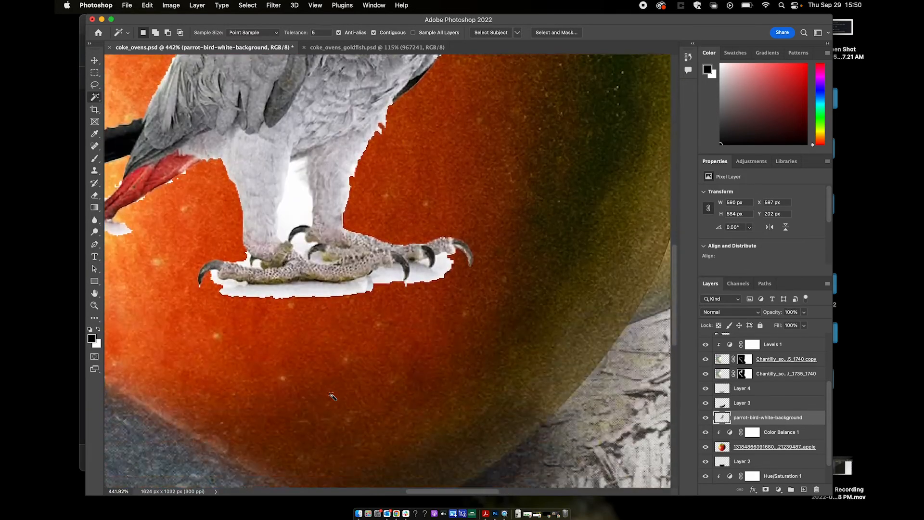
pyautogui.scroll(4, 246, 290)
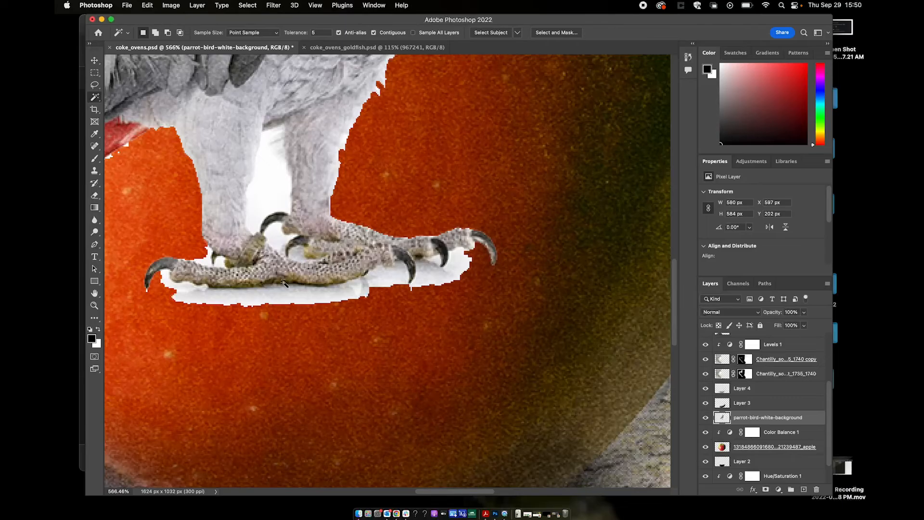
pyautogui.scroll(-6, 274, 291)
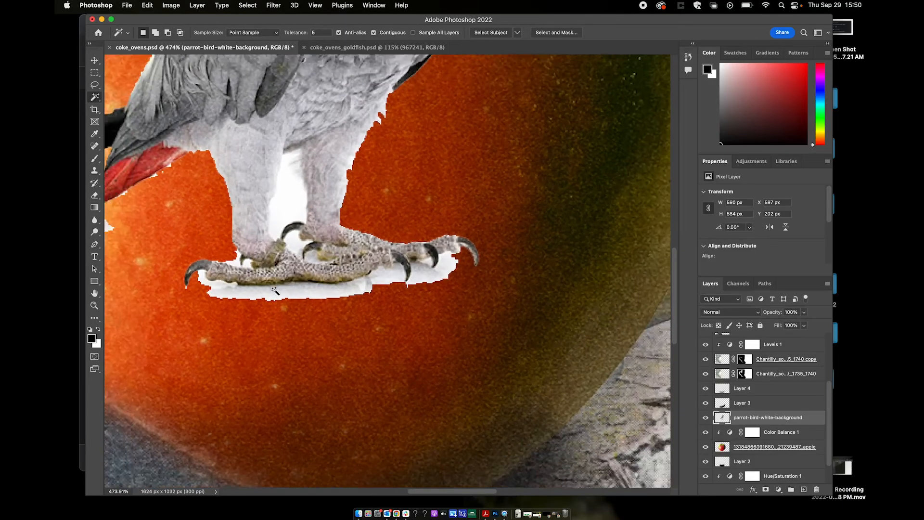
pyautogui.scroll(-1, 274, 291)
pyautogui.scroll(4, 274, 290)
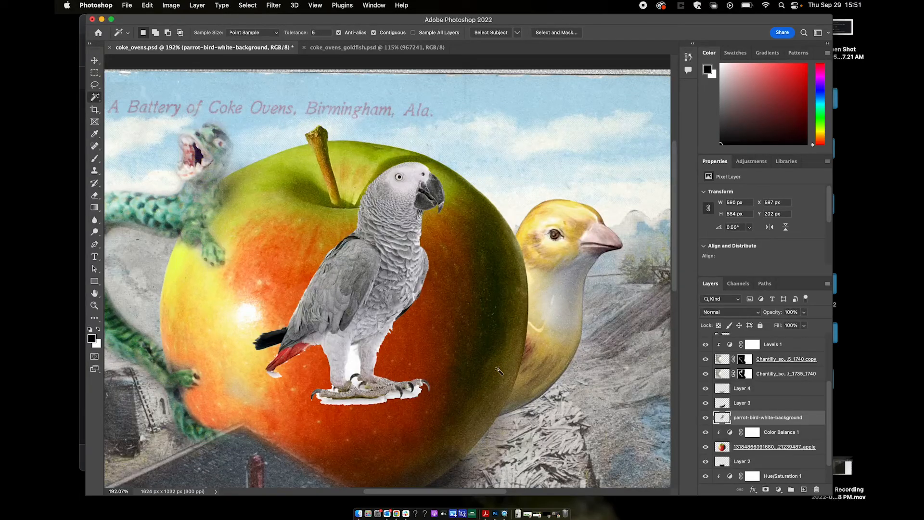
pyautogui.scroll(5, 277, 361)
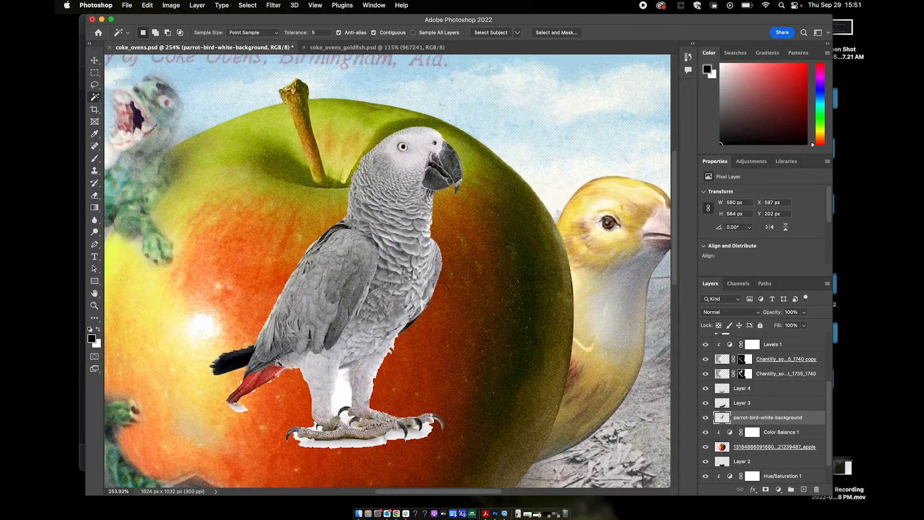
pyautogui.scroll(-1, 277, 362)
pyautogui.scroll(4, 277, 362)
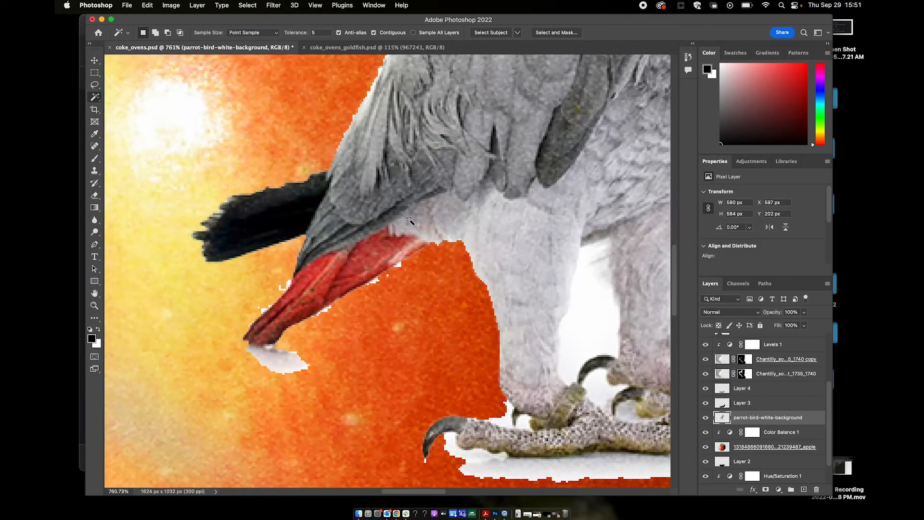
pyautogui.scroll(-2, 517, 325)
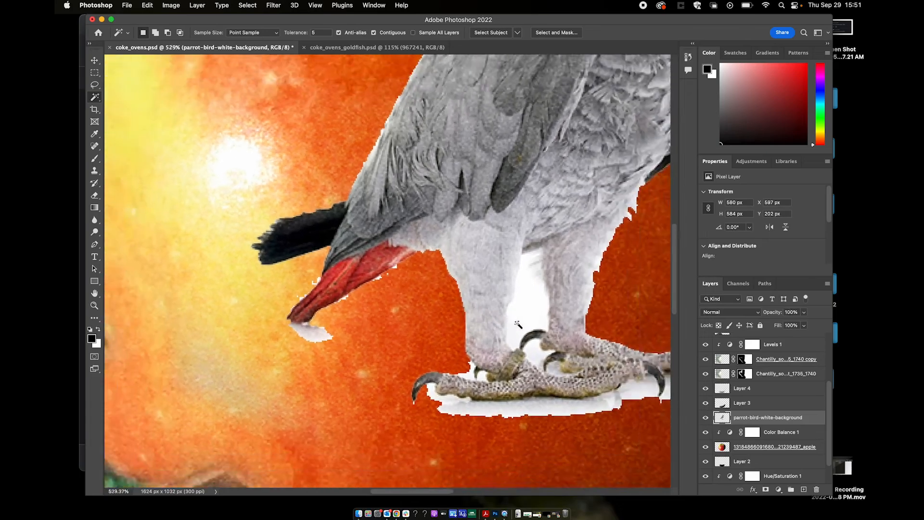
pyautogui.scroll(-2, 474, 240)
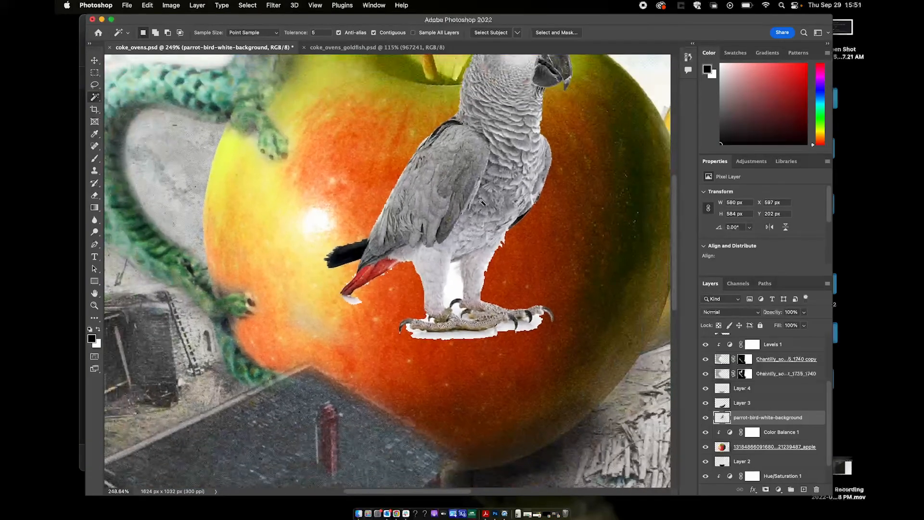
pyautogui.scroll(-1, 479, 202)
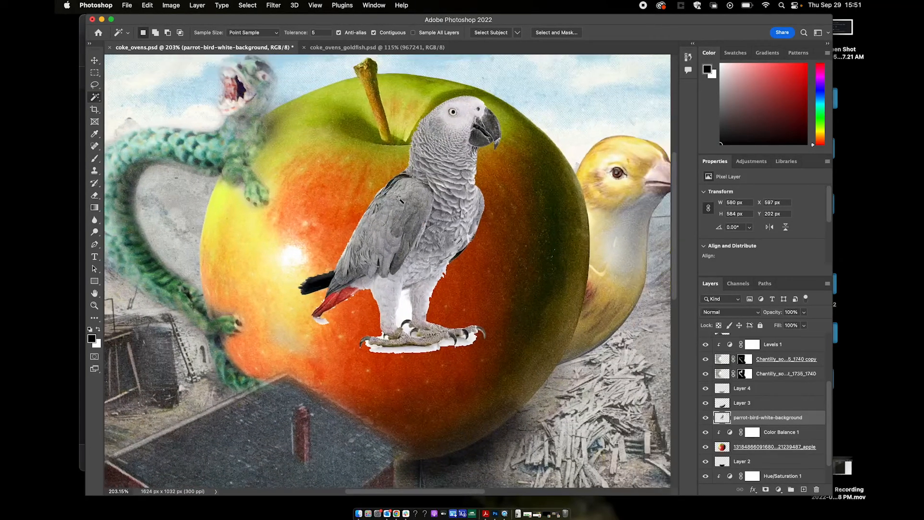
pyautogui.scroll(2, 411, 221)
pyautogui.scroll(2, 410, 221)
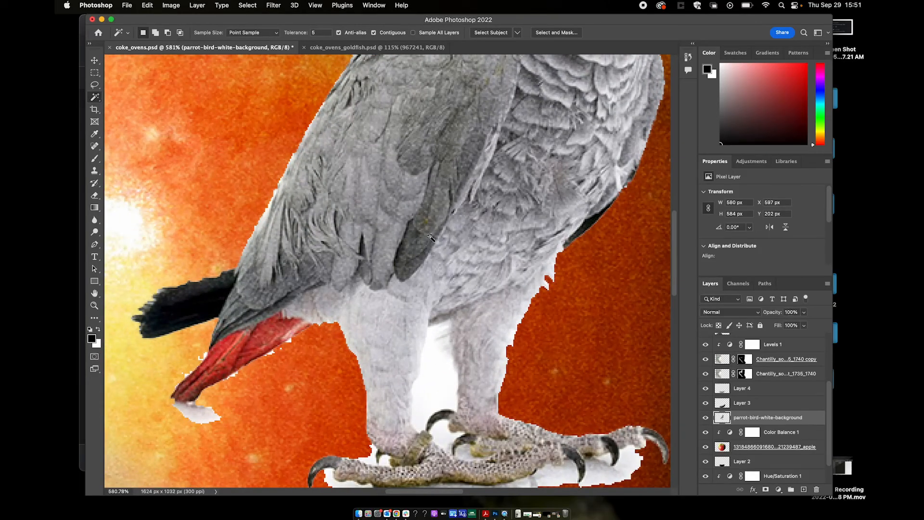
pyautogui.scroll(2, 353, 353)
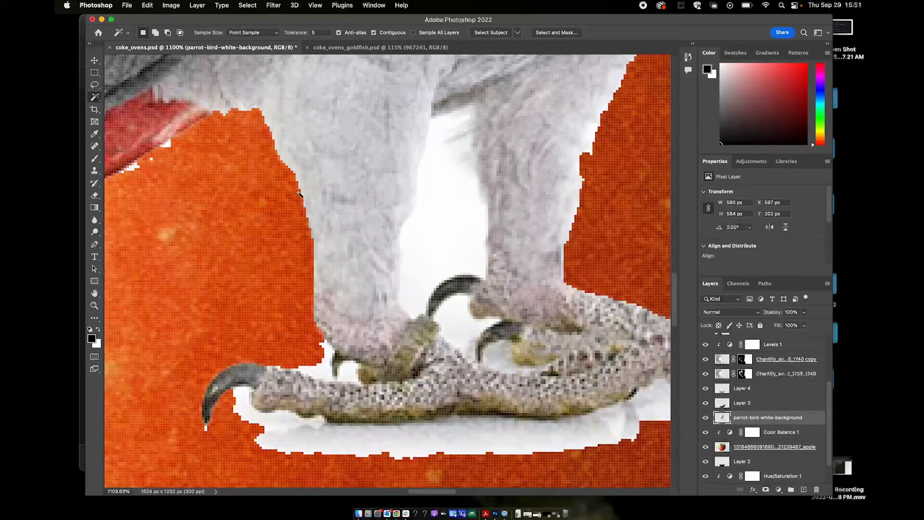
pyautogui.scroll(-5, 320, 216)
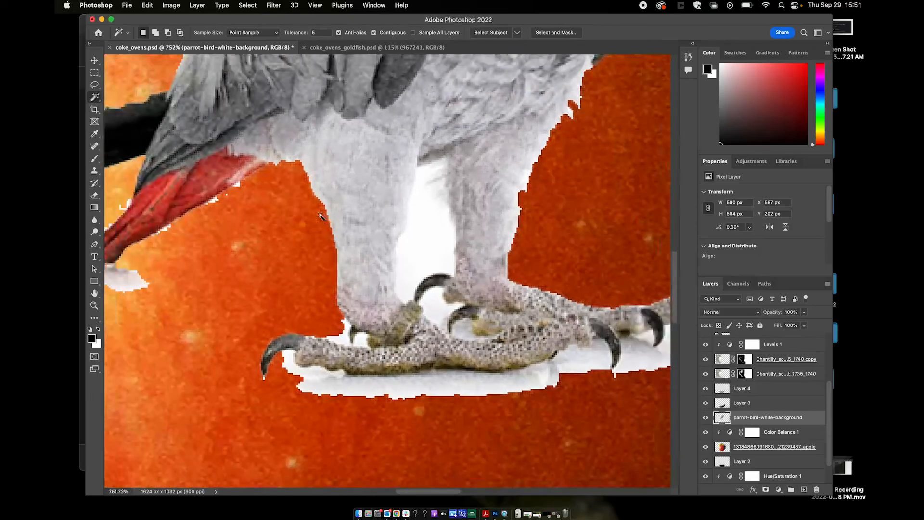
pyautogui.scroll(-3, 320, 217)
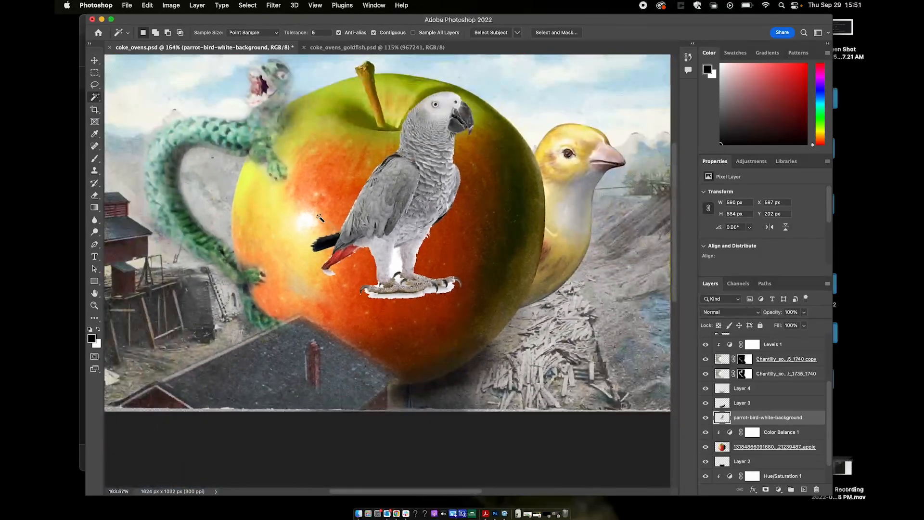
pyautogui.scroll(4, 353, 255)
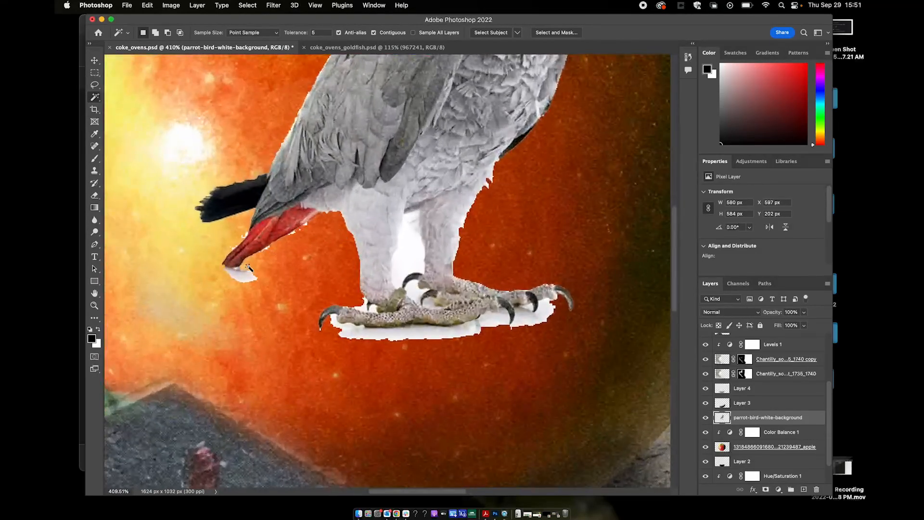
pyautogui.scroll(-3, 336, 285)
pyautogui.scroll(-3, 336, 285)
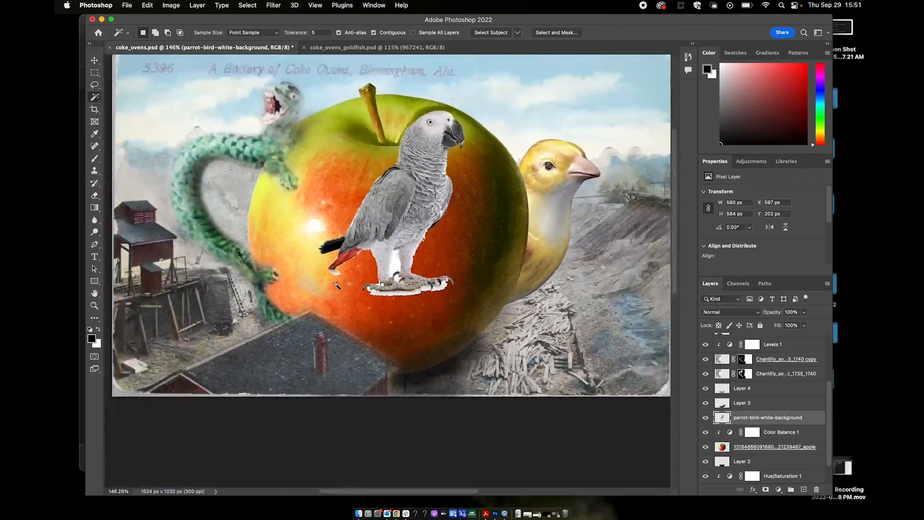
# Step: Try to move the parrot with Auto-Select on, and toggle layer visibility to identify the parrot's layer
pyautogui.press('v')
pyautogui.moveTo(393, 208); pyautogui.dragTo(371, 239)
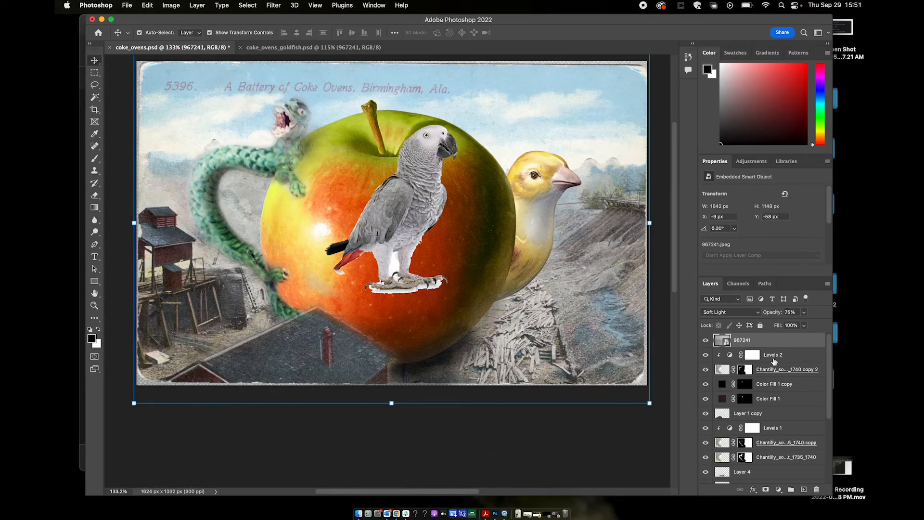
pyautogui.click(705, 370)
pyautogui.click(705, 370)
pyautogui.scroll(-5, 772, 406)
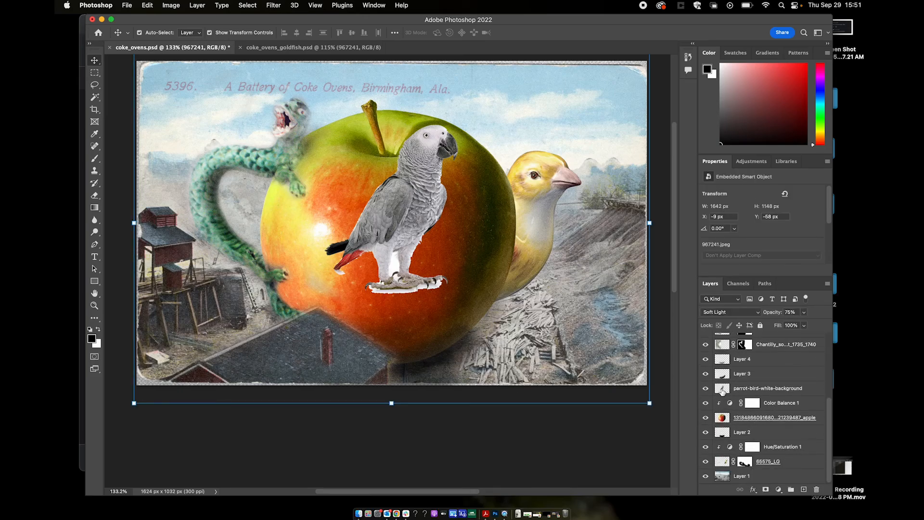
pyautogui.click(705, 388)
pyautogui.click(705, 388)
# Step: Select the parrot-bird-white-background layer, try to move it on the canvas with Auto-Select still on, and undo the move
pyautogui.click(738, 391)
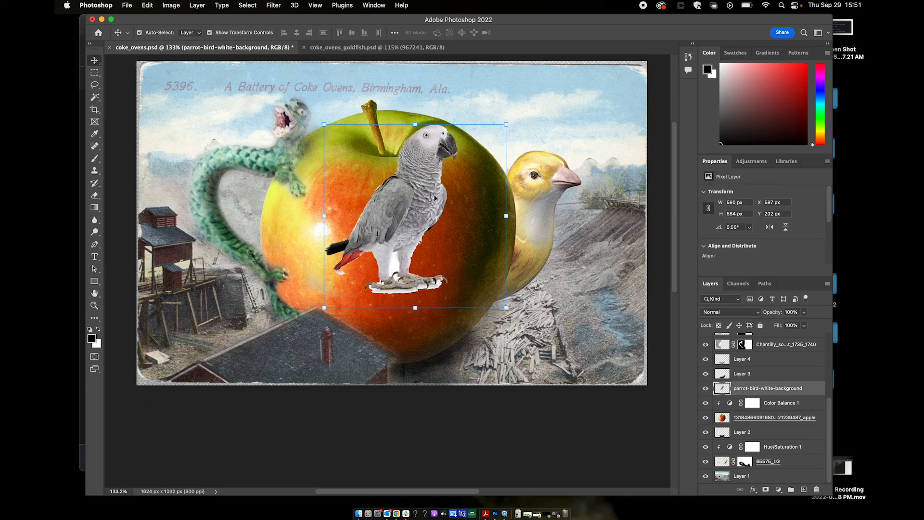
pyautogui.moveTo(417, 201); pyautogui.dragTo(339, 244)
pyautogui.press('super+z')
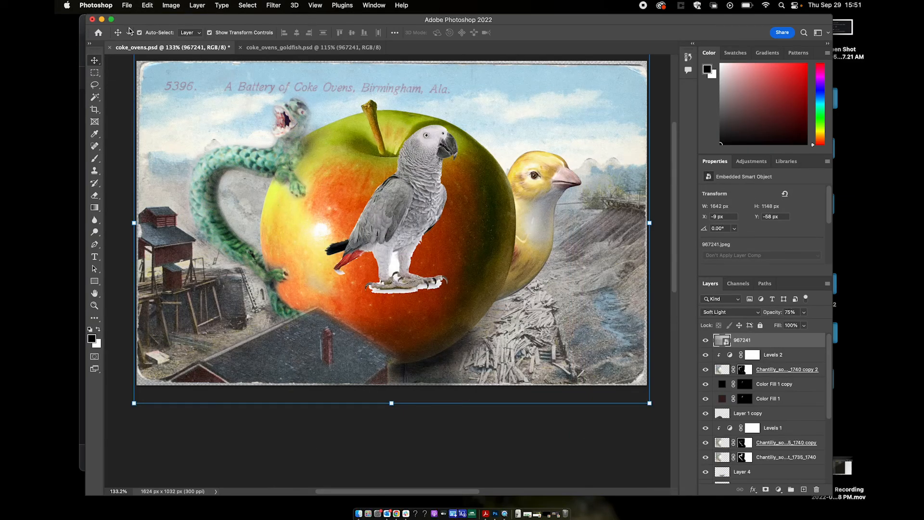
# Step: Turn off Auto-Select for the Move tool and move the parrot-bird-white-background layer to about X 691 px, Y 122 px
pyautogui.scroll(-5, 799, 393)
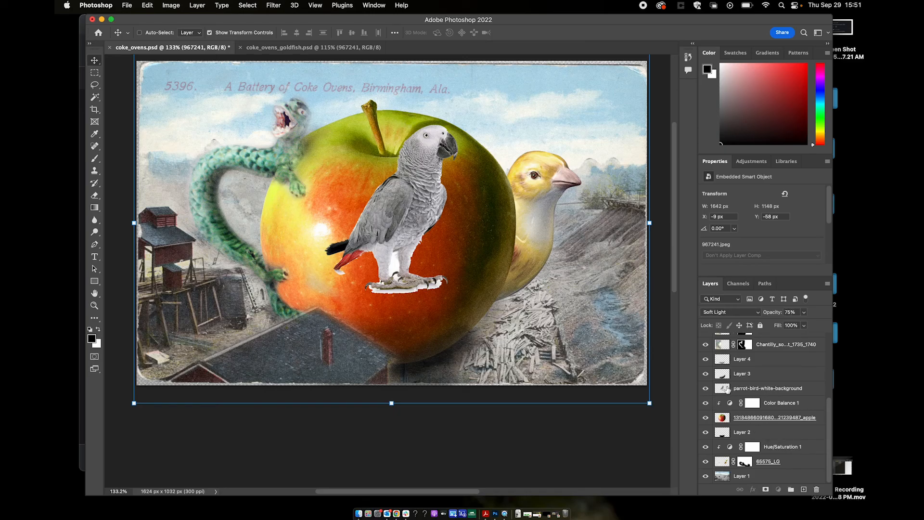
pyautogui.click(731, 388)
pyautogui.moveTo(433, 196); pyautogui.dragTo(412, 219)
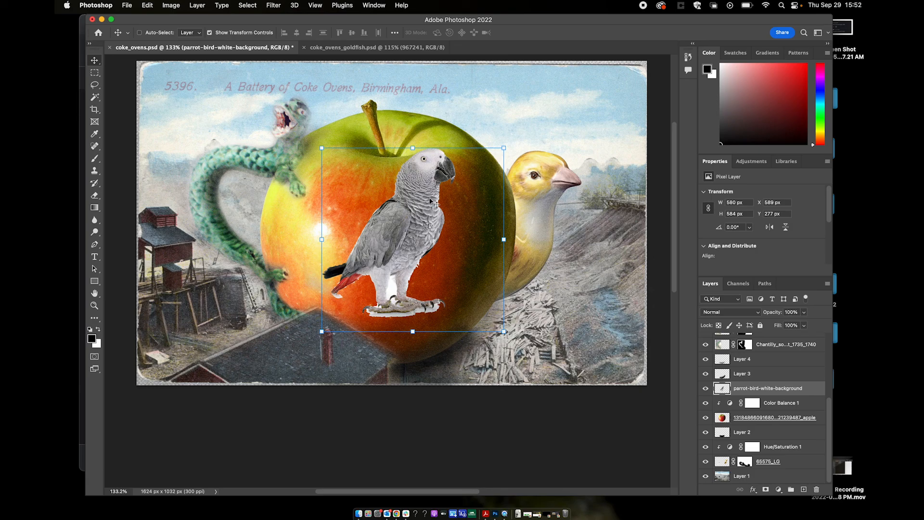
pyautogui.moveTo(421, 217); pyautogui.dragTo(449, 171)
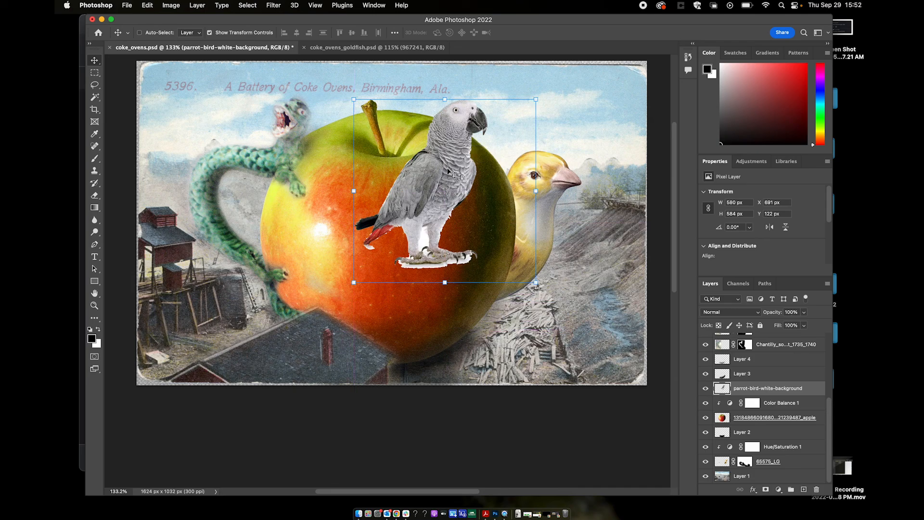